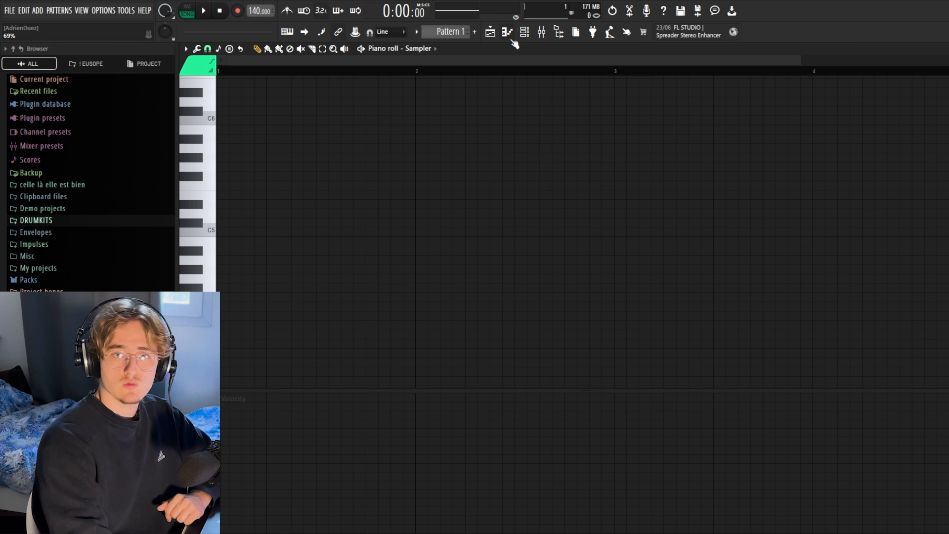
# Step: Place an eight-bar Pattern 1 clip at the start of Track 1 and make a time selection over bars 1 to 8
pyautogui.press('F6')
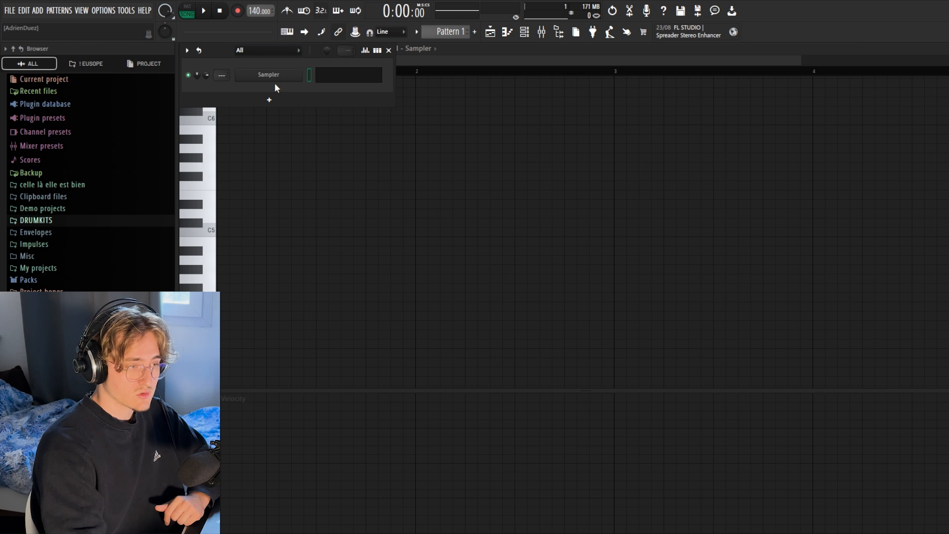
pyautogui.click(542, 33)
pyautogui.click(542, 31)
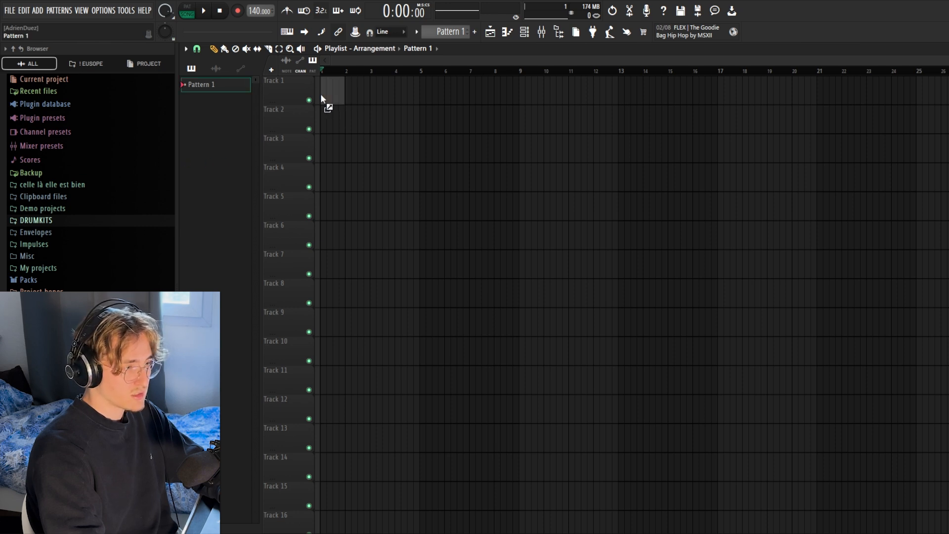
pyautogui.moveTo(321, 99)
pyautogui.mouseDown()
pyautogui.moveTo(516, 95)
pyautogui.moveTo(254, 88)
pyautogui.mouseUp()
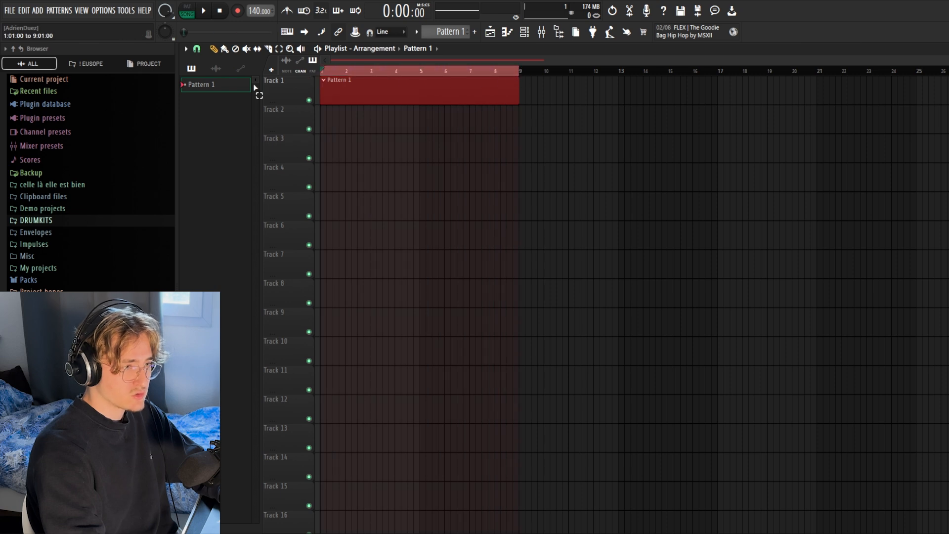
# Step: Add a FLEX instrument channel and load the Pianopad preset from the Essential Pianos pack, then audition a note
pyautogui.click(527, 35)
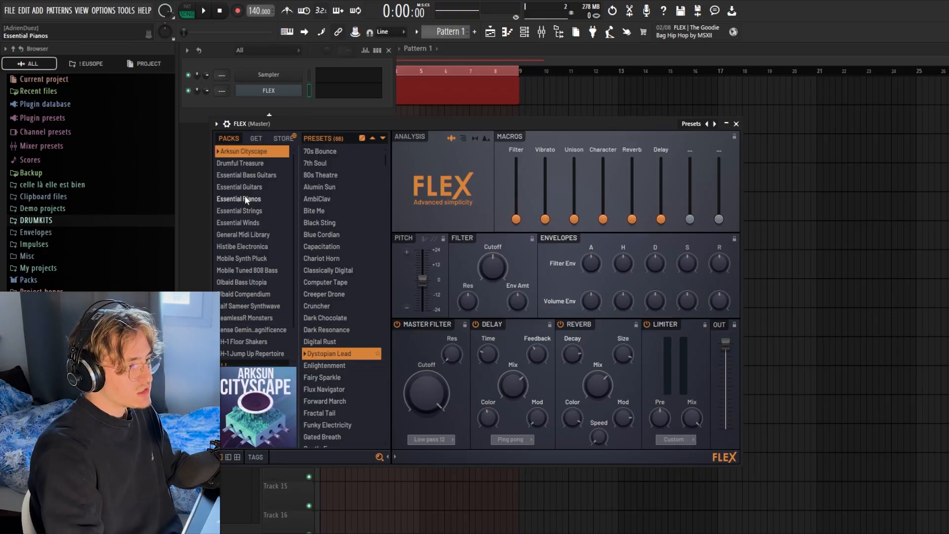
pyautogui.click(245, 199)
pyautogui.click(321, 270)
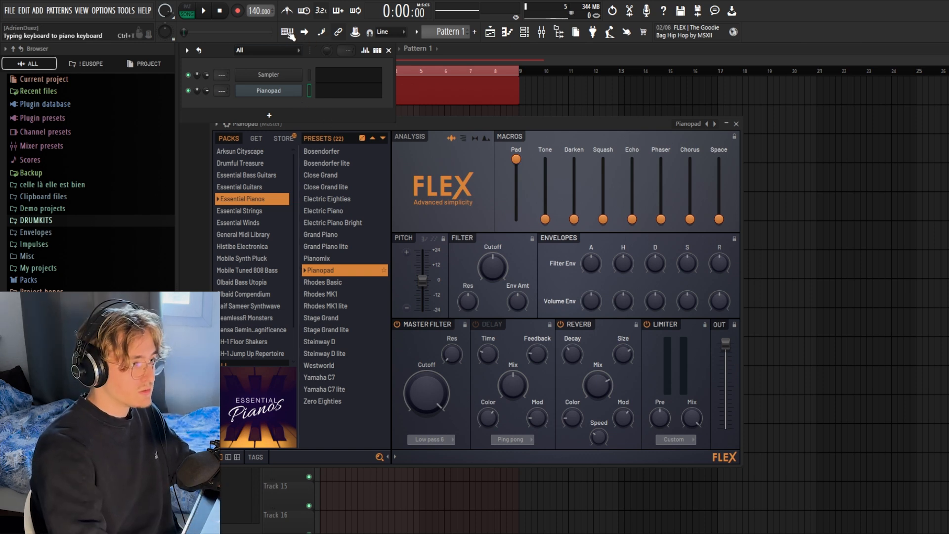
pyautogui.press('e')
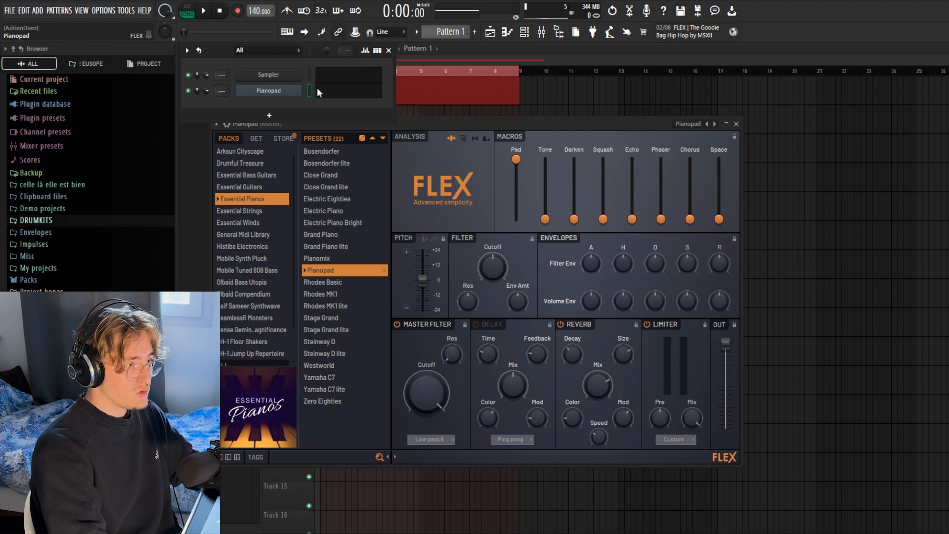
# Step: Open the Pianopad channel's piano roll and draw a one-bar A4 note at the start of bar 1
pyautogui.click(337, 91)
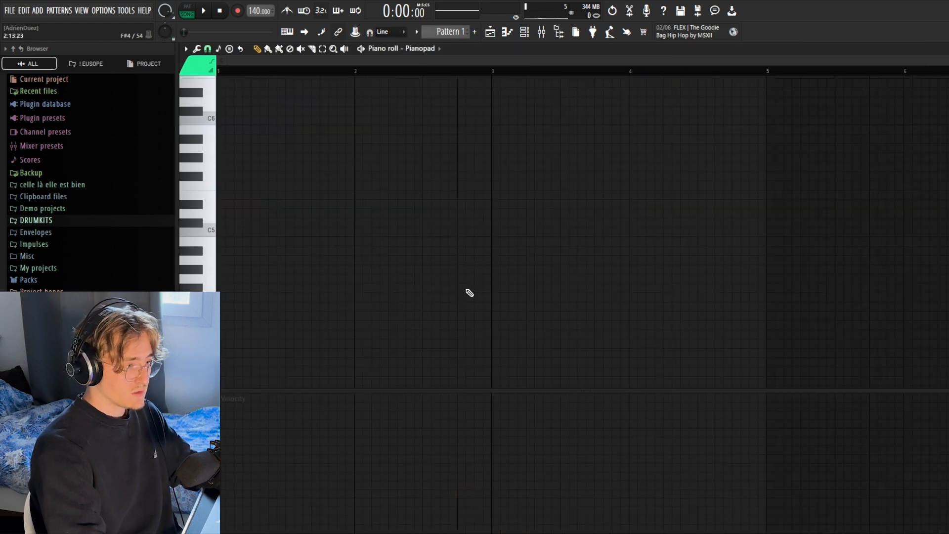
pyautogui.scroll(1, 469, 294)
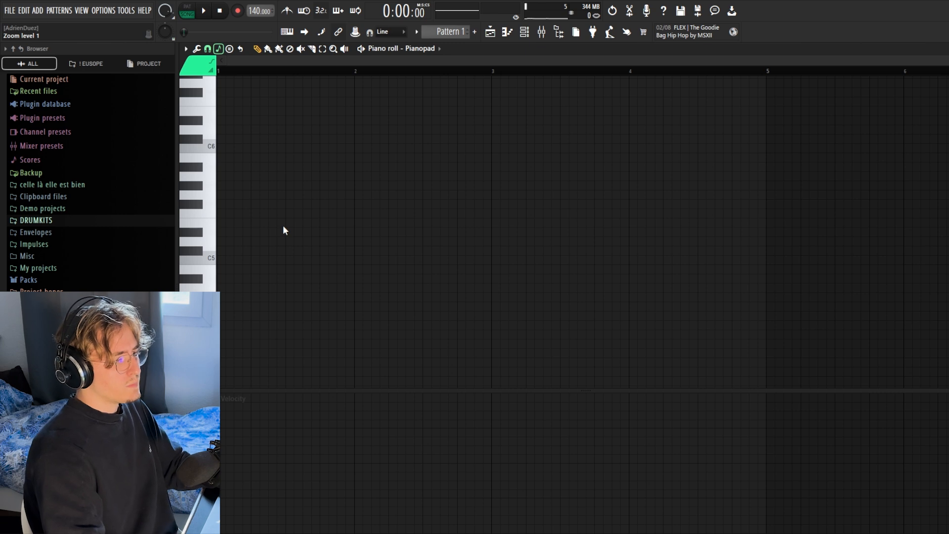
pyautogui.click(228, 107)
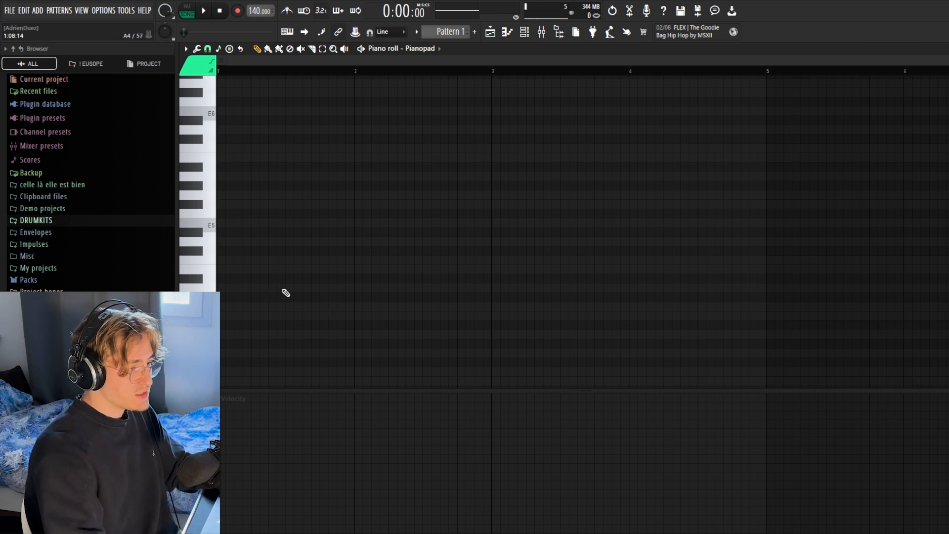
pyautogui.click(228, 288)
pyautogui.moveTo(231, 290); pyautogui.dragTo(352, 292)
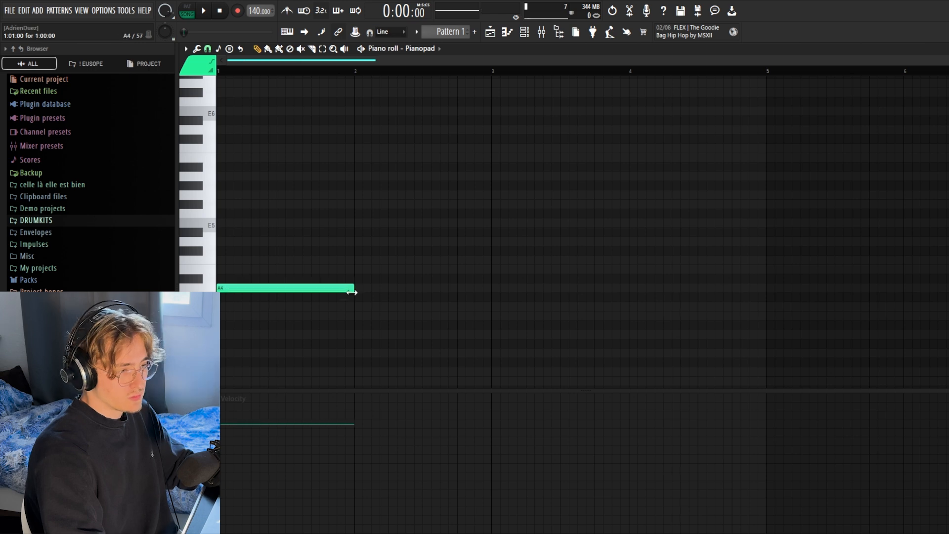
# Step: Stack one-bar C5 and E5 notes above the A4 note to form a chord, and play it back
pyautogui.scroll(-2, 316, 290)
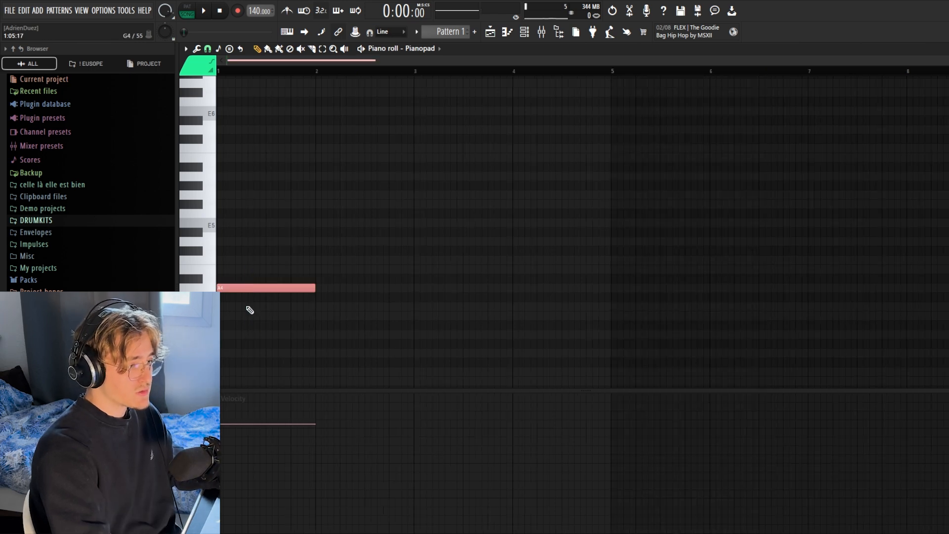
pyautogui.moveTo(243, 274)
pyautogui.mouseDown()
pyautogui.moveTo(282, 312)
pyautogui.moveTo(296, 303)
pyautogui.mouseUp()
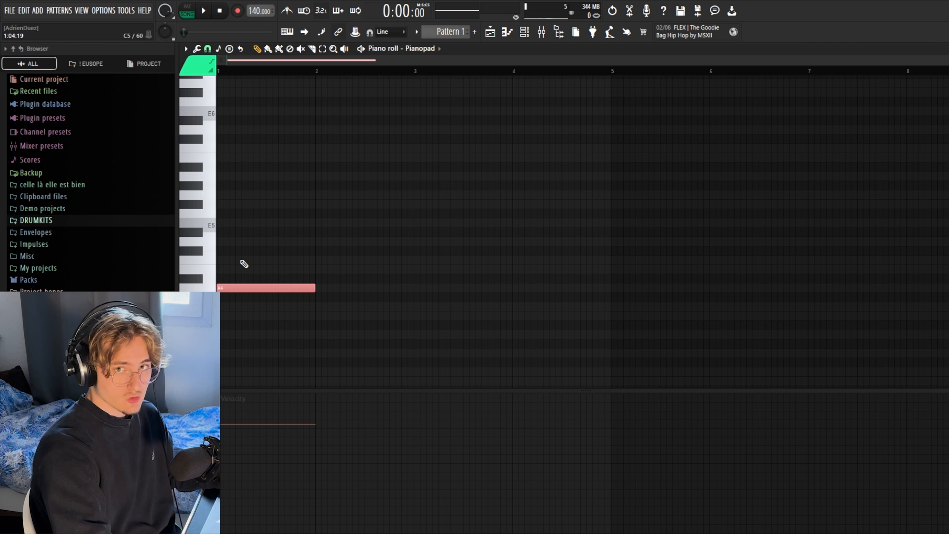
pyautogui.click(386, 297)
pyautogui.rightClick(391, 297)
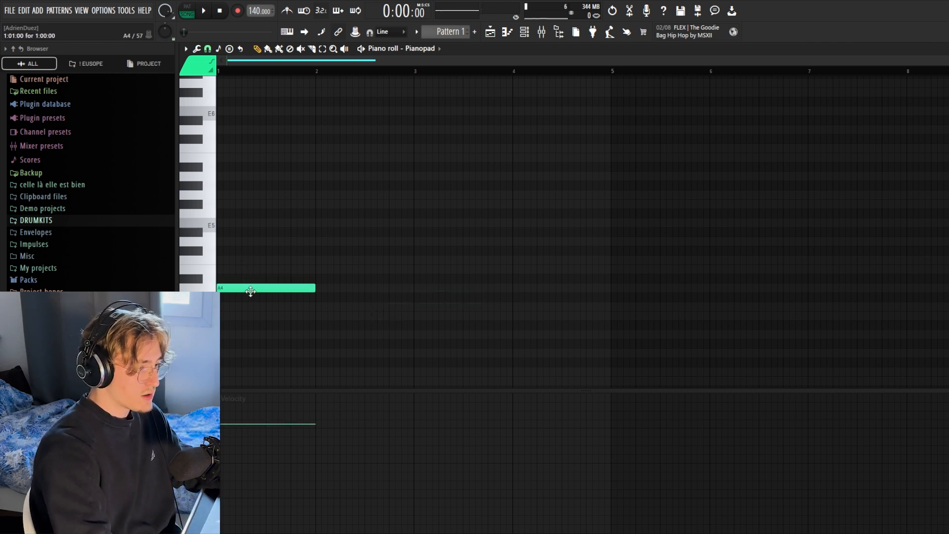
pyautogui.click(224, 261)
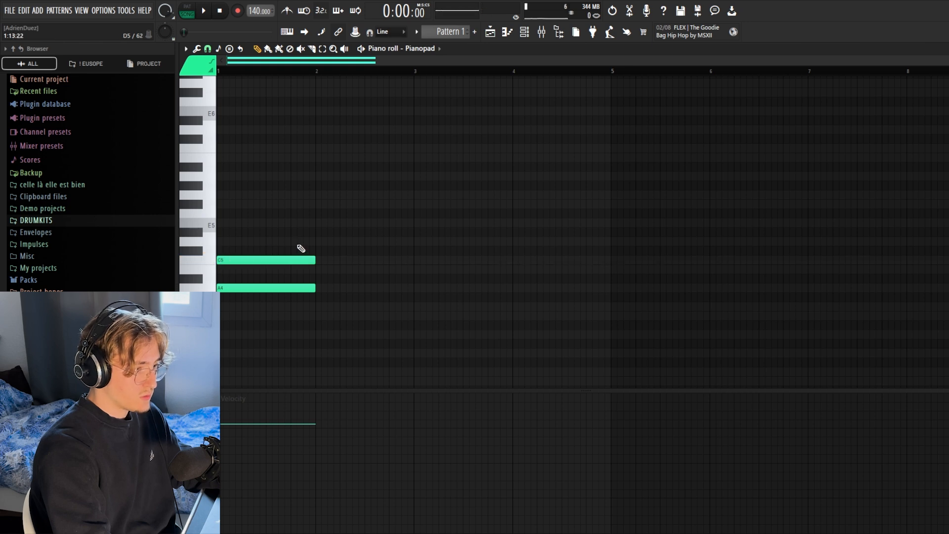
pyautogui.click(223, 222)
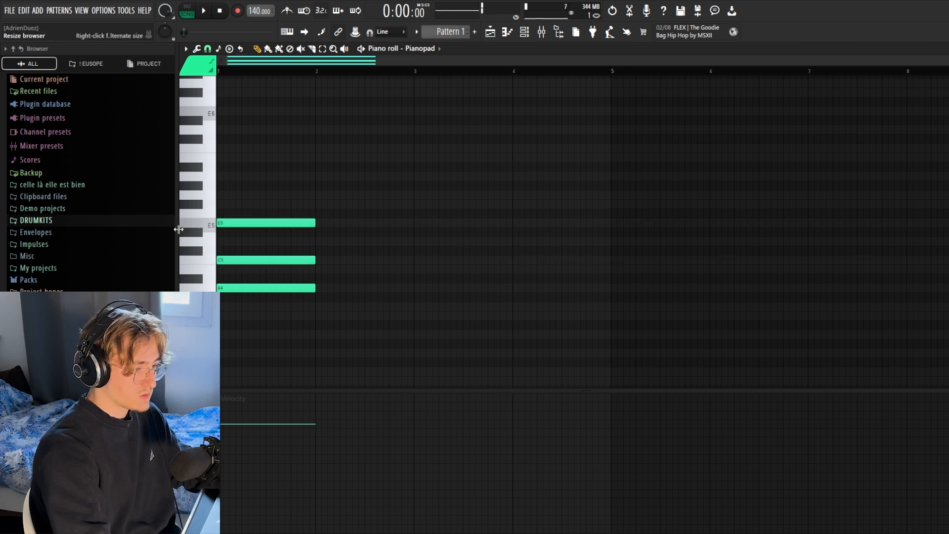
pyautogui.moveTo(309, 310); pyautogui.dragTo(230, 220)
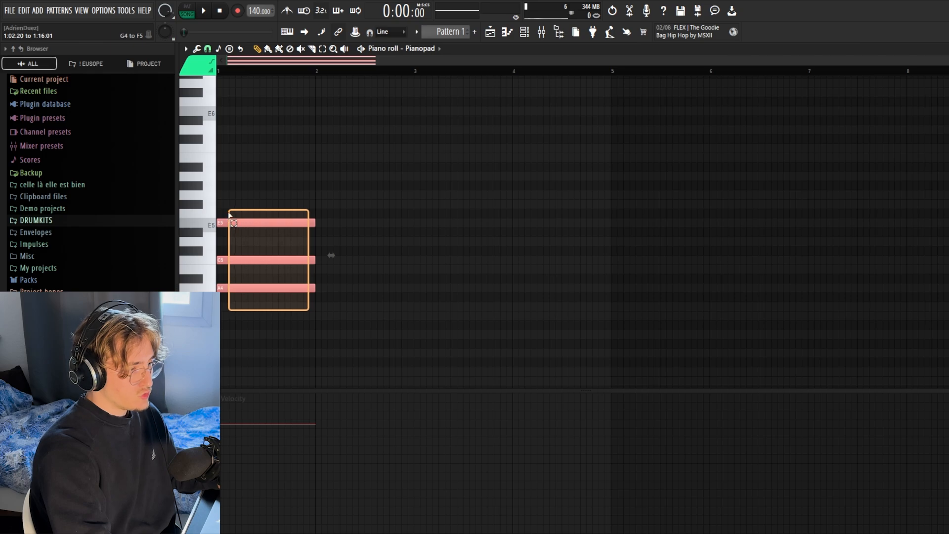
pyautogui.press('space')
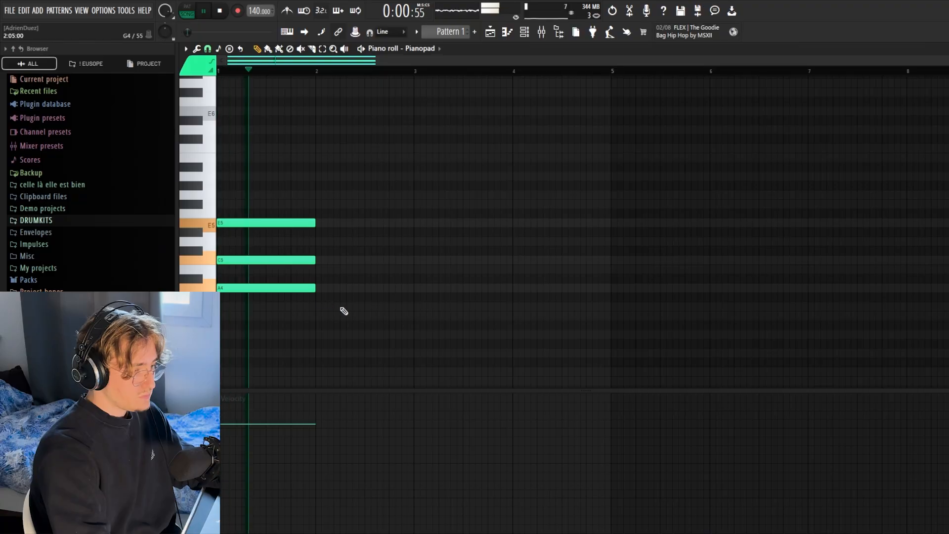
pyautogui.press('space')
# Step: Copy the A4, C5 and E5 chord to the middle of bar 2 and shorten the copy to half a bar
pyautogui.moveTo(288, 173); pyautogui.dragTo(298, 324)
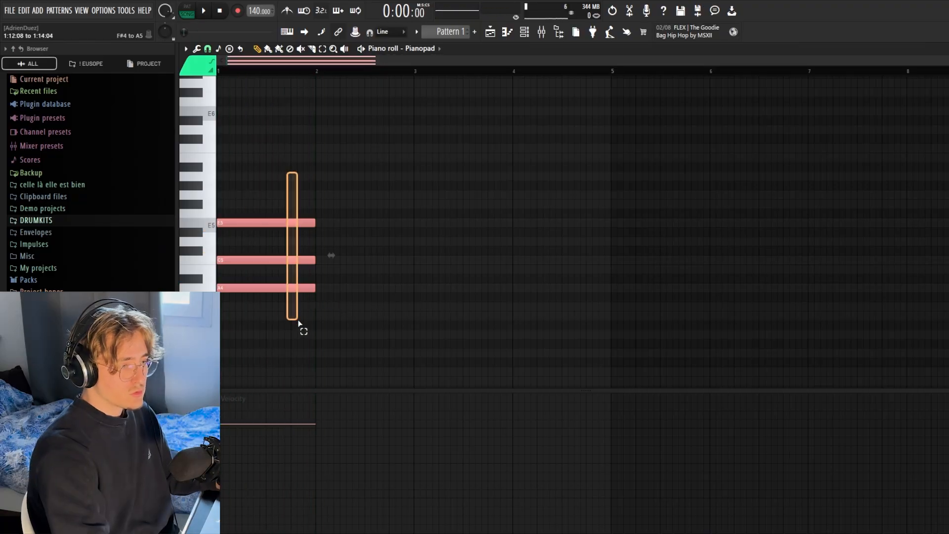
pyautogui.moveTo(254, 287); pyautogui.dragTo(399, 295)
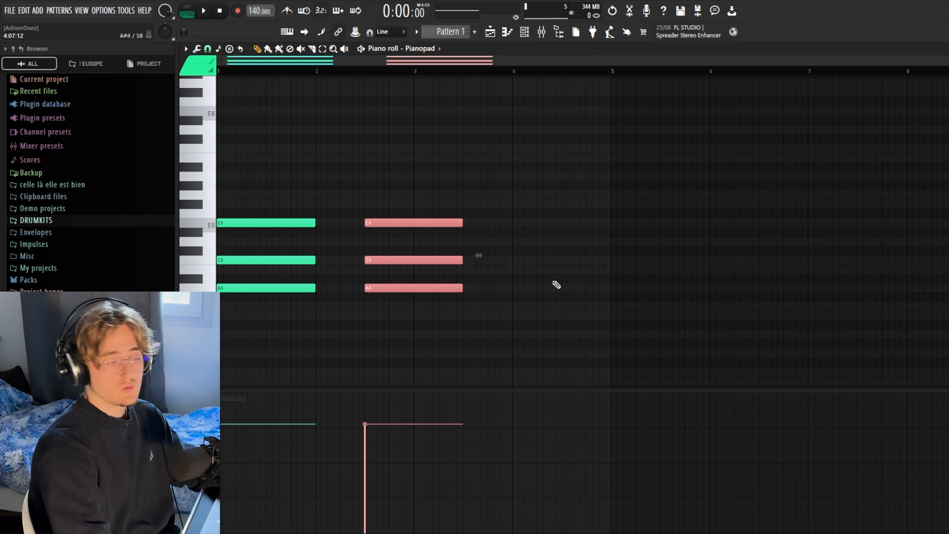
pyautogui.moveTo(462, 286); pyautogui.dragTo(393, 284)
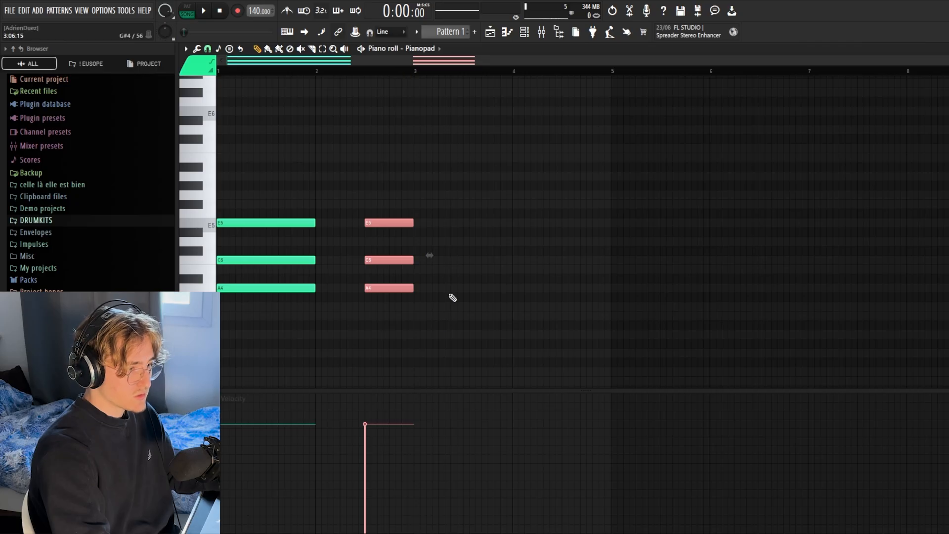
# Step: Build a one-bar G4, B4 and D5 chord at bar 3 and repeat it as a half-bar chord in the middle of bar 4
pyautogui.click(457, 307)
pyautogui.moveTo(507, 306); pyautogui.dragTo(514, 306)
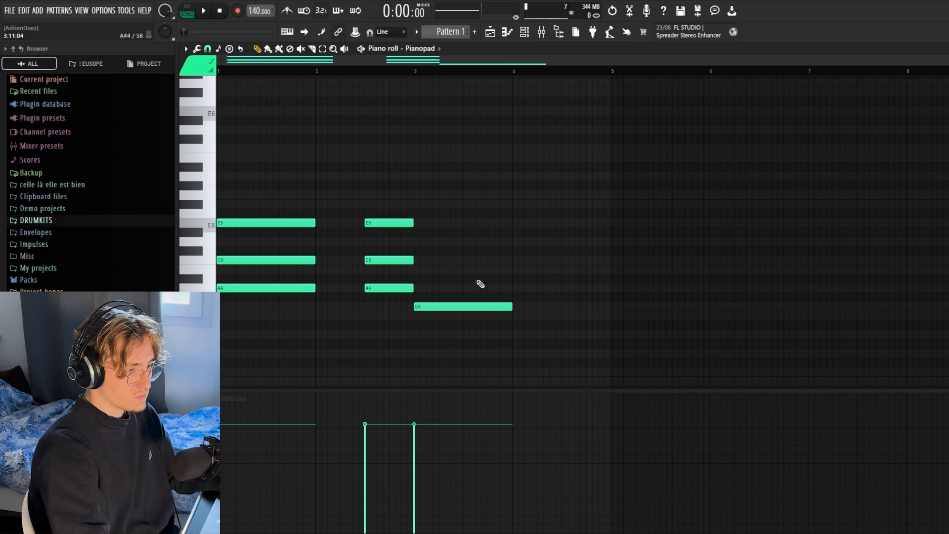
pyautogui.click(418, 270)
pyautogui.moveTo(414, 269); pyautogui.dragTo(410, 269)
pyautogui.click(415, 241)
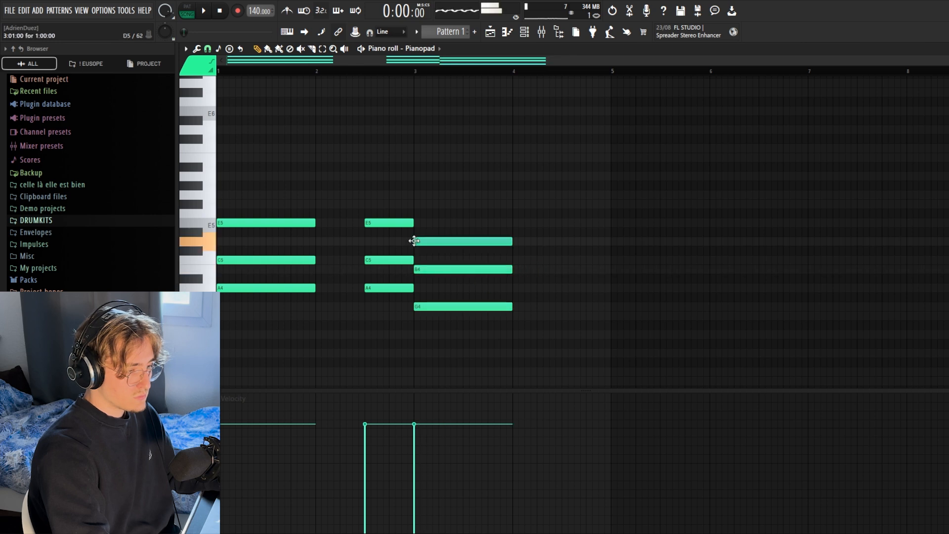
pyautogui.press('space')
pyautogui.moveTo(384, 200); pyautogui.dragTo(580, 285)
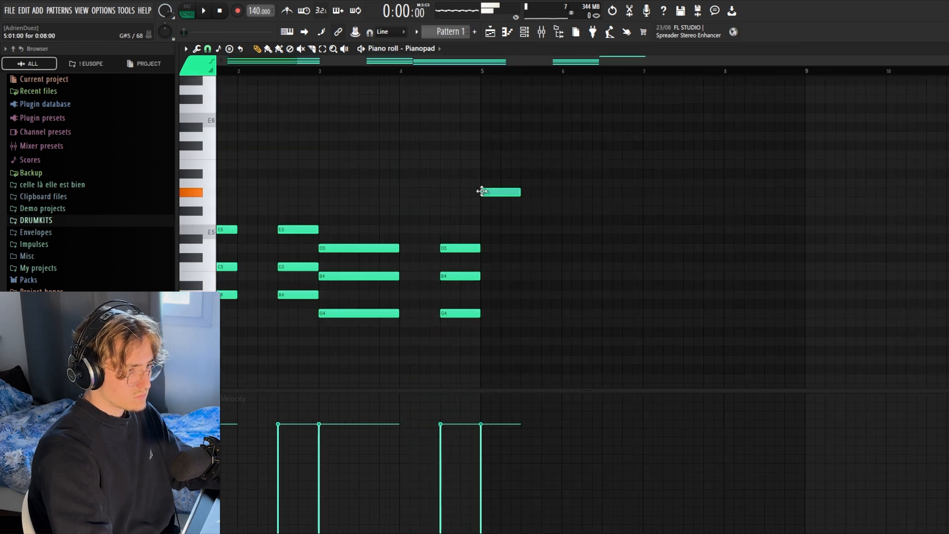
# Step: Build a one-bar C5, E5 and G5 chord at bar 5 and repeat it as a half-bar chord in the middle of bar 6
pyautogui.moveTo(483, 192); pyautogui.dragTo(483, 202)
pyautogui.click(482, 230)
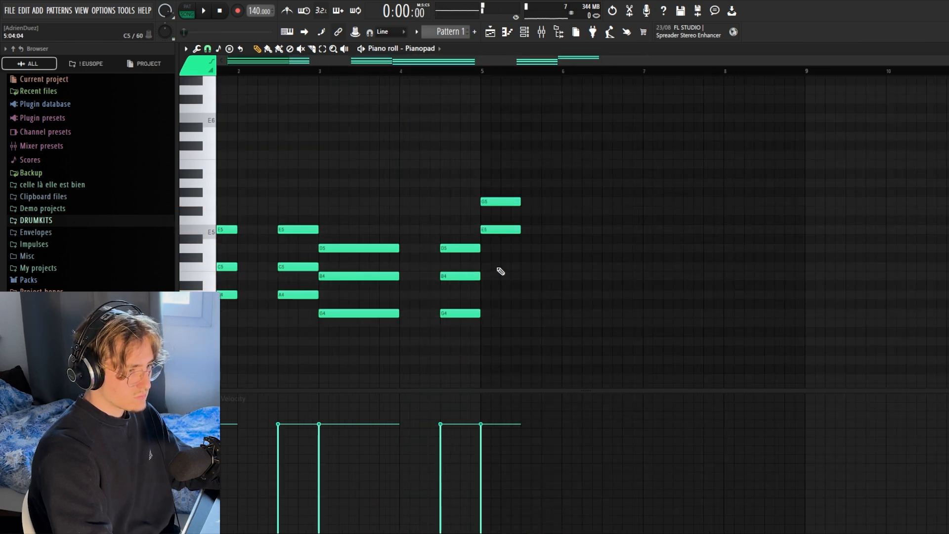
pyautogui.click(499, 268)
pyautogui.press('space')
pyautogui.moveTo(522, 299); pyautogui.dragTo(644, 206)
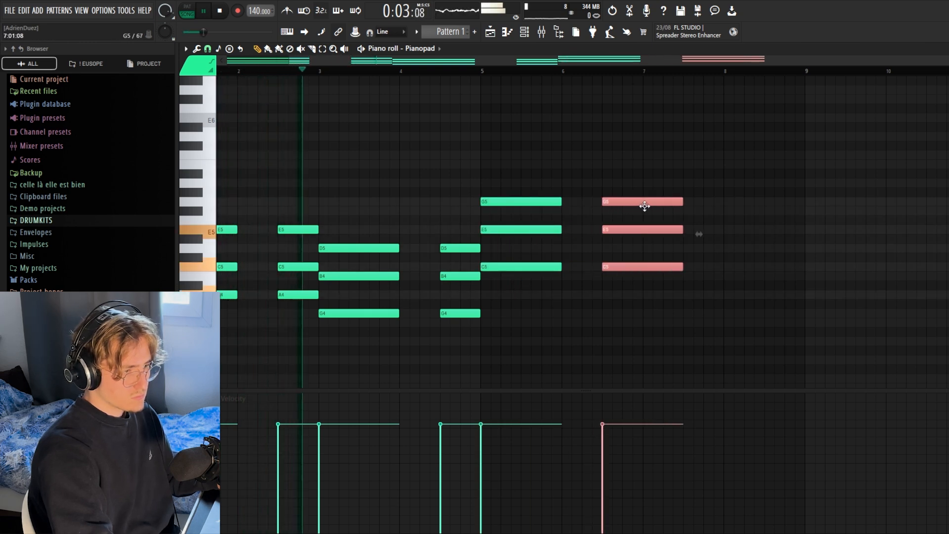
pyautogui.moveTo(684, 231); pyautogui.dragTo(645, 233)
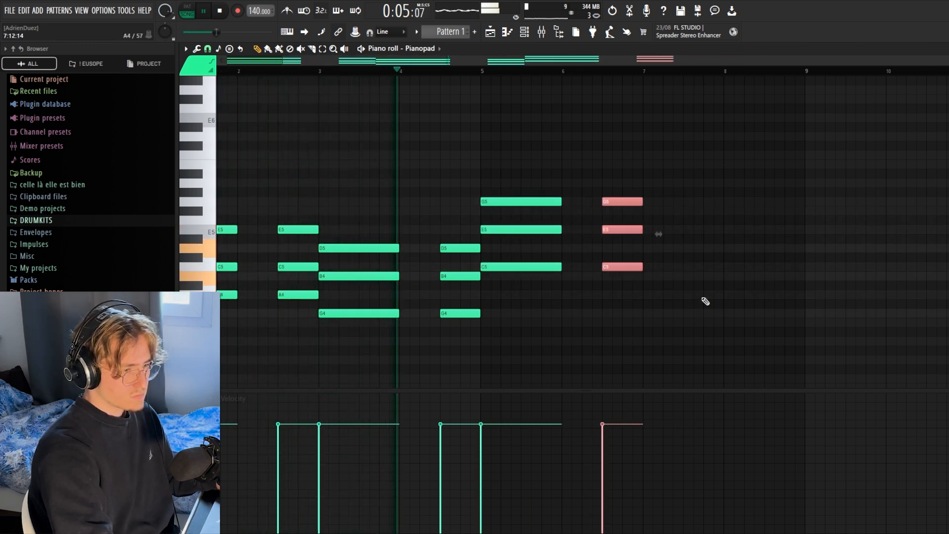
# Step: Copy the two G4, B4 and D5 chords from bars 3–4 to bars 7–8 and play the progression
pyautogui.moveTo(677, 308); pyautogui.dragTo(494, 188)
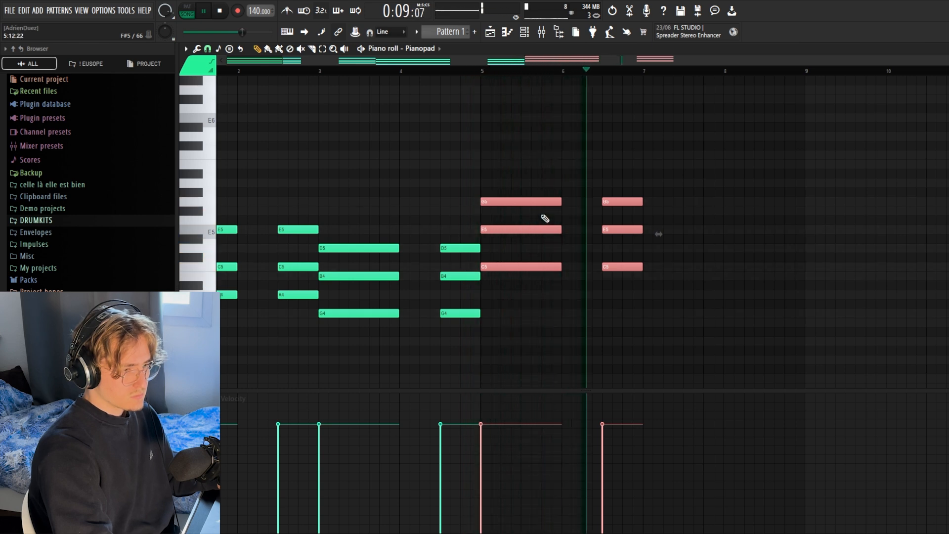
pyautogui.press('space')
pyautogui.moveTo(475, 353); pyautogui.dragTo(650, 247)
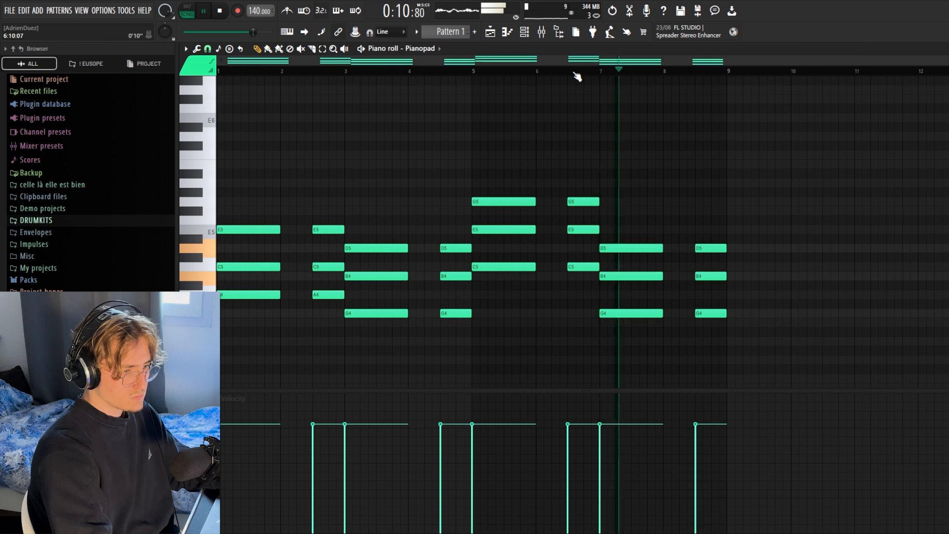
pyautogui.press('space')
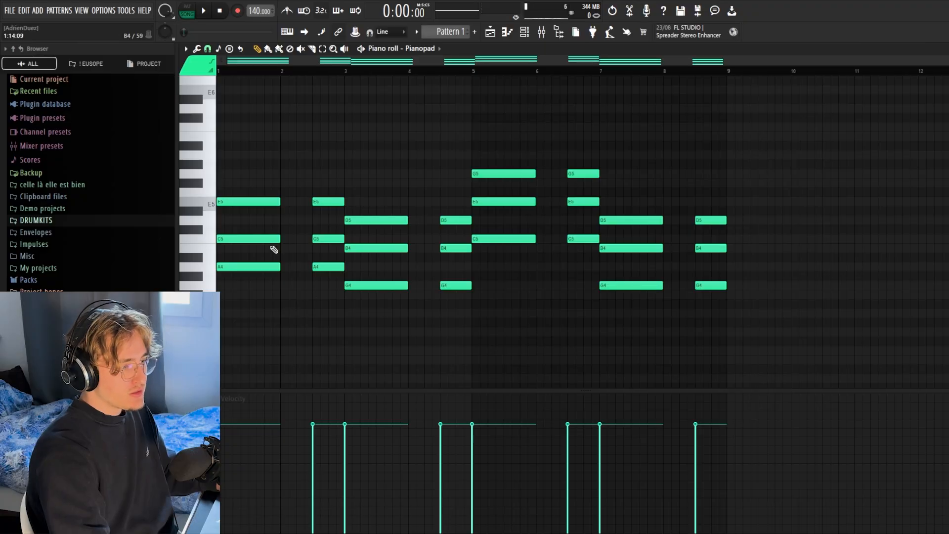
# Step: Raise the middle note of every chord by one octave and listen to the new voicing
pyautogui.scroll(1, 274, 250)
pyautogui.moveTo(250, 257); pyautogui.dragTo(390, 284)
pyautogui.moveTo(487, 226); pyautogui.dragTo(505, 243)
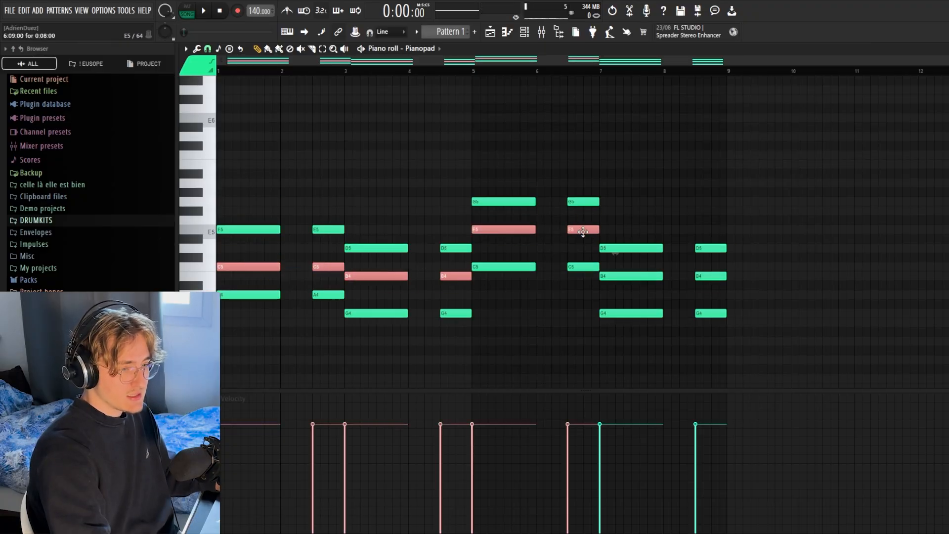
pyautogui.moveTo(624, 274); pyautogui.dragTo(632, 283)
pyautogui.moveTo(708, 271); pyautogui.dragTo(716, 282)
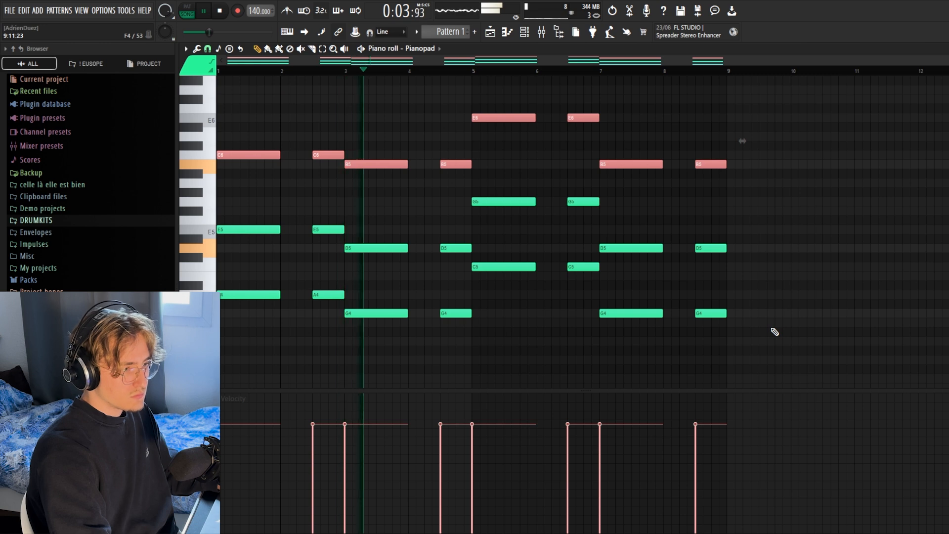
pyautogui.press('space')
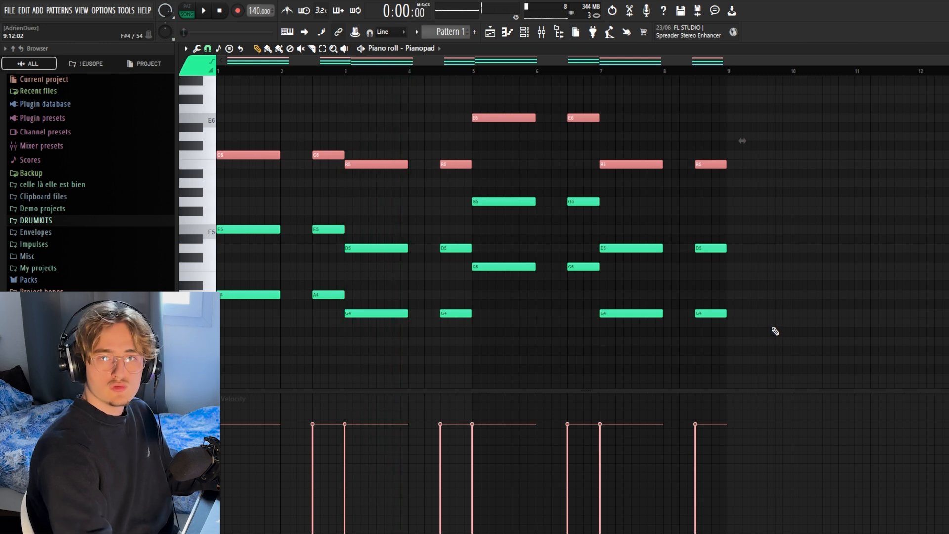
pyautogui.keyDown('ctrl'); pyautogui.click(278, 296); pyautogui.keyUp('ctrl')
pyautogui.moveTo(247, 284); pyautogui.dragTo(461, 322)
pyautogui.moveTo(502, 253); pyautogui.dragTo(603, 275)
pyautogui.moveTo(631, 294)
pyautogui.mouseDown()
pyautogui.moveTo(734, 341)
pyautogui.moveTo(638, 309)
pyautogui.mouseUp()
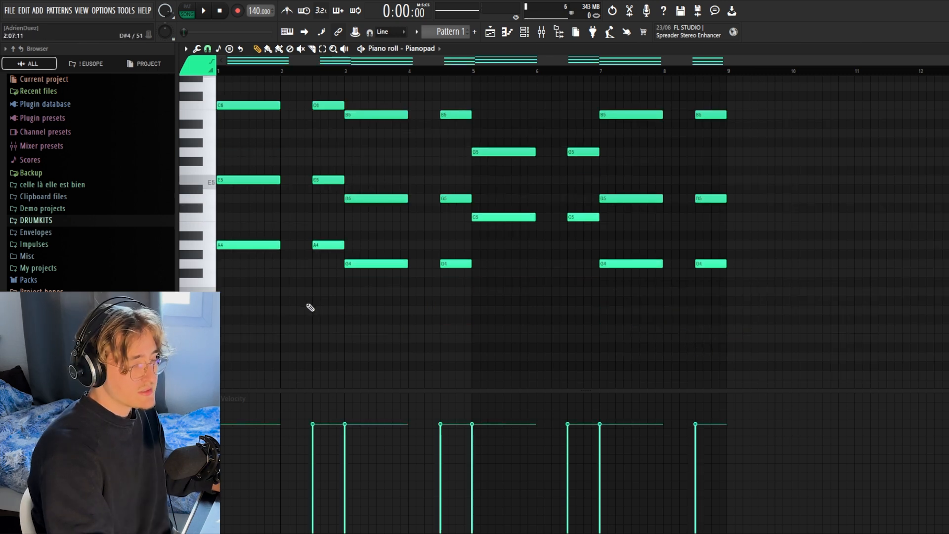
# Step: Duplicate the lowest note of every chord across bars 1–8 one octave lower, as A3, G3, C4 and G3
pyautogui.moveTo(265, 246); pyautogui.dragTo(270, 255)
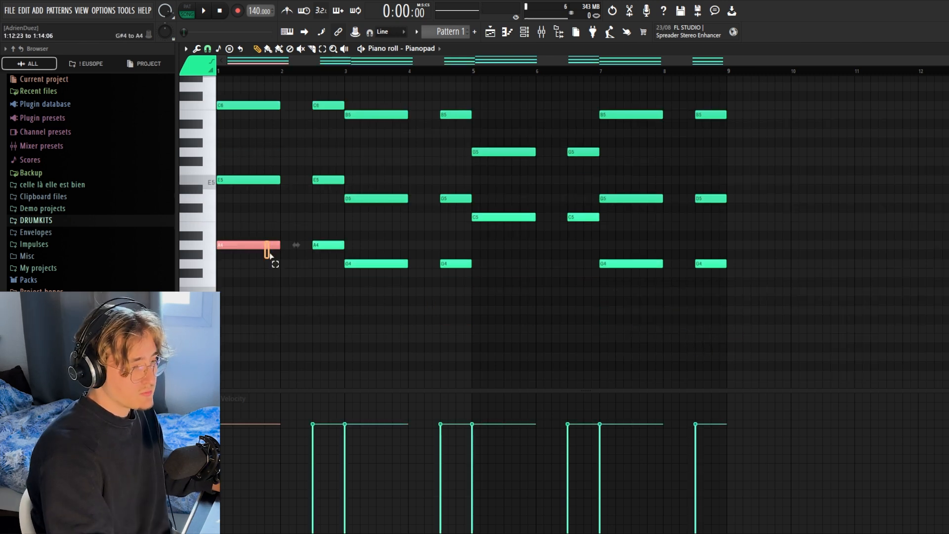
pyautogui.keyDown('ctrl'); pyautogui.keyDown('shift'); pyautogui.click(327, 247); pyautogui.keyUp('shift'); pyautogui.keyUp('ctrl')
pyautogui.keyDown('ctrl'); pyautogui.keyDown('shift'); pyautogui.click(376, 263); pyautogui.keyUp('shift'); pyautogui.keyUp('ctrl')
pyautogui.moveTo(434, 264); pyautogui.dragTo(436, 287)
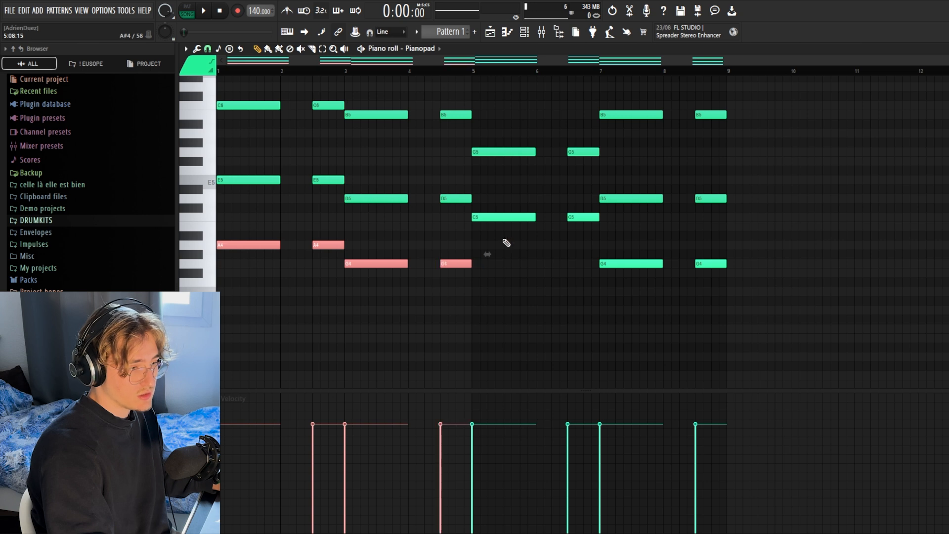
pyautogui.moveTo(503, 205); pyautogui.dragTo(589, 238)
pyautogui.moveTo(608, 250); pyautogui.dragTo(744, 283)
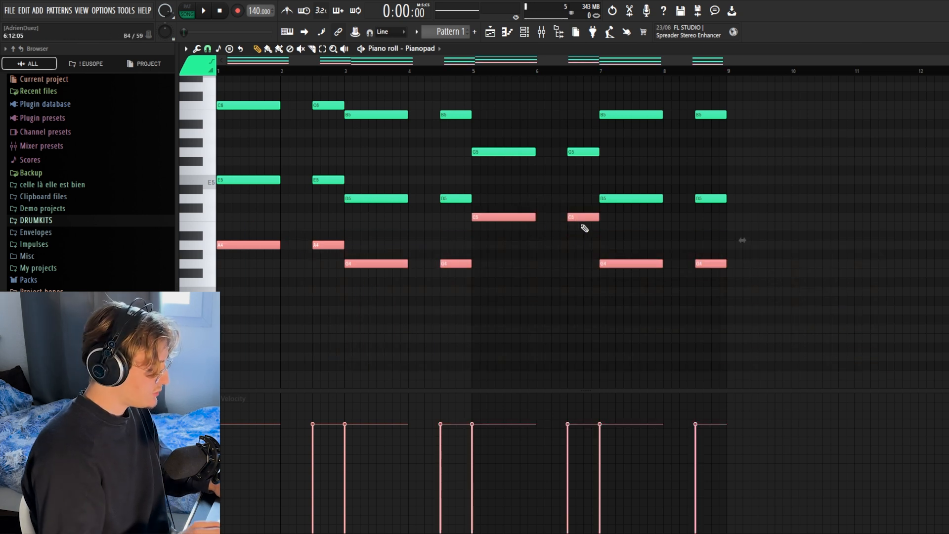
pyautogui.hotkey('shift', 'Right')
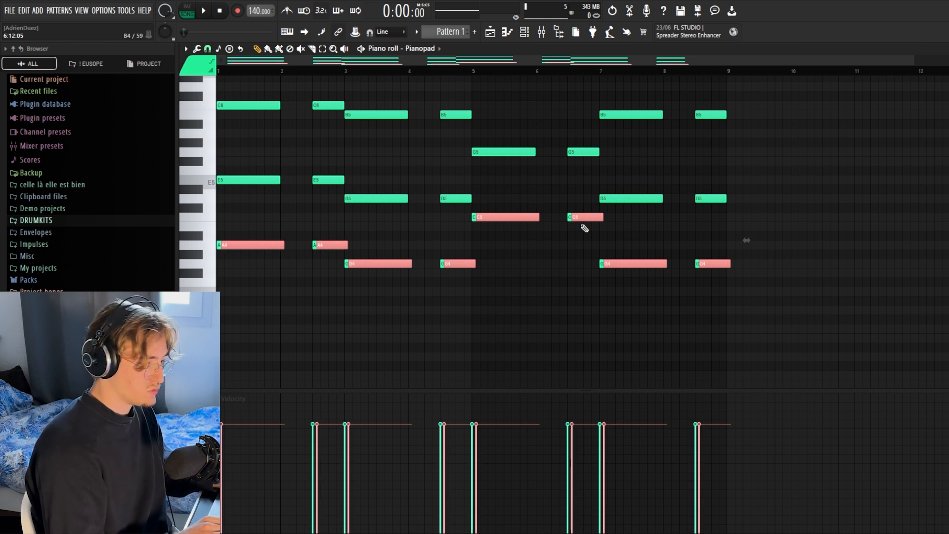
pyautogui.hotkey('ctrl', 'Down')
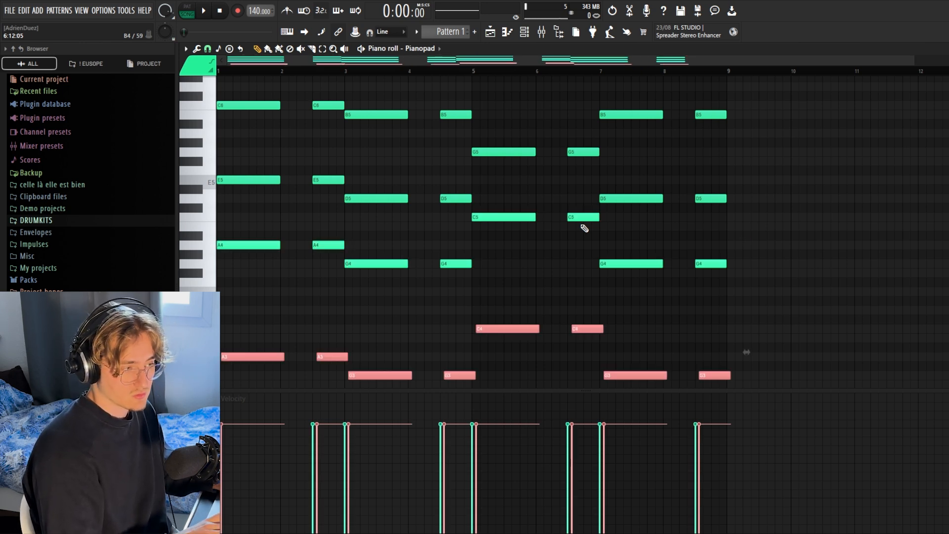
# Step: Align the duplicated bass notes with the chord starts and add another copy one octave lower, as A2, G2, C3 and G2
pyautogui.hotkey('shift', 'Right')
pyautogui.hotkey('shift', 'Right')
pyautogui.hotkey('shift', 'Right')
pyautogui.hotkey('shift', 'Left')
pyautogui.hotkey('shift', 'Left')
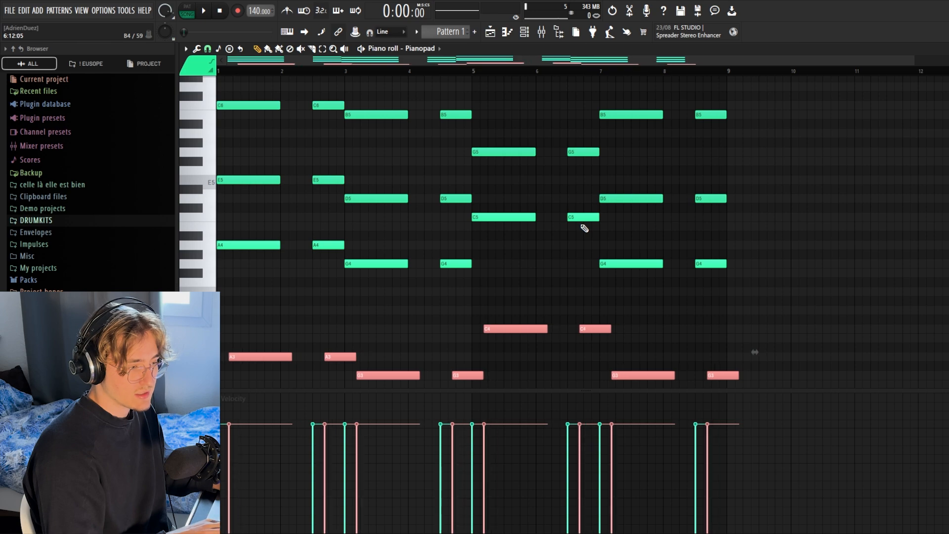
pyautogui.hotkey('shift', 'Left')
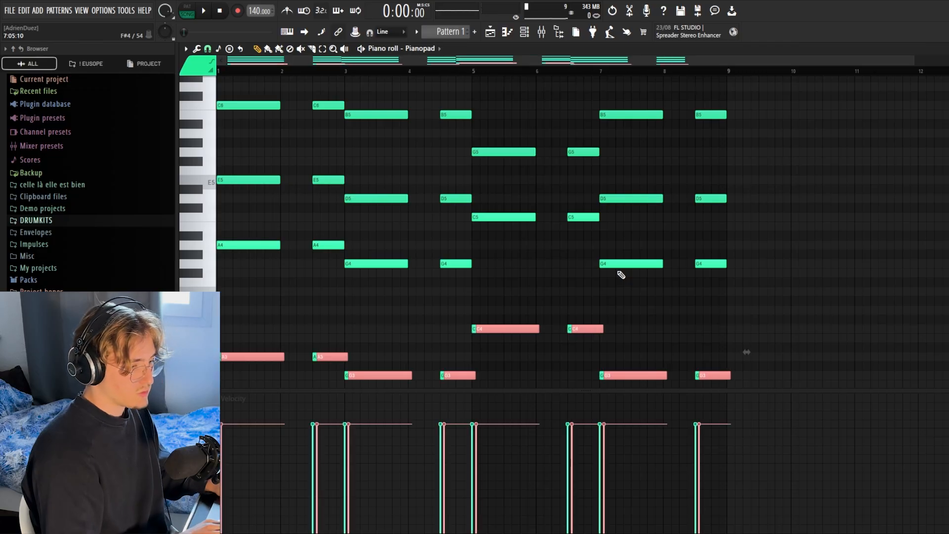
pyautogui.hotkey('shift', 'Left')
pyautogui.hotkey('ctrl', 'd')
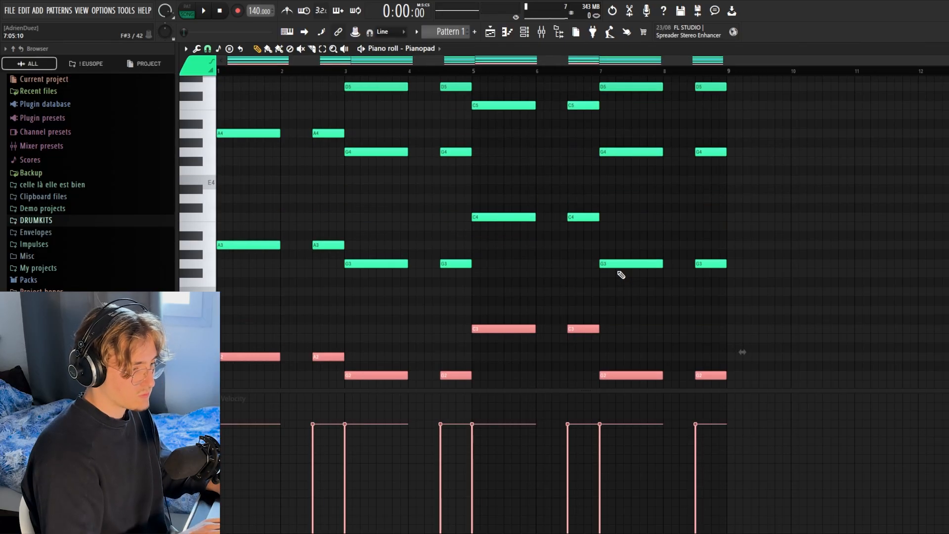
# Step: Play the progression and add a D6 on top of the chords in bars 7 and 8
pyautogui.press('space')
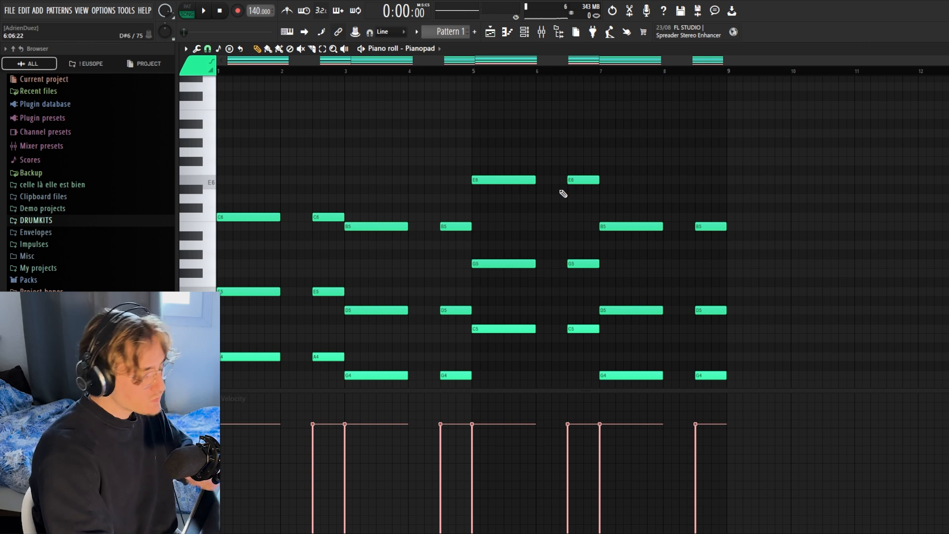
pyautogui.scroll(-2, 648, 211)
pyautogui.moveTo(623, 139); pyautogui.dragTo(712, 181)
pyautogui.moveTo(385, 167); pyautogui.dragTo(460, 331)
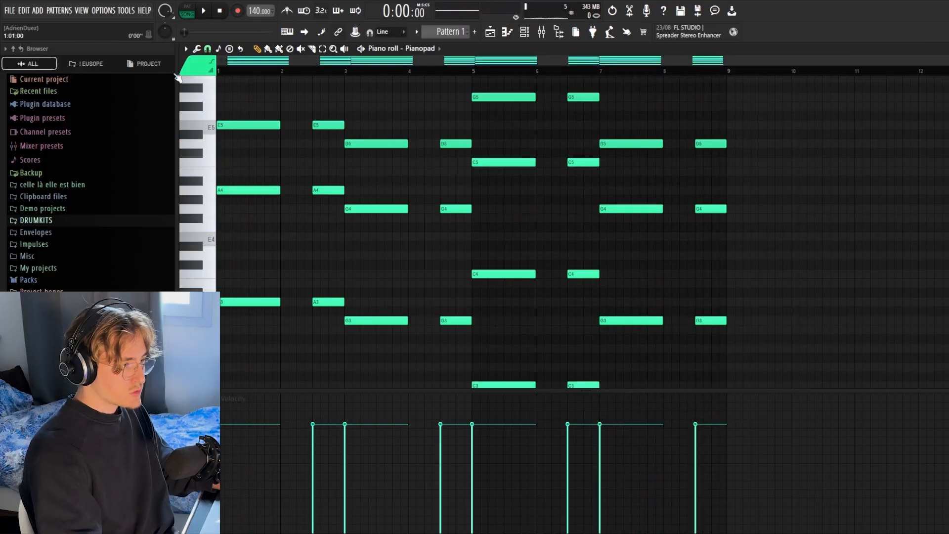
pyautogui.scroll(-3, 696, 250)
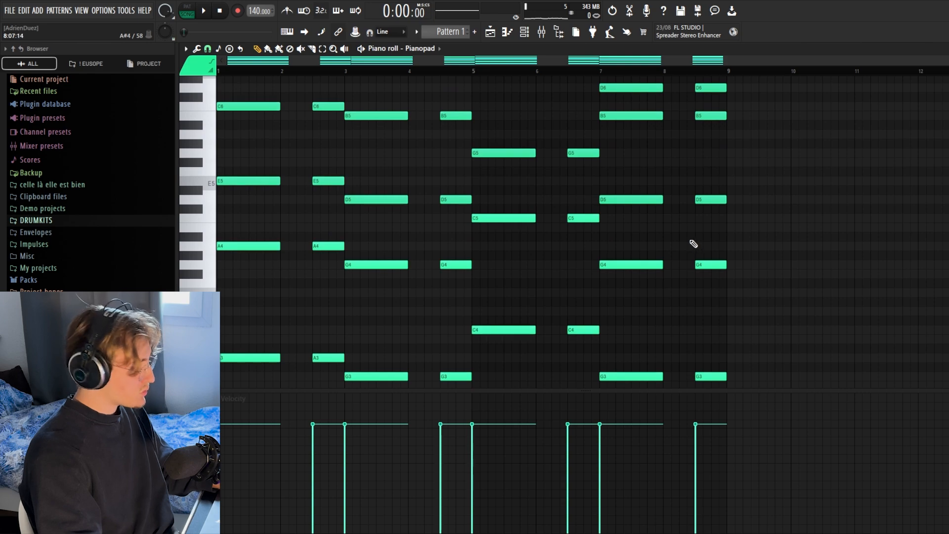
# Step: Randomize the velocities of all the chord notes and apply a slight strum to them
pyautogui.hotkey('ctrl', 'a')
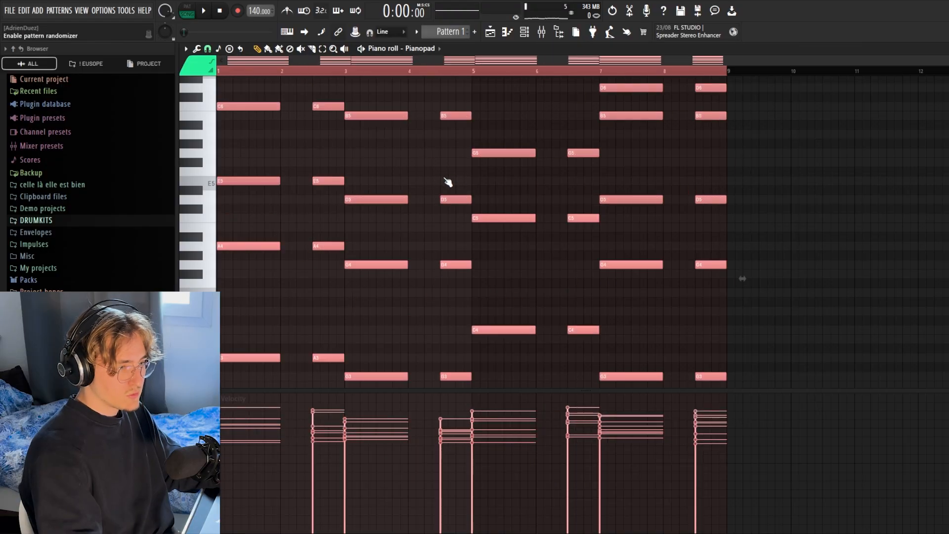
pyautogui.moveTo(484, 318); pyautogui.dragTo(484, 301)
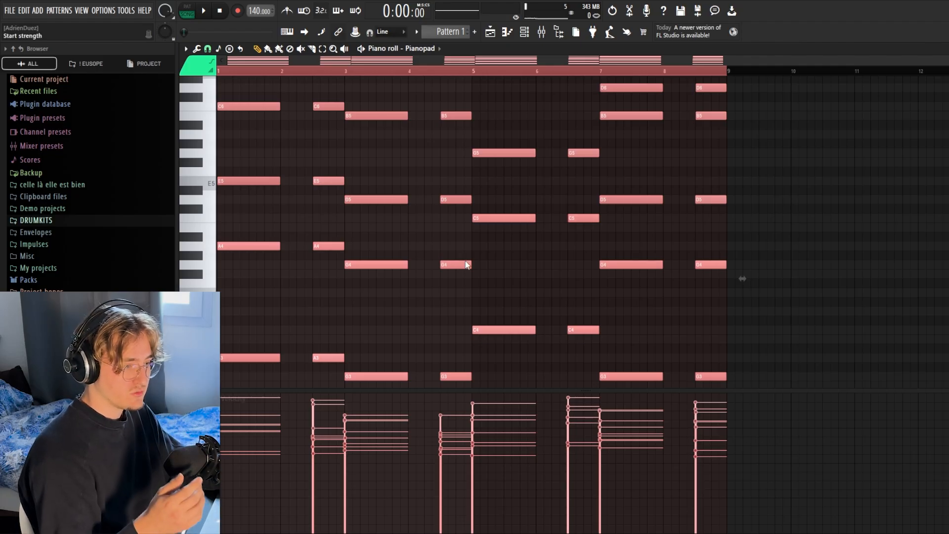
pyautogui.press('Escape')
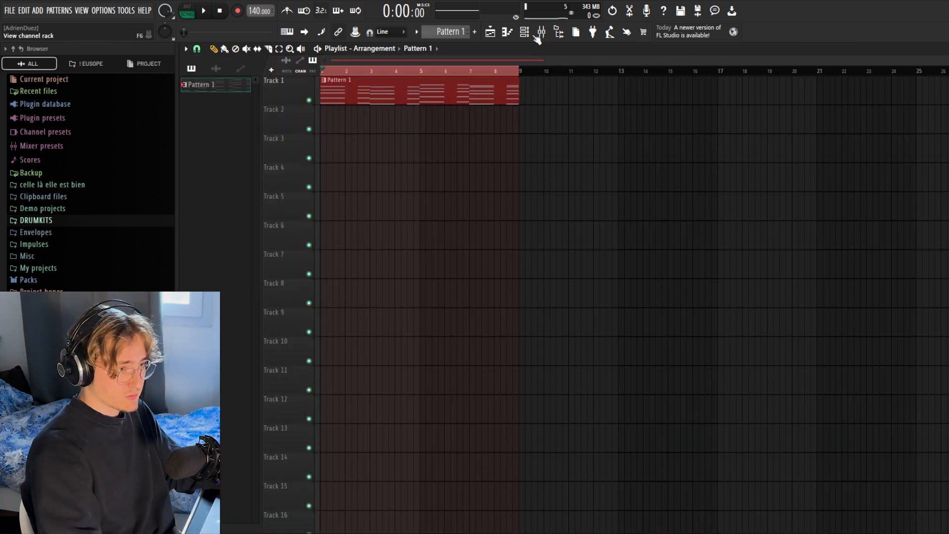
# Step: Add a second FLEX instrument and load the All Strings Slow preset from the Essential Strings pack
pyautogui.click(538, 35)
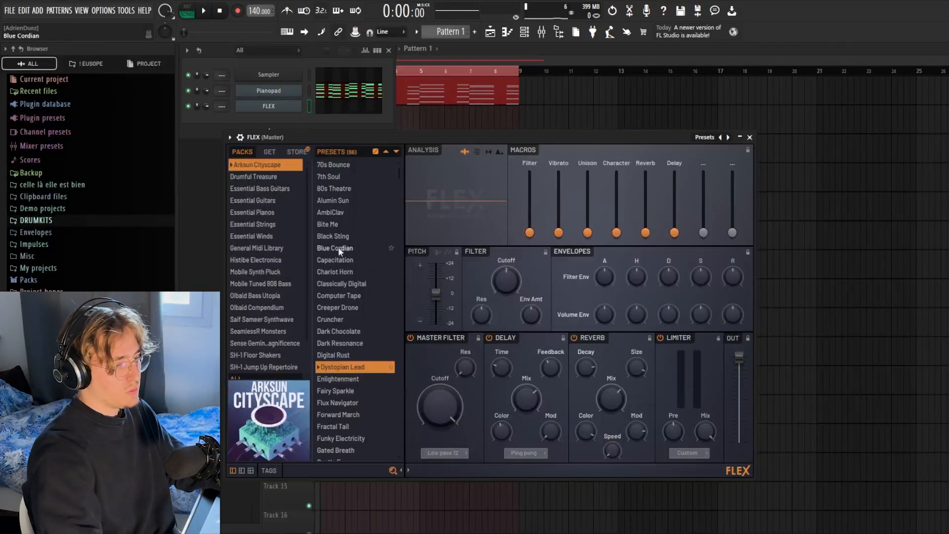
pyautogui.click(272, 225)
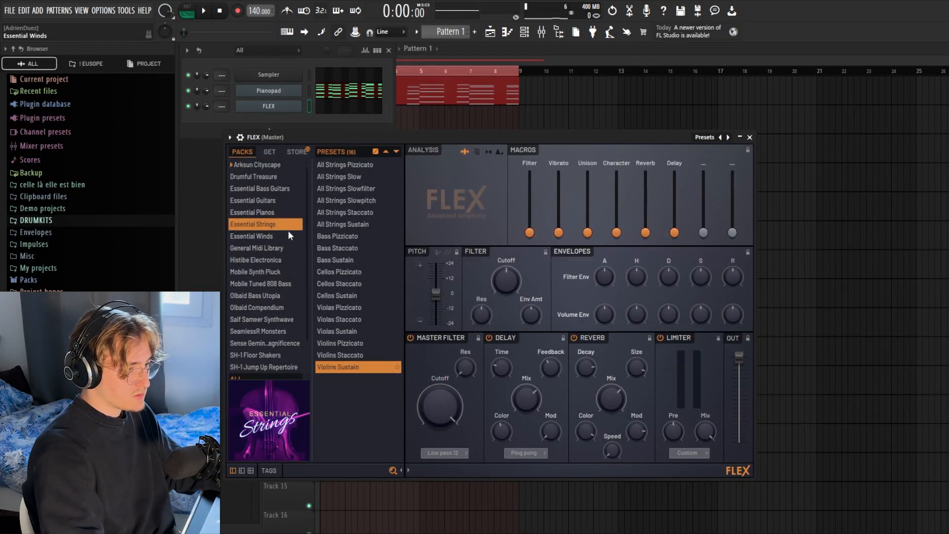
pyautogui.click(347, 200)
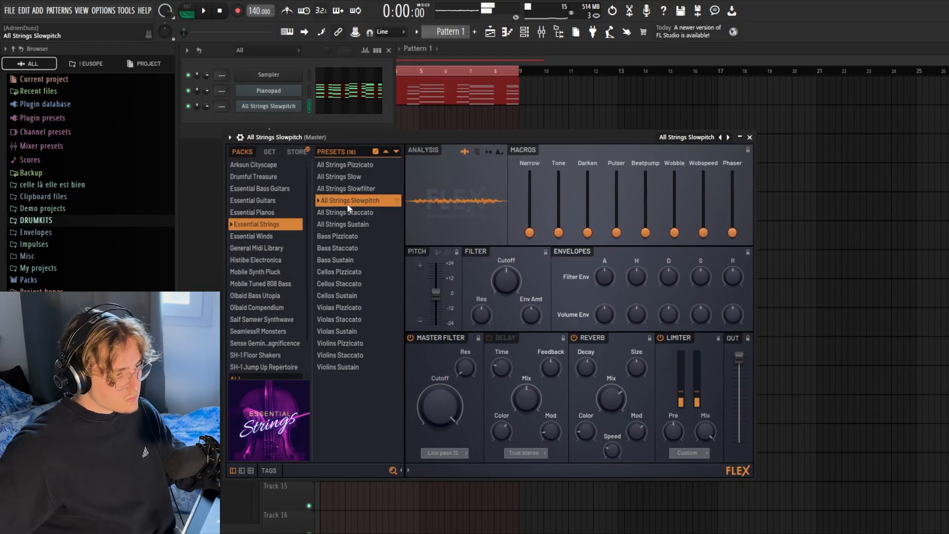
pyautogui.click(355, 178)
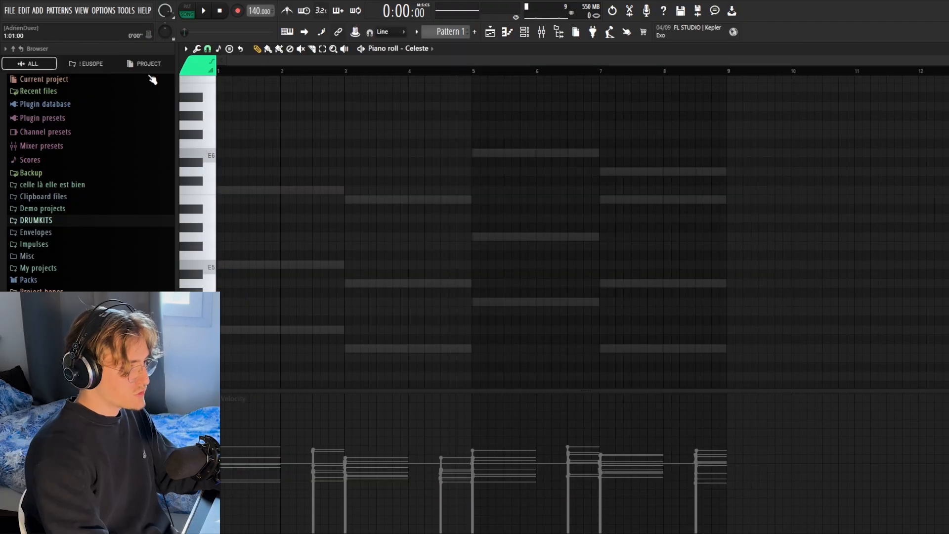
# Step: Start the Celeste melody in bar 1 with an eighth-note E5 on the downbeat and C6 and B5 at the bar's end
pyautogui.scroll(-3, 314, 176)
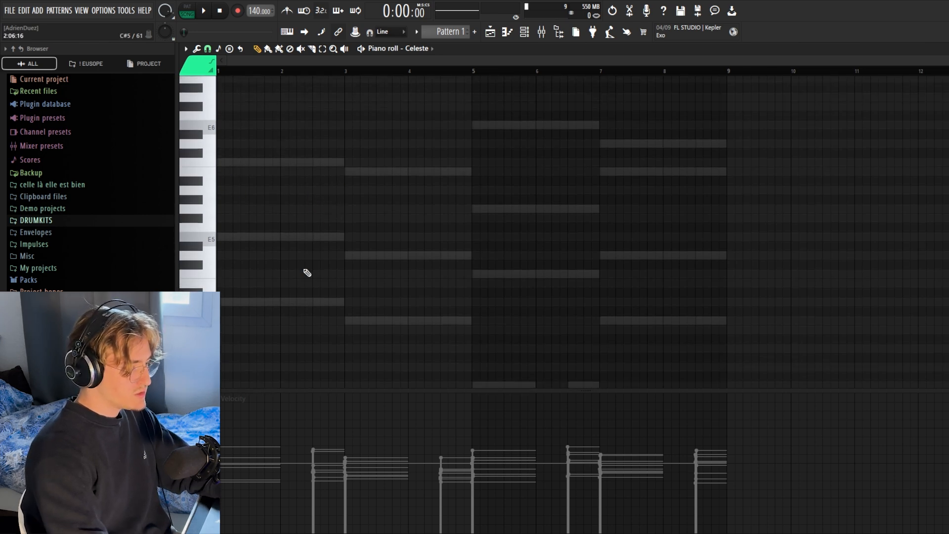
pyautogui.press('space')
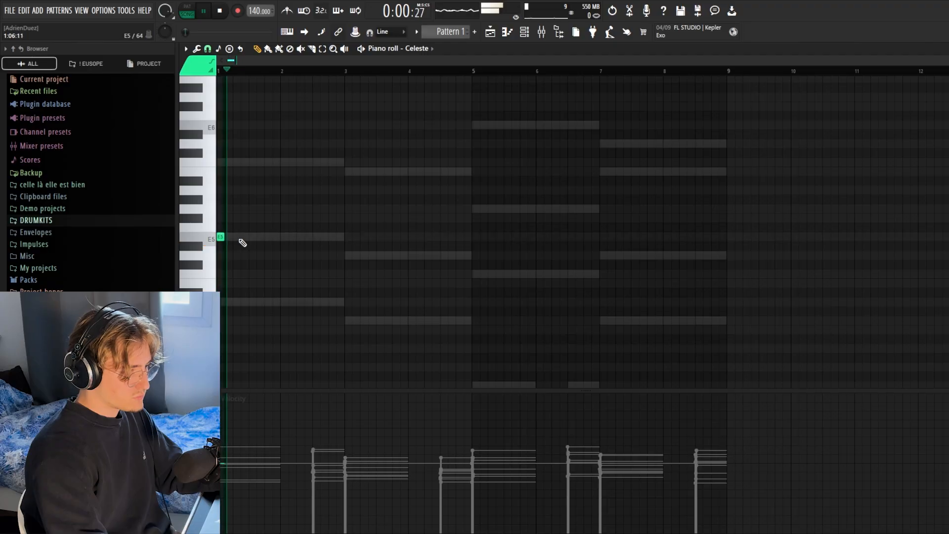
pyautogui.press('space')
pyautogui.scroll(3, 272, 148)
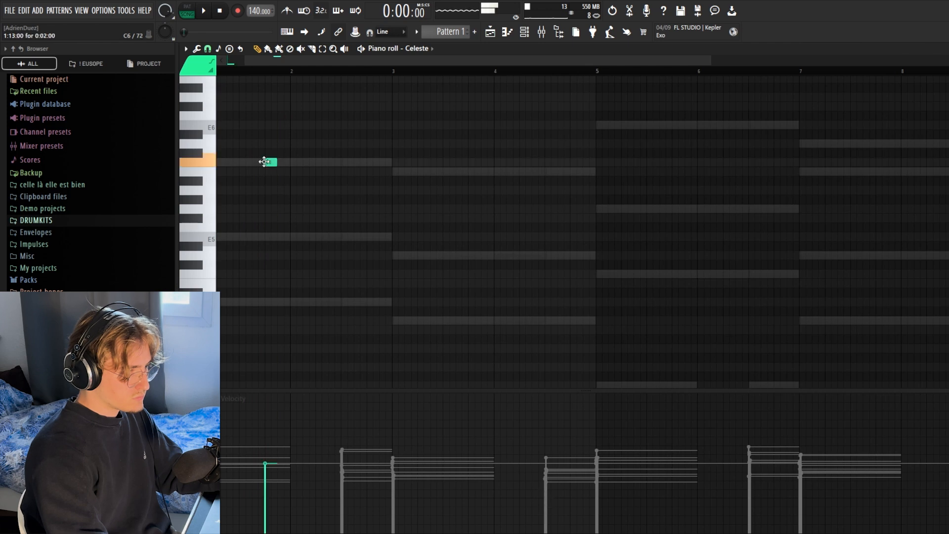
pyautogui.press('space')
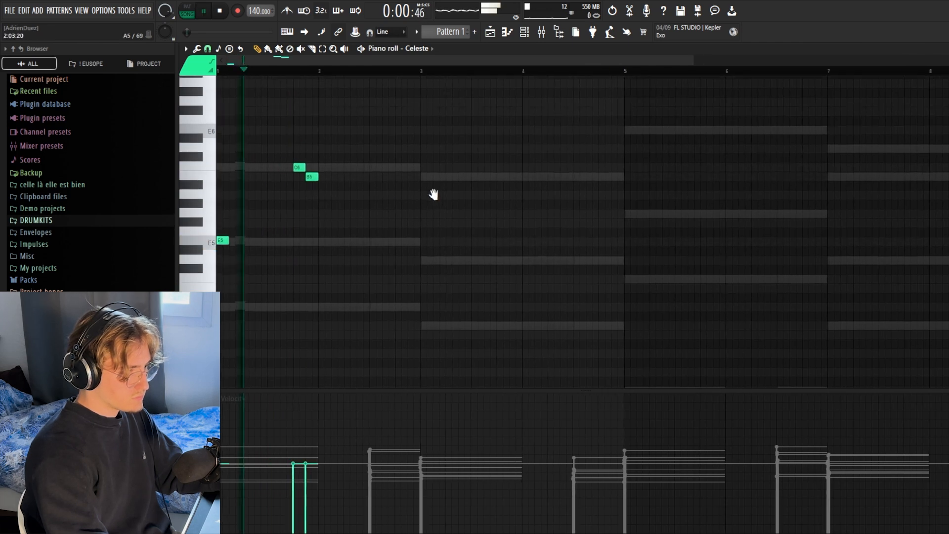
pyautogui.press('space')
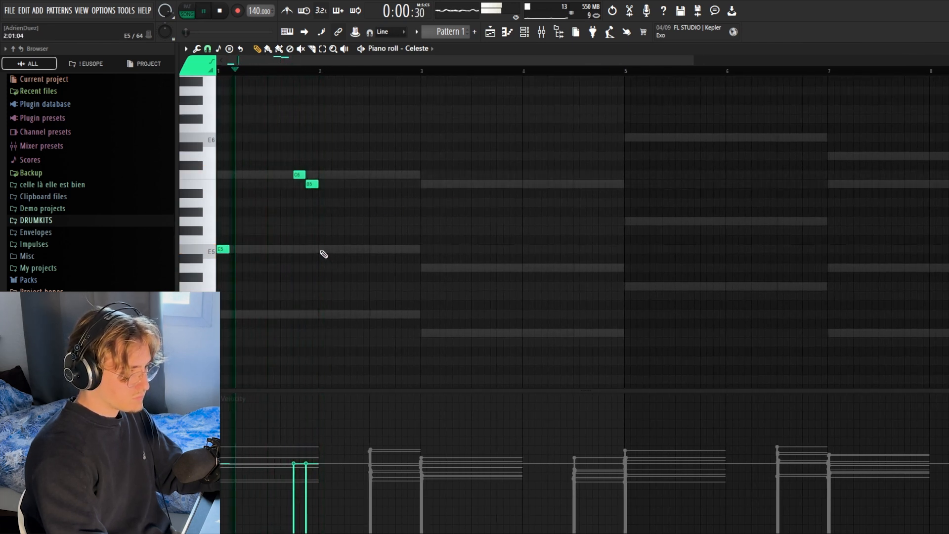
# Step: Repeat the E5, C6 and B5 motif in bar 2 of the Celeste melody and listen to it
pyautogui.click(322, 251)
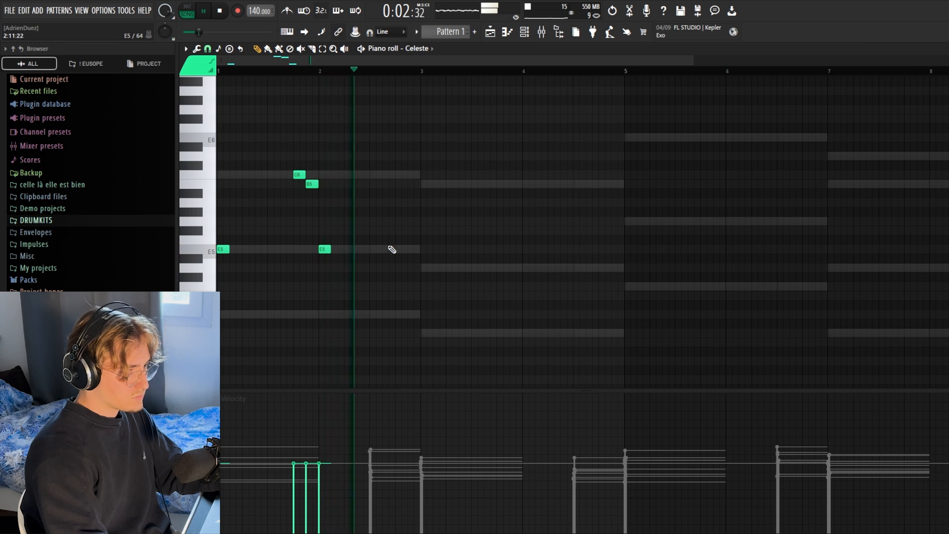
pyautogui.click(403, 174)
pyautogui.click(415, 184)
pyautogui.press('space')
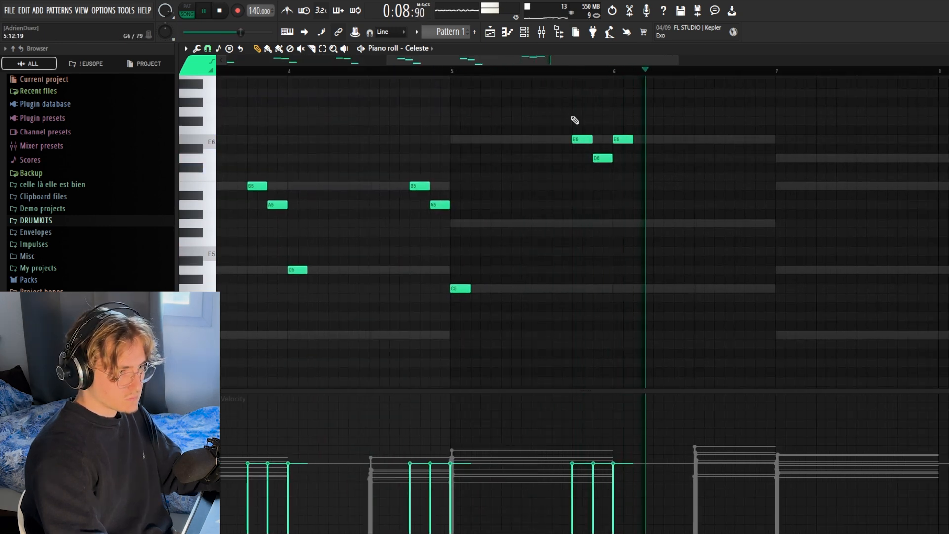
# Step: End bar 6 of the melody with E6 and D6, and place a B5 at the start of bar 7
pyautogui.press('space')
pyautogui.click(735, 140)
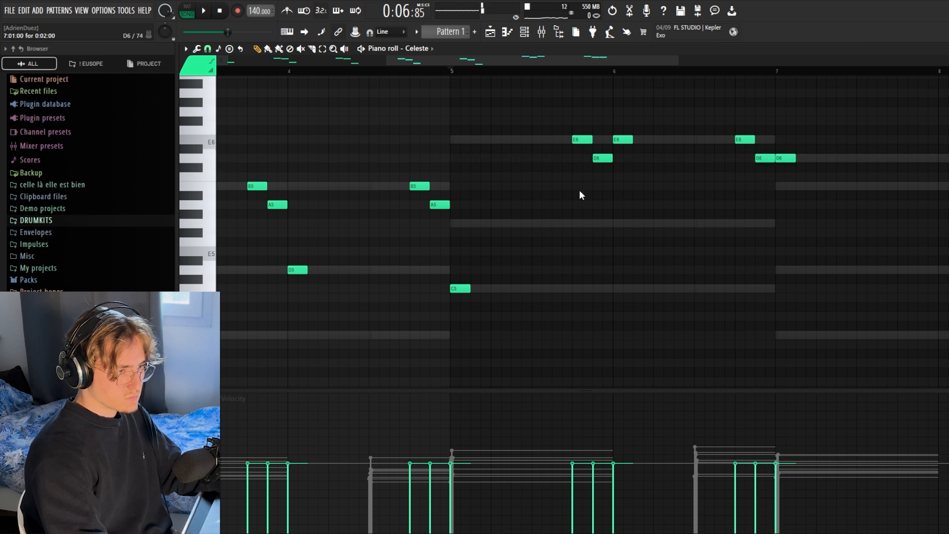
pyautogui.moveTo(785, 168); pyautogui.dragTo(784, 189)
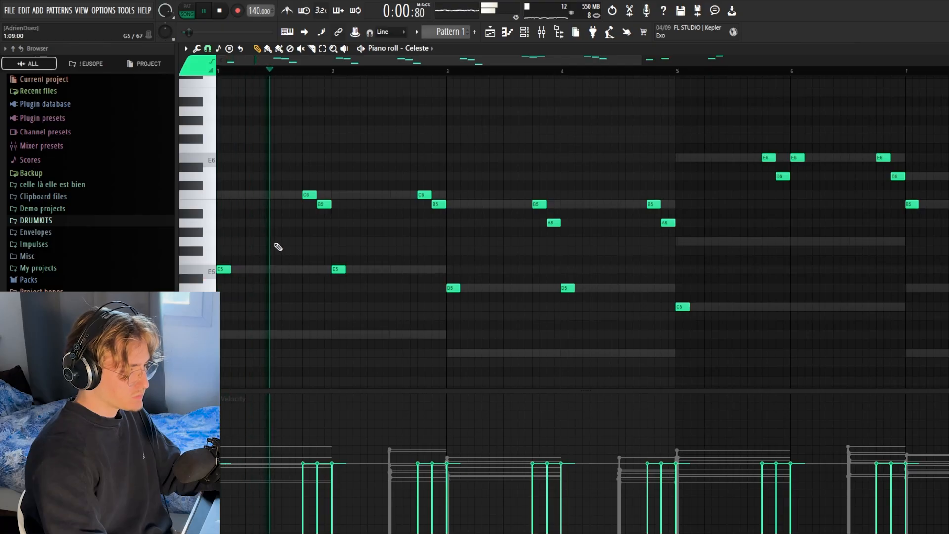
# Step: Add an A5 directly before the C6 in bars 1 and 2 of the Celeste melody
pyautogui.click(292, 241)
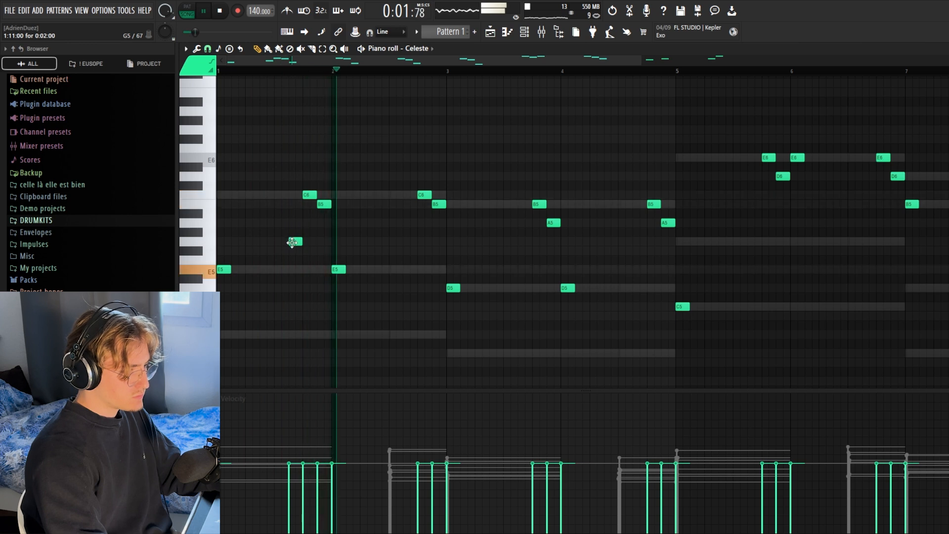
pyautogui.press('space')
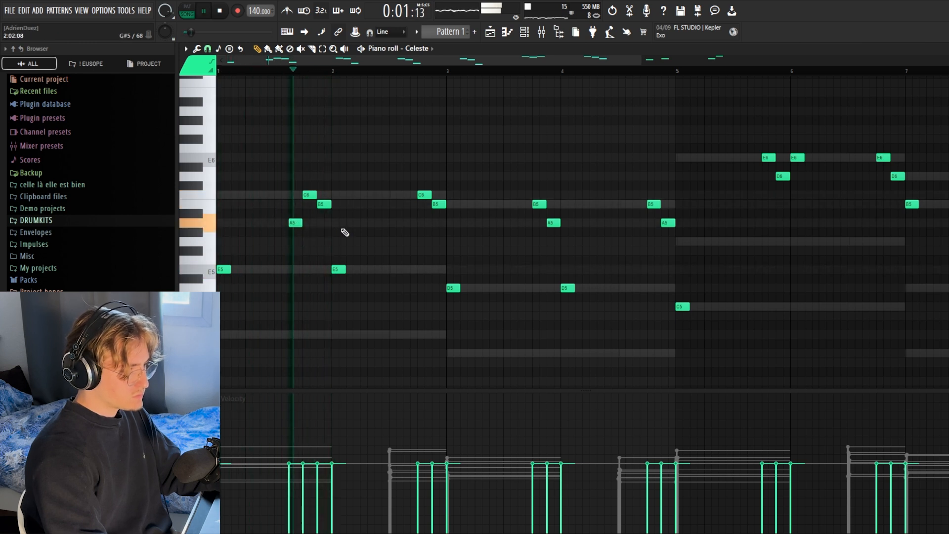
pyautogui.click(406, 223)
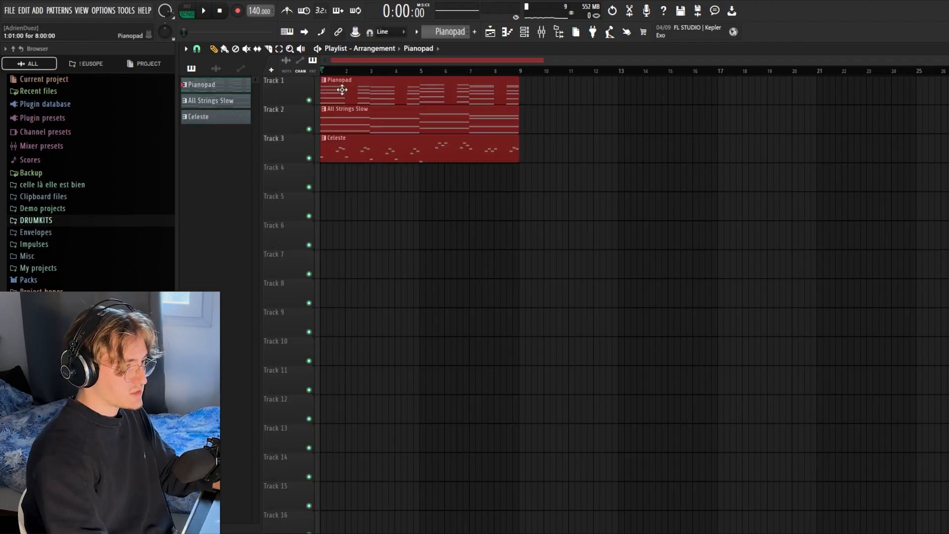
# Step: Clear the melodic clips from the playlist and create a Drums pattern spanning bars 1–8 on Track 1
pyautogui.click(351, 72)
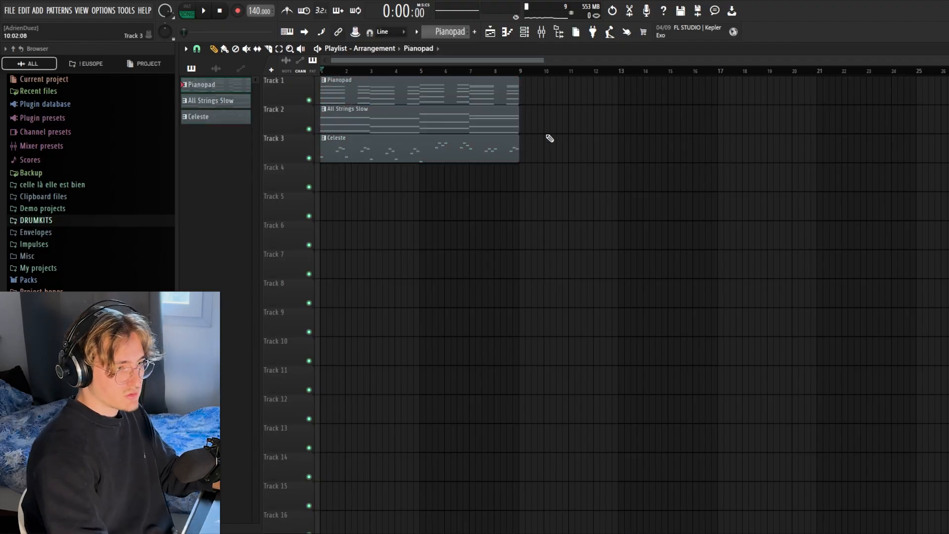
pyautogui.scroll(-2, 605, 87)
pyautogui.click(478, 73)
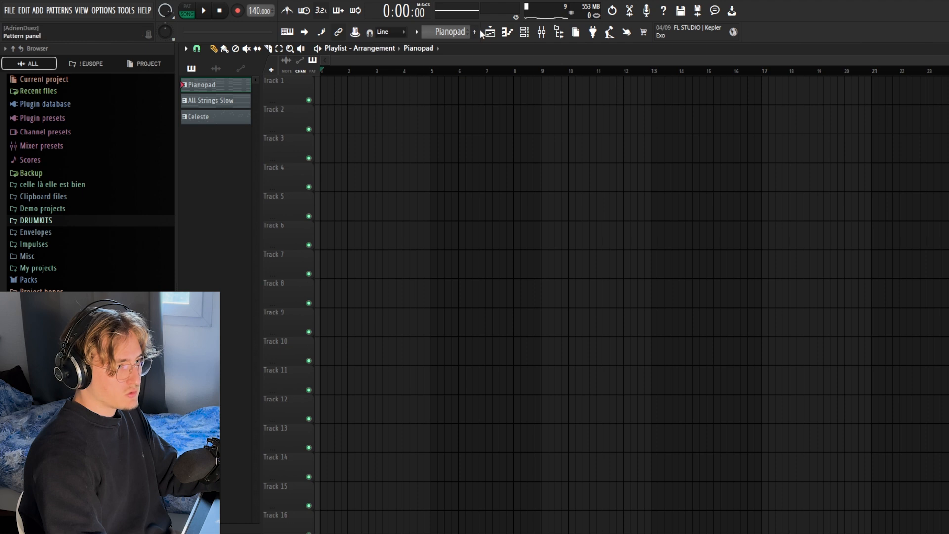
pyautogui.click(477, 34)
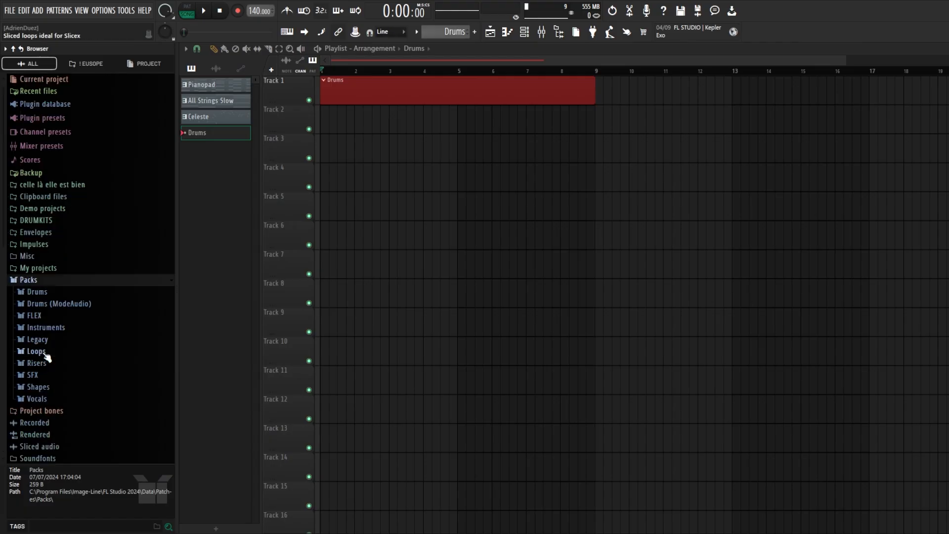
pyautogui.click(49, 293)
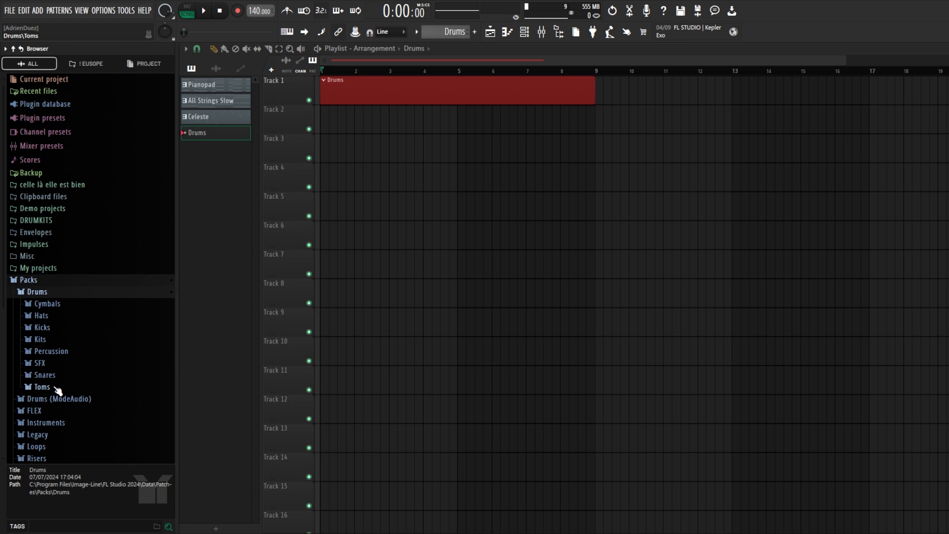
pyautogui.click(54, 319)
pyautogui.click(111, 174)
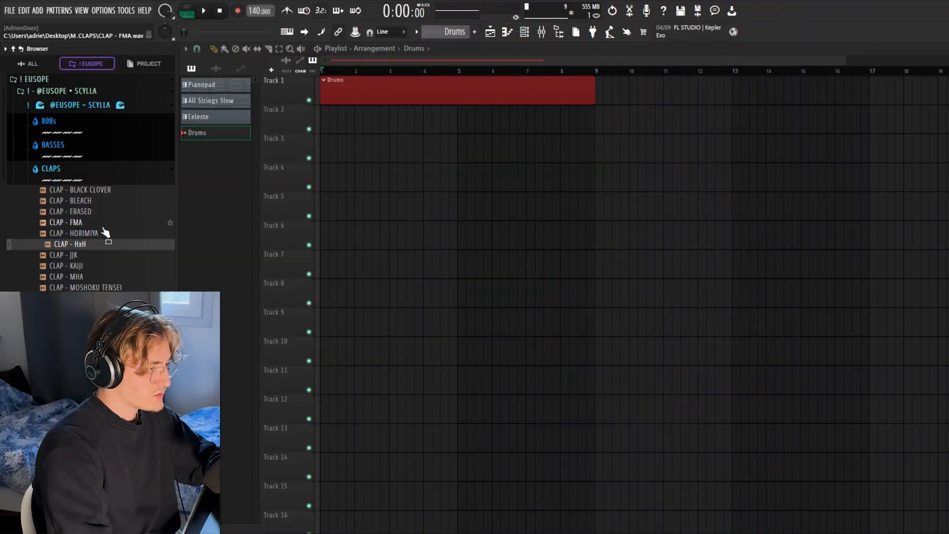
# Step: Add the RIM - RIDICULUCE sample from the kit's SNARES folder as a new channel in the channel rack
pyautogui.click(102, 212)
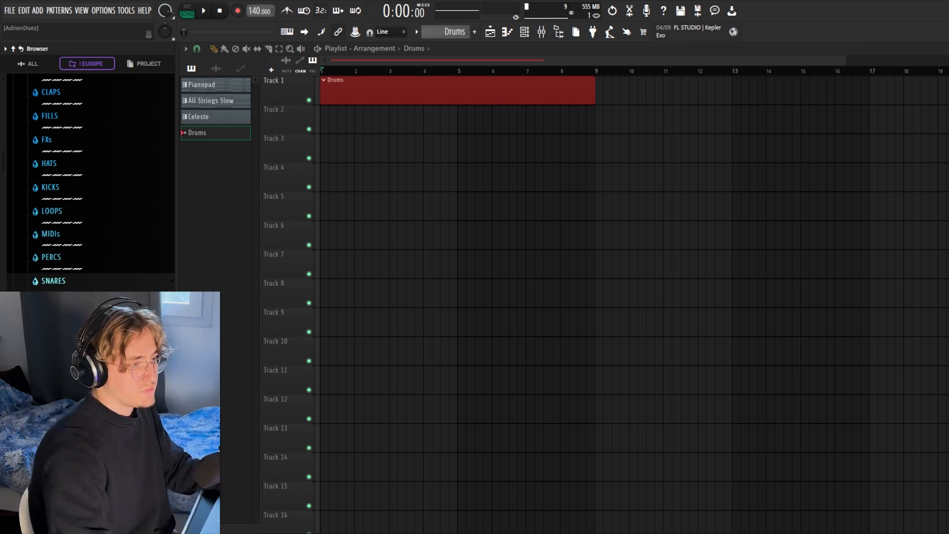
pyautogui.click(536, 28)
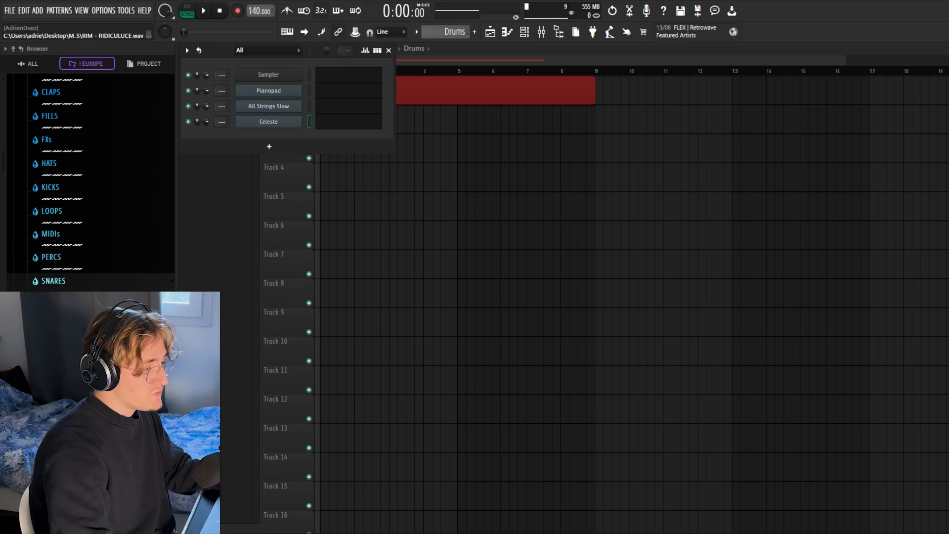
pyautogui.moveTo(317, 141); pyautogui.dragTo(273, 146)
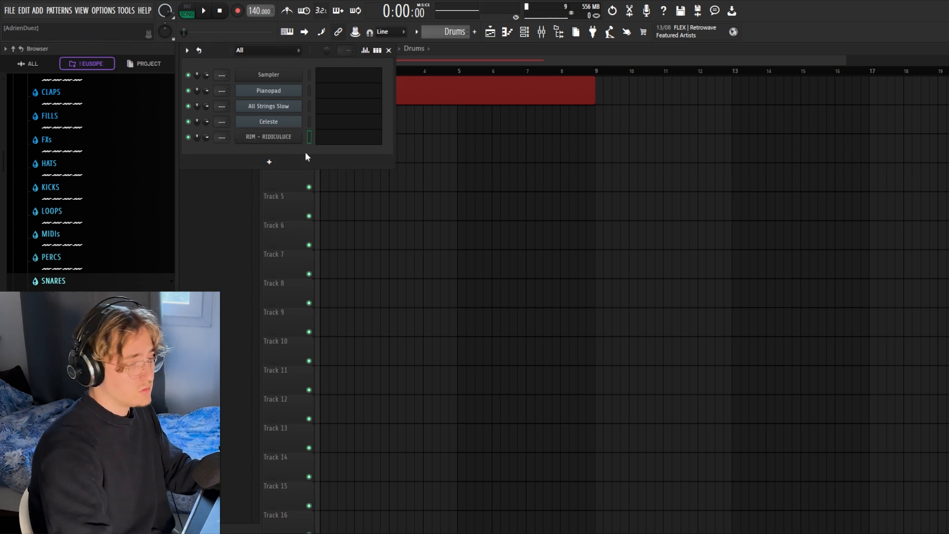
# Step: Place a C5 hit on beat 3 of bar 1 in the RIM - RIDICULUCE piano roll
pyautogui.scroll(-4, 248, 120)
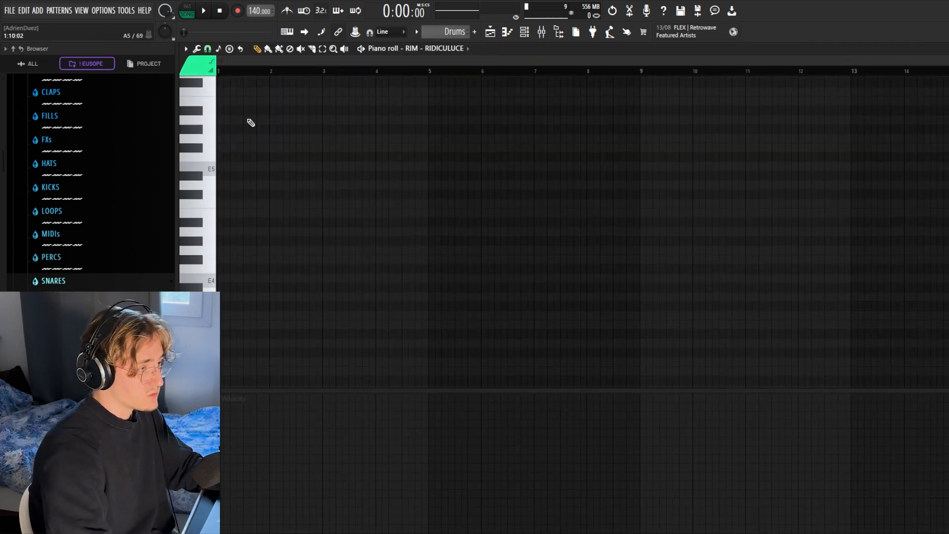
pyautogui.scroll(5, 230, 124)
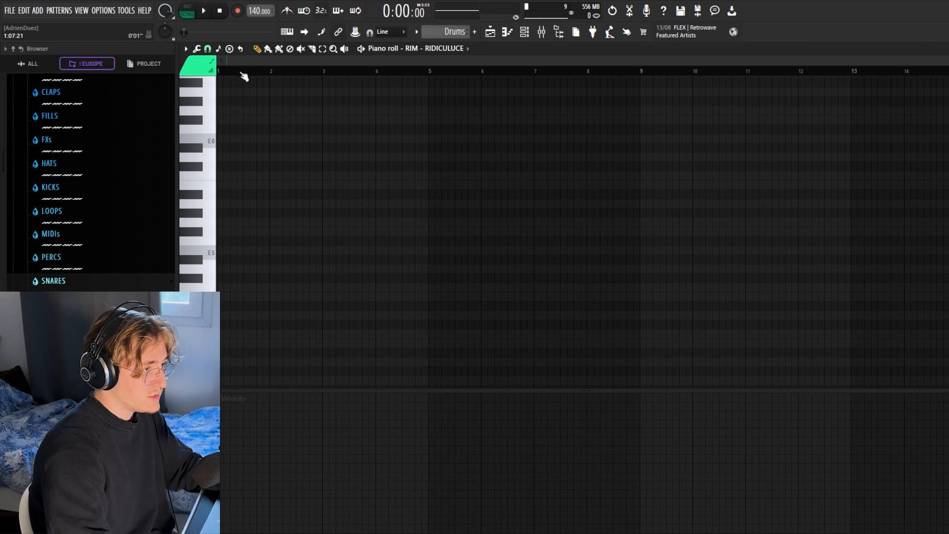
pyautogui.scroll(3, 262, 79)
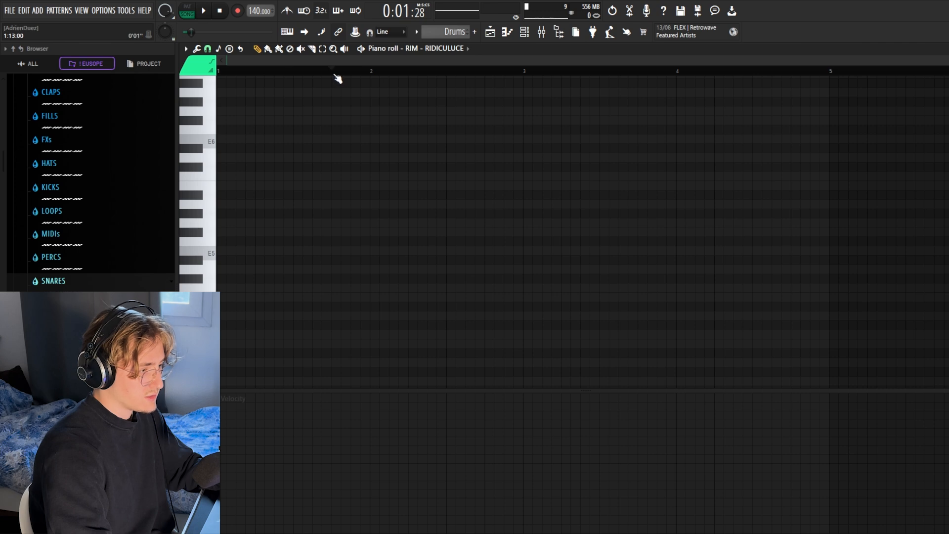
pyautogui.click(297, 288)
pyautogui.press('space')
# Step: Duplicate the one-bar rim pattern from bar 1 through bar 8
pyautogui.moveTo(372, 73); pyautogui.dragTo(218, 72)
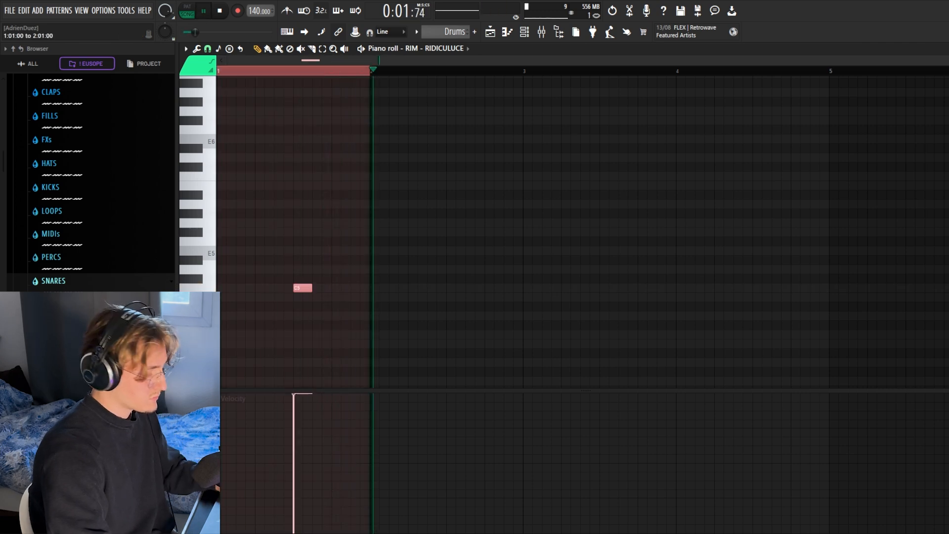
pyautogui.hotkey('ctrl', 'b')
pyautogui.scroll(-1, 496, 72)
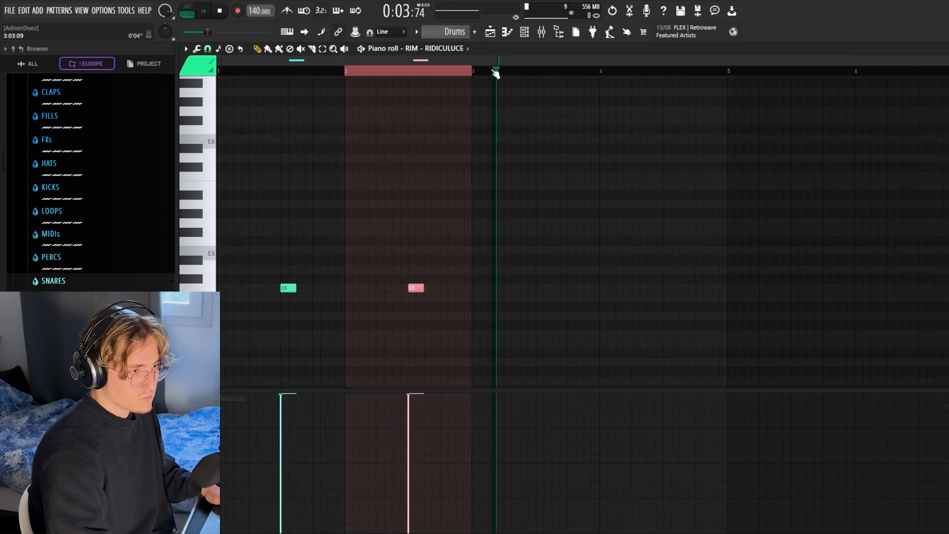
pyautogui.hotkey('ctrl', 'b')
pyautogui.scroll(-1, 496, 72)
pyautogui.hotkey('ctrl', 'b')
pyautogui.hotkey('ctrl', 'b')
pyautogui.hotkey('ctrl', 'b')
pyautogui.hotkey('ctrl', 'b')
pyautogui.hotkey('ctrl', 'b')
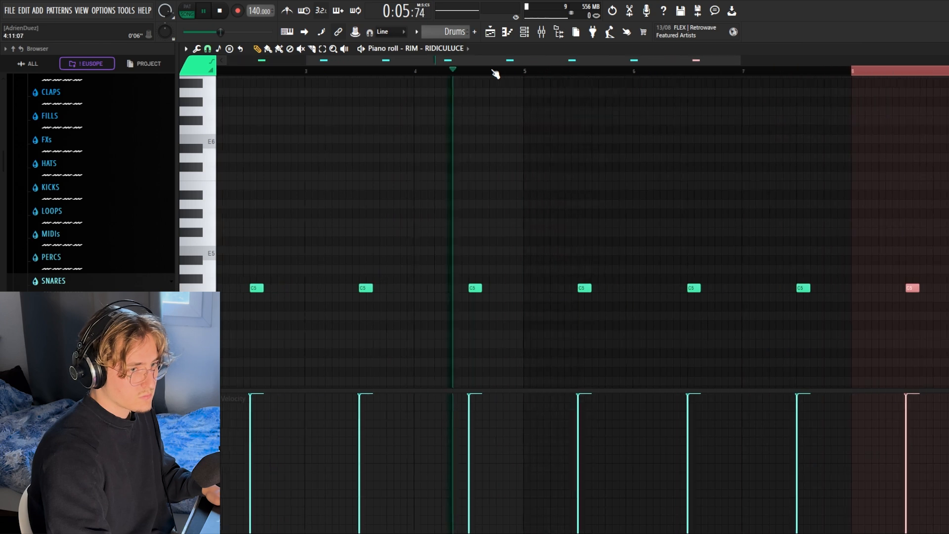
pyautogui.hotkey('ctrl', 'a')
pyautogui.press('space')
# Step: Arrange the Pianopad pattern on Track 1 and the Drums clip on Track 2, both across bars 1–8 of the playlist
pyautogui.click(490, 34)
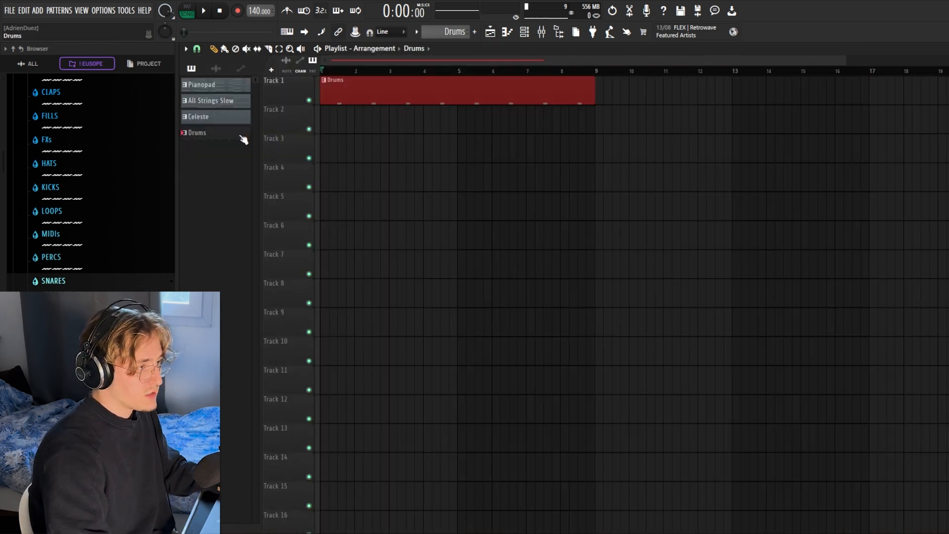
pyautogui.moveTo(227, 86); pyautogui.dragTo(403, 146)
pyautogui.press('space')
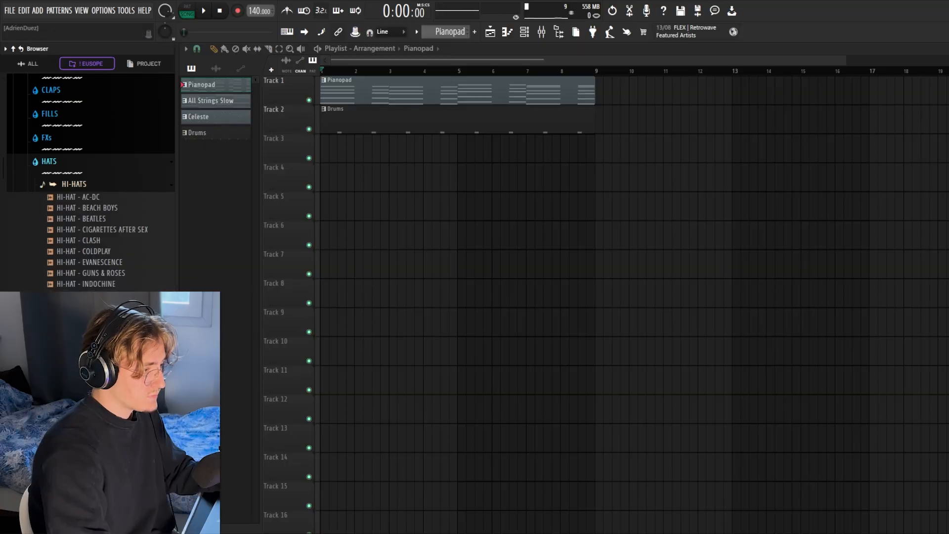
# Step: Fill bar 1 of the Drums pattern with eighth-note C5 hits on HI-HAT - KYGO, lowering every second hit's velocity to about 51%
pyautogui.scroll(3, 446, 32)
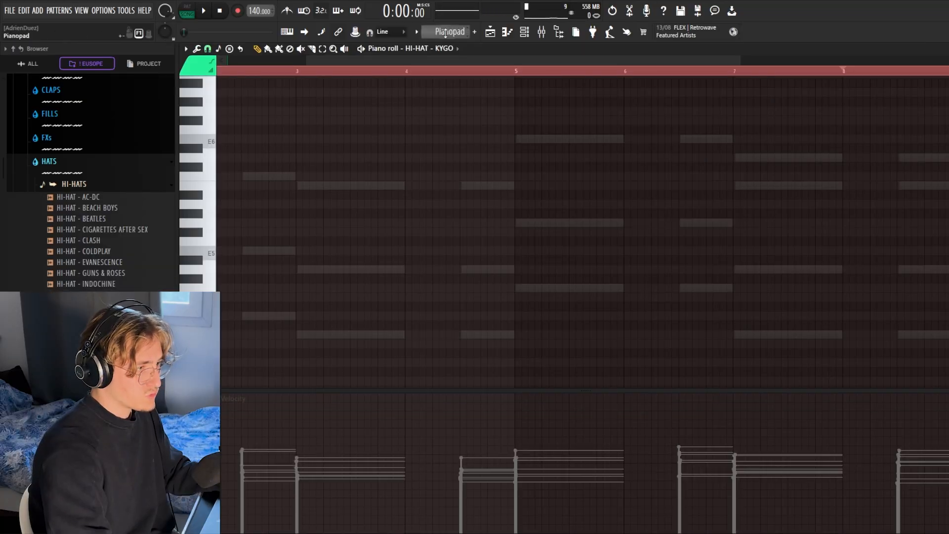
pyautogui.scroll(-4, 445, 33)
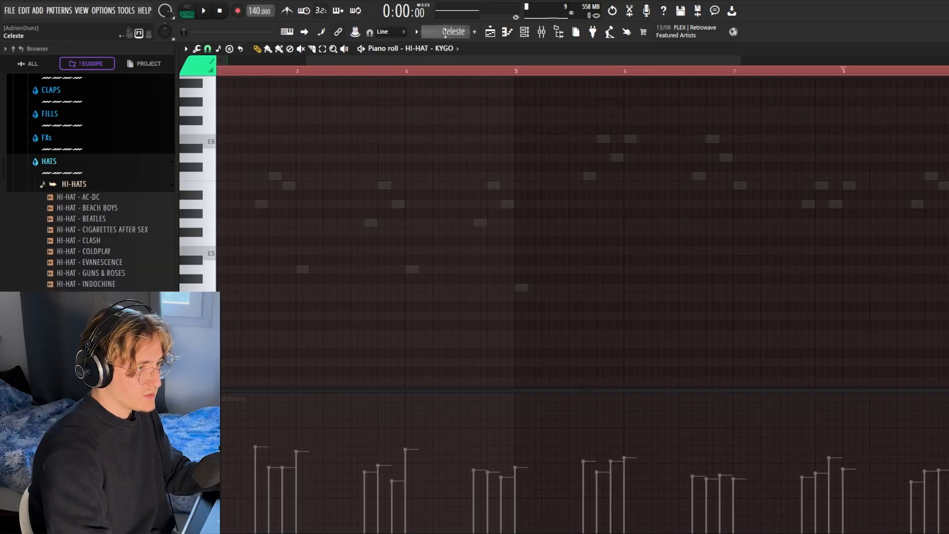
pyautogui.scroll(4, 445, 33)
pyautogui.moveTo(230, 73); pyautogui.dragTo(103, 110)
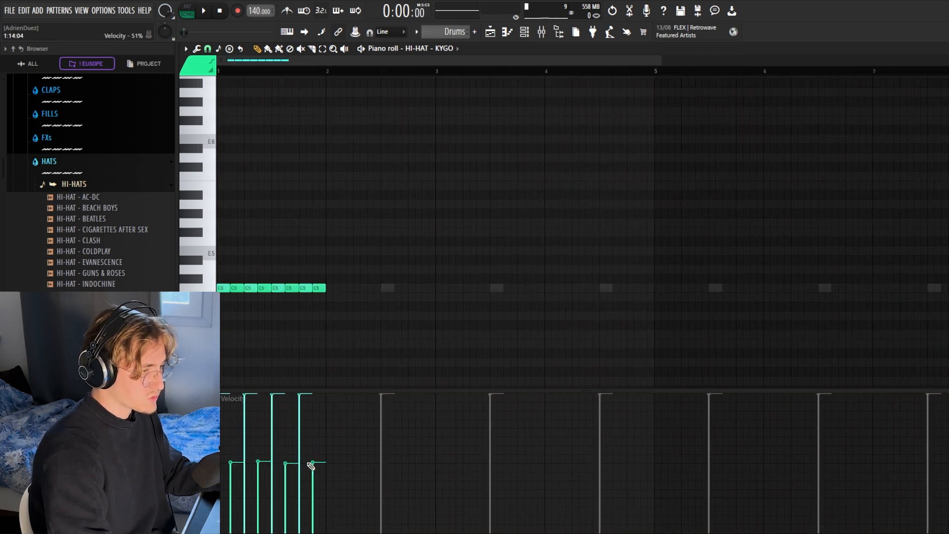
# Step: Duplicate bar 1's eight hi-hat notes through bar 8
pyautogui.hotkey('ctrl', 'b')
pyautogui.hotkey('ctrl', 'b')
pyautogui.hotkey('ctrl', 'b')
pyautogui.hotkey('ctrl', 'b')
pyautogui.hotkey('ctrl', 'b')
pyautogui.hotkey('ctrl', 'b')
pyautogui.hotkey('ctrl', 'b')
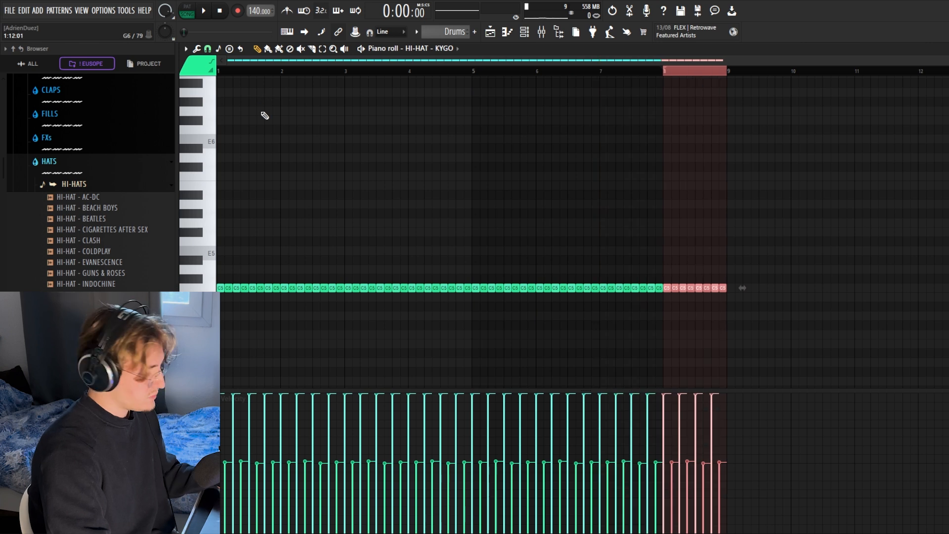
pyautogui.hotkey('ctrl', 'd')
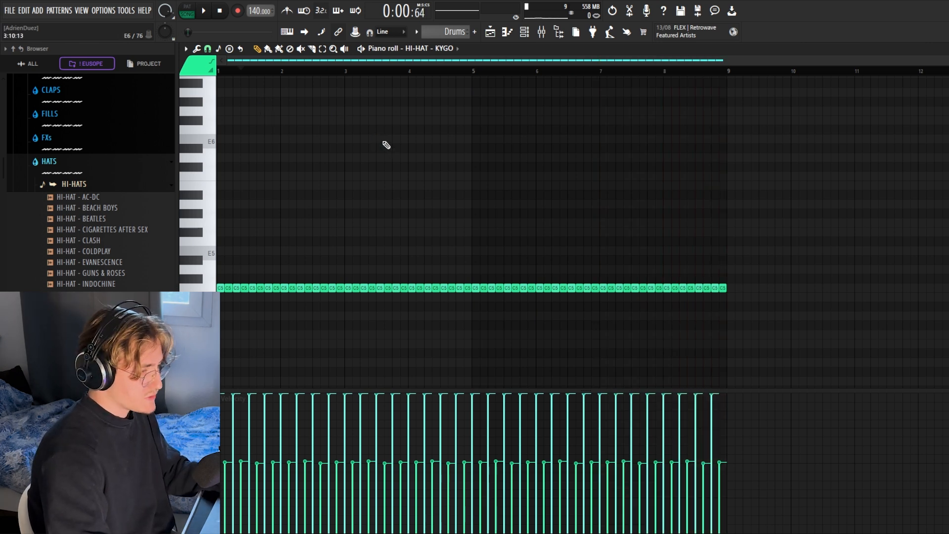
# Step: Lower the velocity of all hi-hat notes together, preserving the alternating accents
pyautogui.hotkey('ctrl', 'a')
pyautogui.press('space')
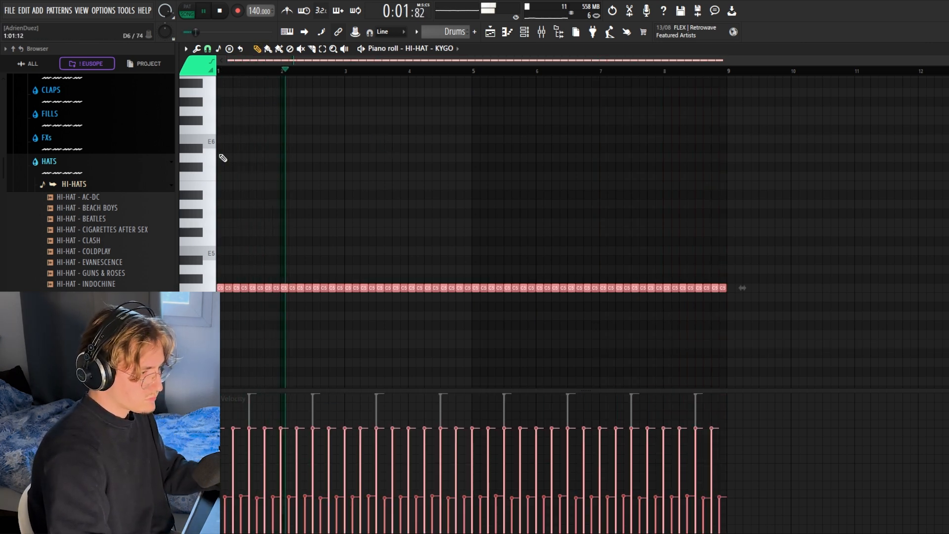
pyautogui.press('space')
pyautogui.scroll(1, 248, 75)
pyautogui.hotkey('ctrl', 'd')
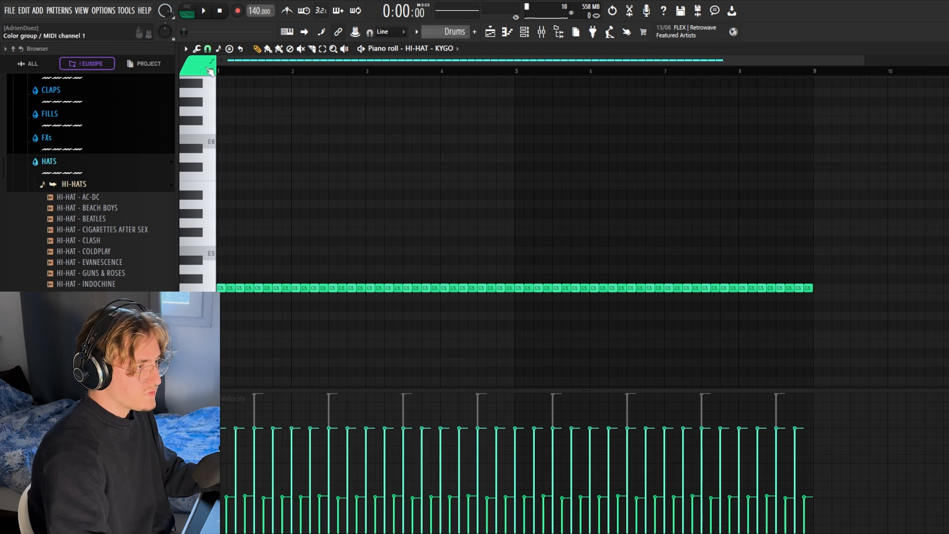
# Step: Chop the hi-hat on beat 3 of bar 1 into four short hits with rising velocities
pyautogui.scroll(3, 229, 72)
pyautogui.scroll(-1, 392, 167)
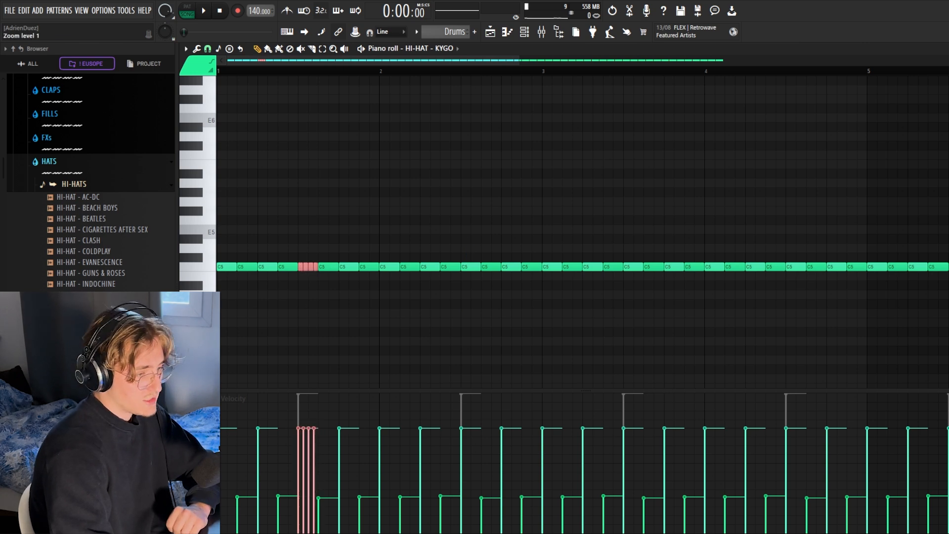
pyautogui.press('space')
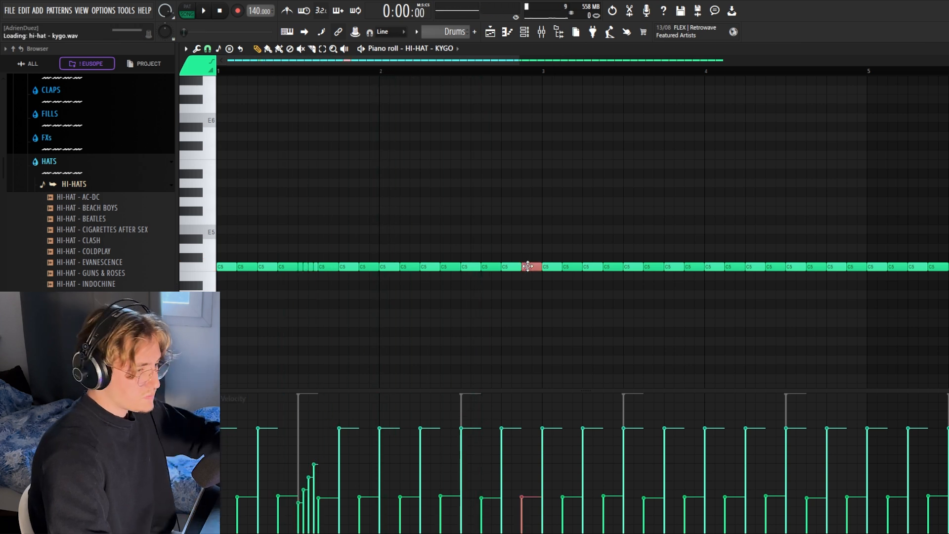
# Step: Chop the last hi-hat of bar 2 into two hits and the second hi-hat of bar 3 into eight
pyautogui.hotkey('ctrl', 'z')
pyautogui.hotkey('ctrl', 'z')
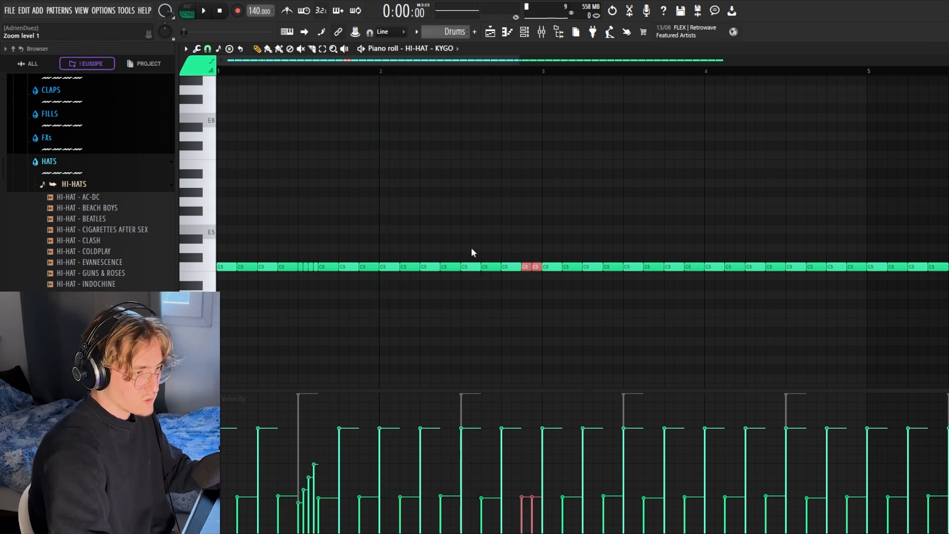
pyautogui.hotkey('ctrl', 'u')
pyautogui.hotkey('ctrl', 'u')
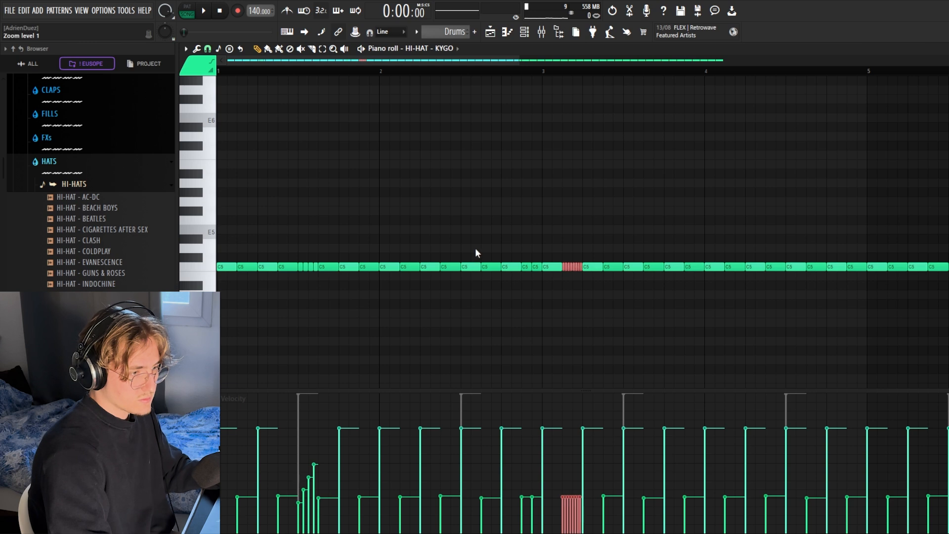
# Step: Give the bar 3 hi-hat roll rising velocities and transpose all three chopped groups down to A4
pyautogui.moveTo(524, 254); pyautogui.dragTo(527, 267)
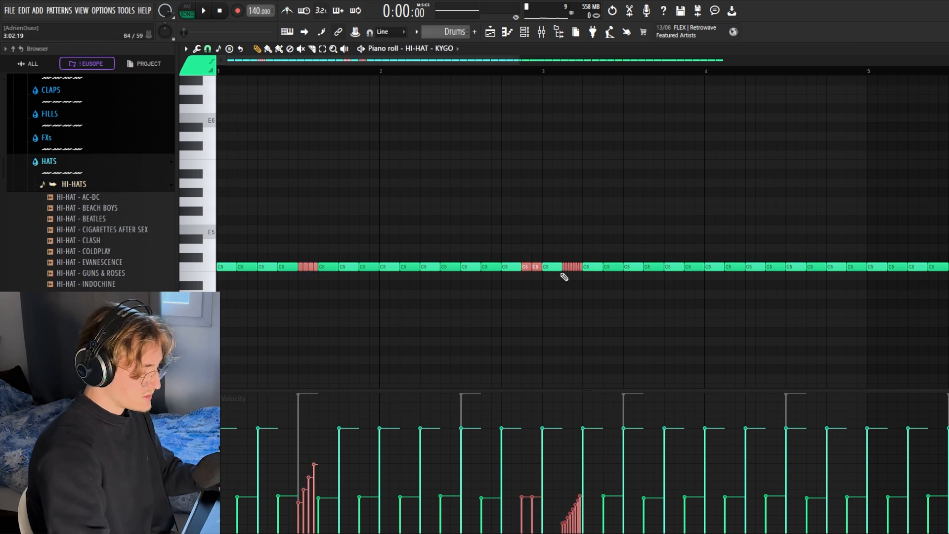
pyautogui.hotkey('ctrl', 'Down')
pyautogui.hotkey('ctrl', 'Down')
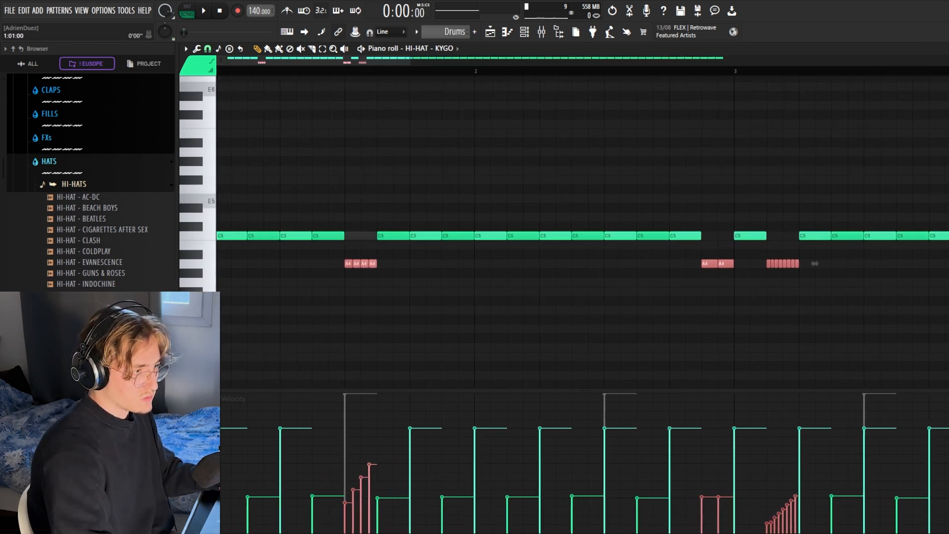
# Step: Delete individual C5 hi-hats in bars 1, 2 and 4 to leave gaps, and repeat the four-bar pattern in bars 5–8
pyautogui.press('space')
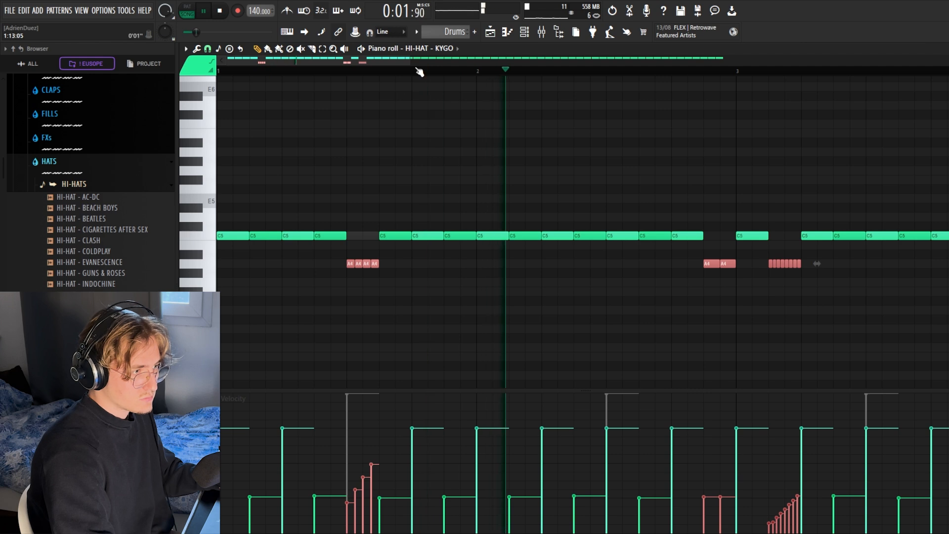
pyautogui.scroll(-3, 420, 71)
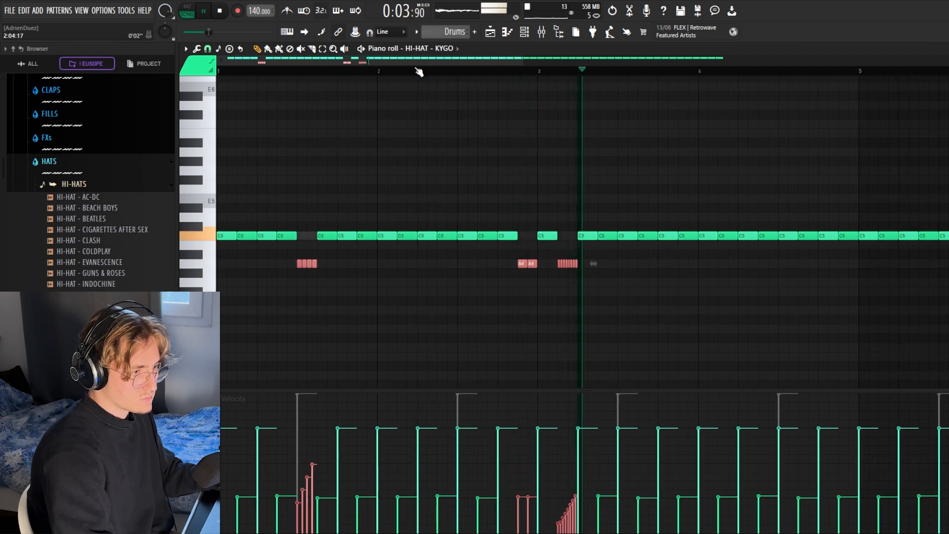
pyautogui.scroll(-2, 419, 71)
pyautogui.click(582, 236)
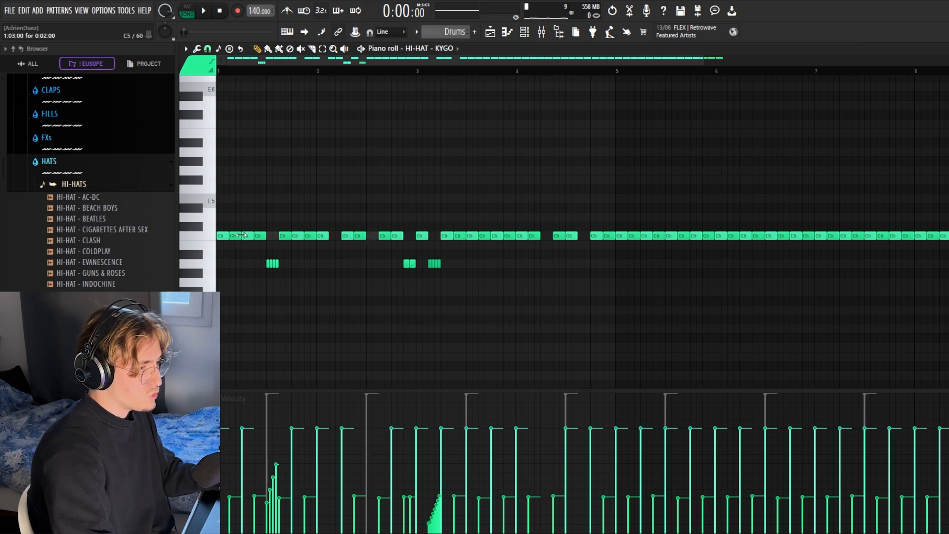
pyautogui.moveTo(748, 71); pyautogui.dragTo(140, 85)
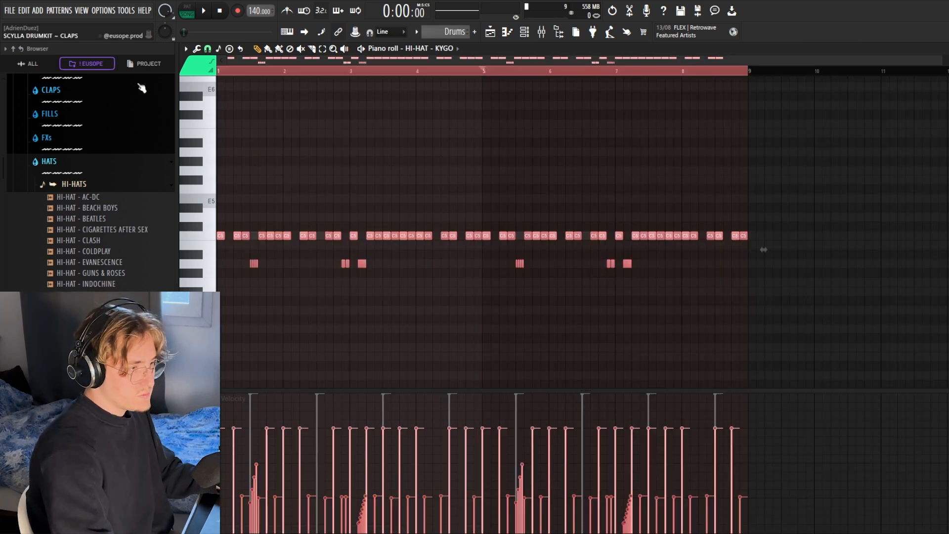
pyautogui.click(235, 69)
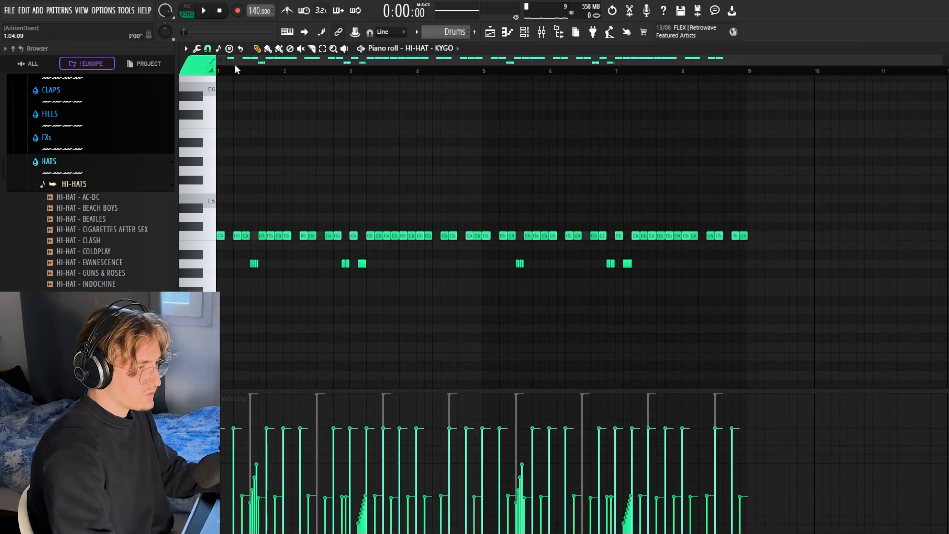
# Step: Add OPEN-HAT - IMAGINE DRAGON with reduced-velocity C5 hits on beat 4 of bars 1 and 5 and beat 2 of bars 3 and 7
pyautogui.click(79, 185)
pyautogui.click(86, 202)
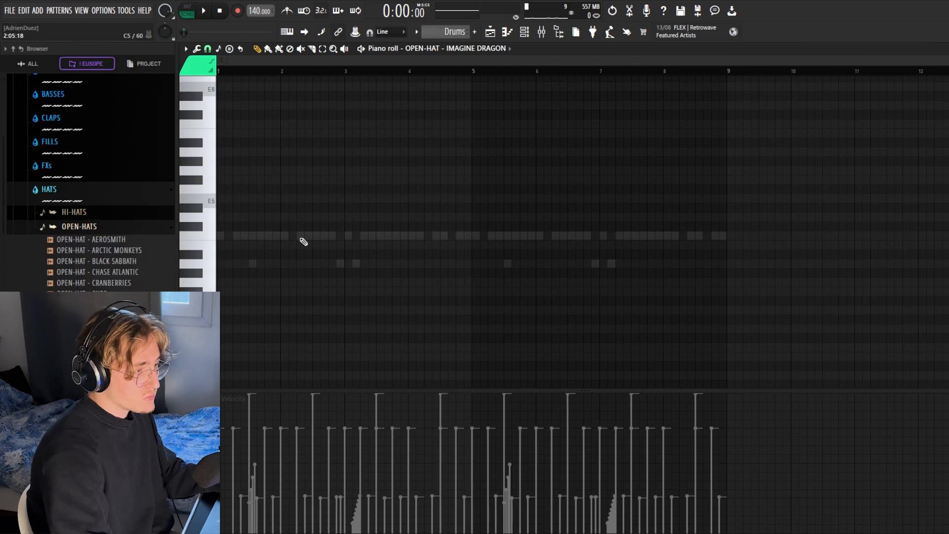
pyautogui.scroll(2, 231, 76)
pyautogui.scroll(-2, 233, 76)
pyautogui.scroll(2, 249, 102)
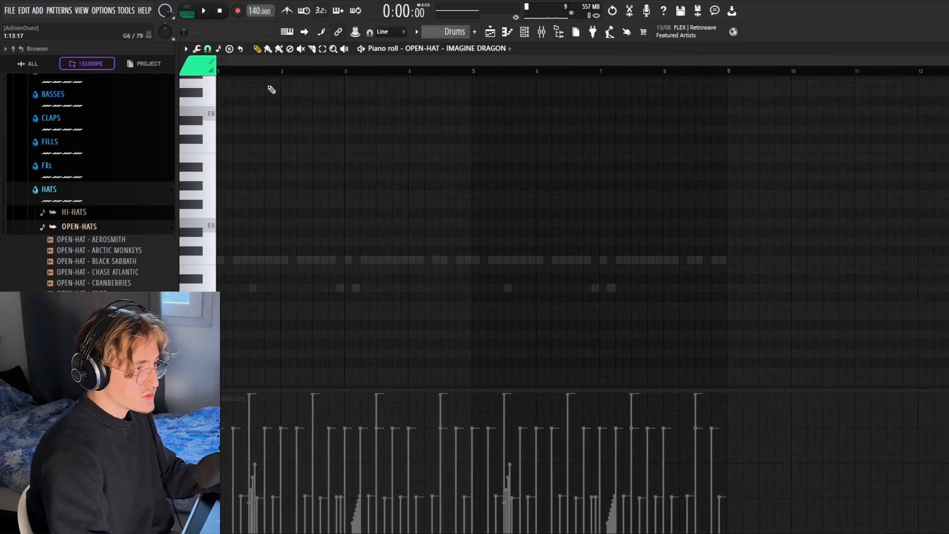
pyautogui.scroll(2, 234, 75)
pyautogui.scroll(1, 240, 81)
pyautogui.scroll(3, 489, 194)
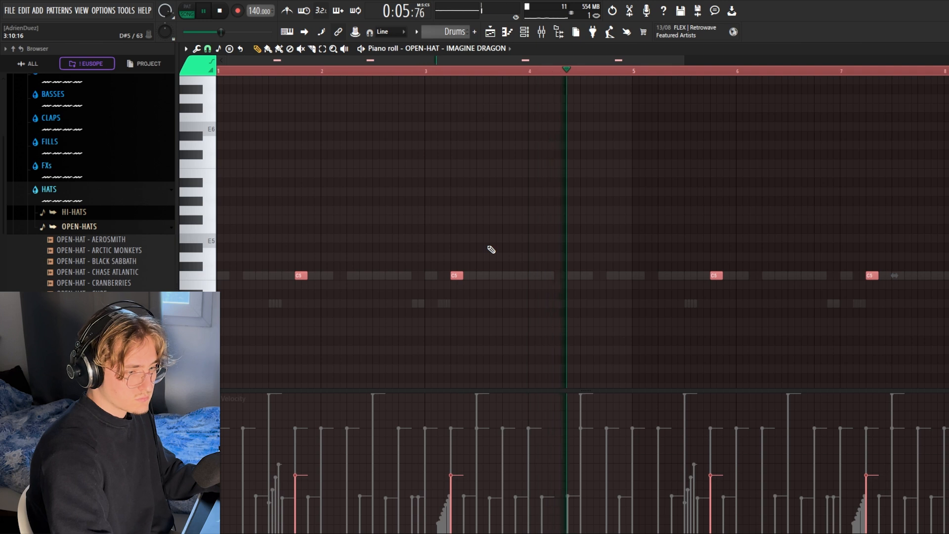
# Step: Add PERC - ALLEGRO from the PERCS folder and place C5 hits in bars 1, 3, 4, 5, 7 and 8
pyautogui.scroll(-4, 634, 77)
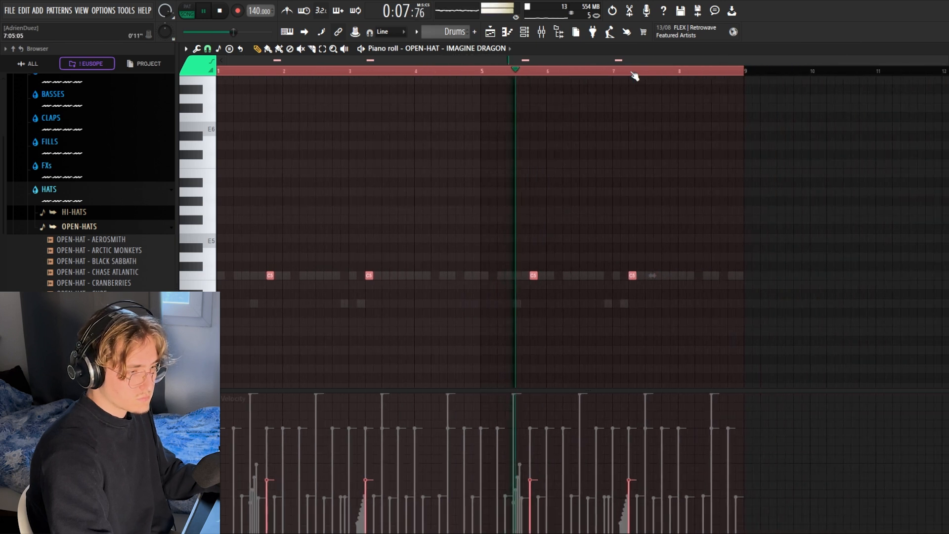
pyautogui.scroll(4, 635, 76)
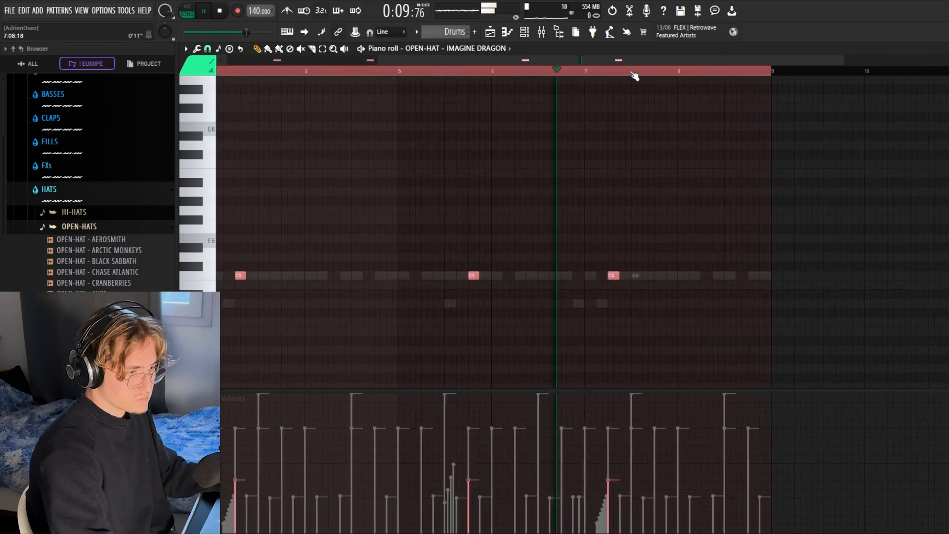
pyautogui.scroll(-5, 635, 77)
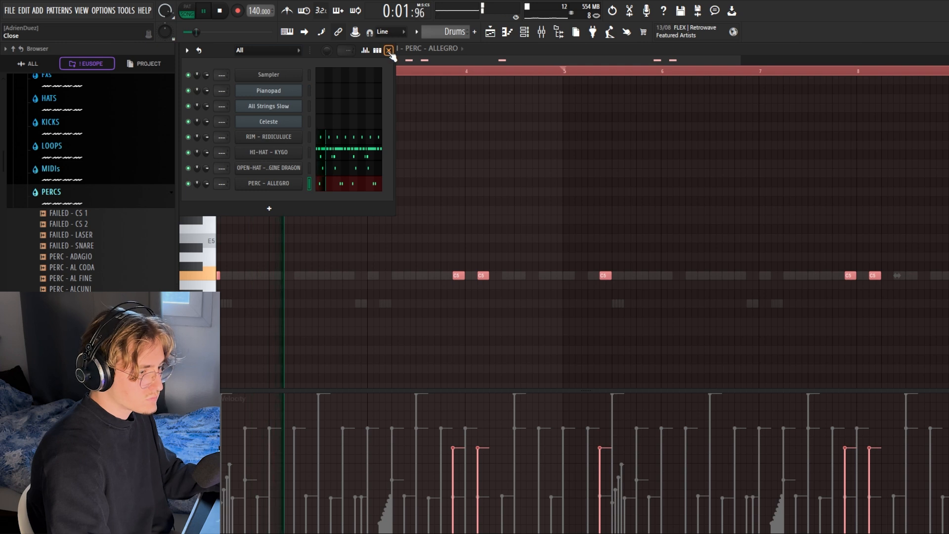
# Step: Pan the two PERC - ALLEGRO hits around the start of bar 4 to opposite sides and play the result
pyautogui.click(388, 50)
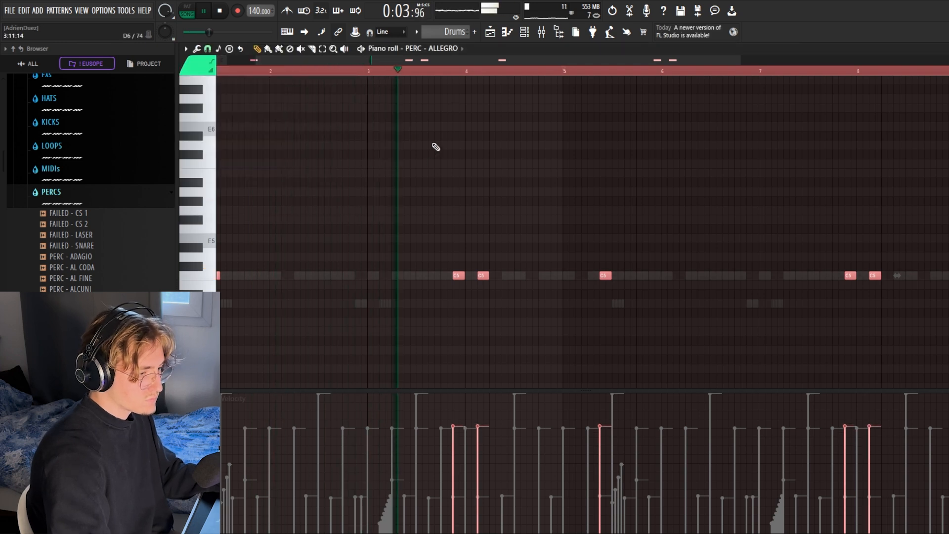
pyautogui.scroll(-2, 504, 74)
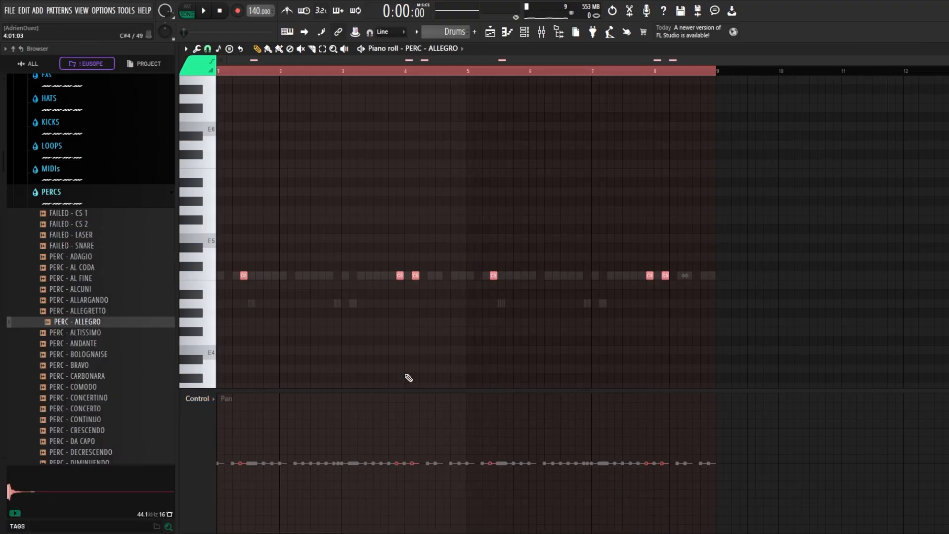
pyautogui.click(397, 432)
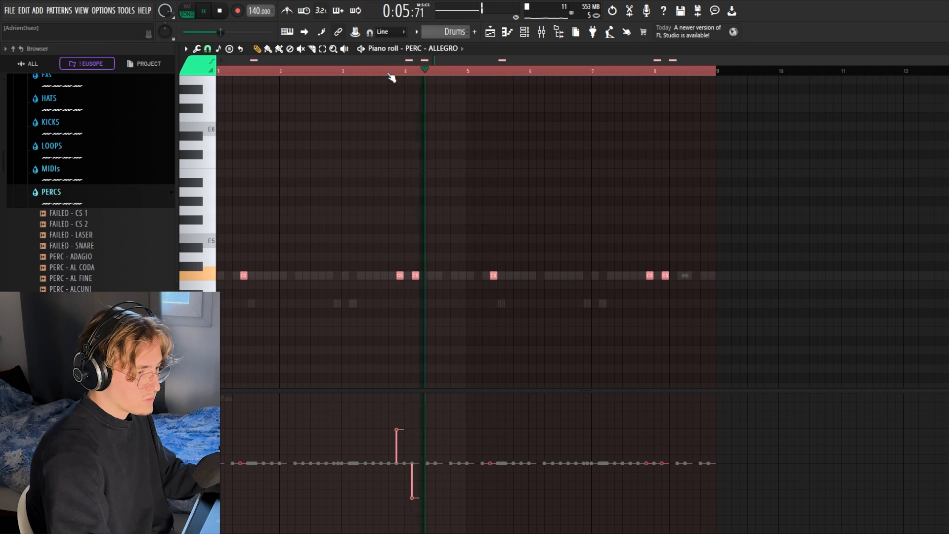
pyautogui.press('space')
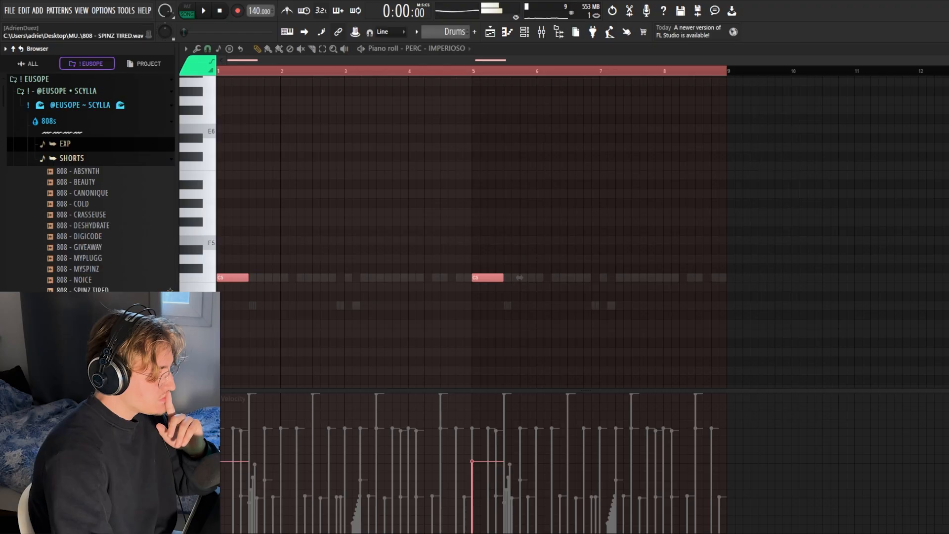
# Step: Add 808 - SPINZ TIRED from the 808s SHORTS folder as a new channel
pyautogui.moveTo(88, 291); pyautogui.dragTo(283, 216)
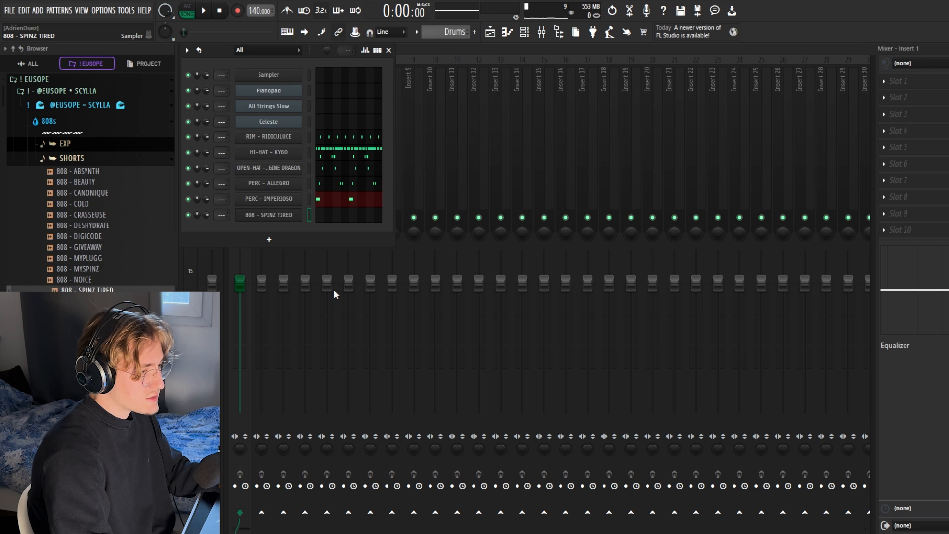
pyautogui.press('F7')
pyautogui.press('F6')
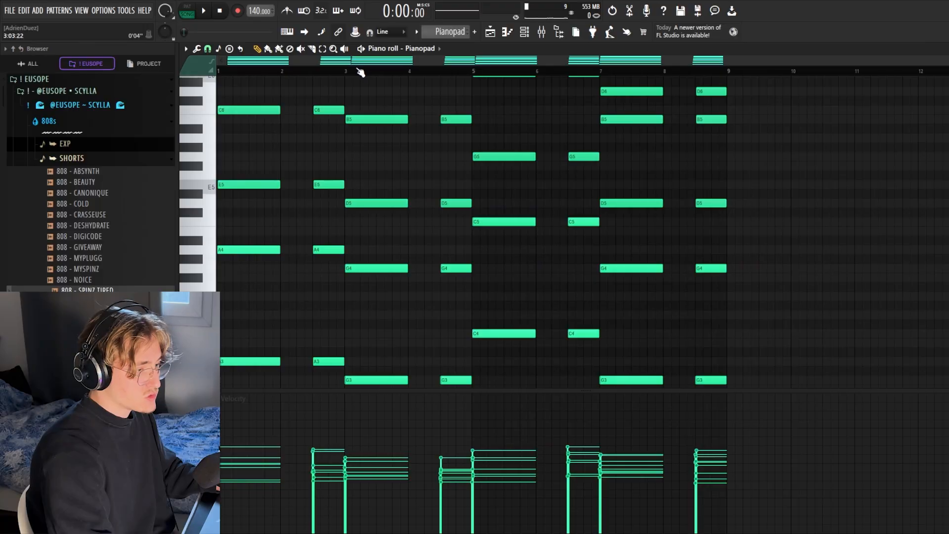
# Step: Copy the lowest A2, G2 and C3 notes of the Pianopad chords across all eight bars
pyautogui.scroll(-4, 349, 237)
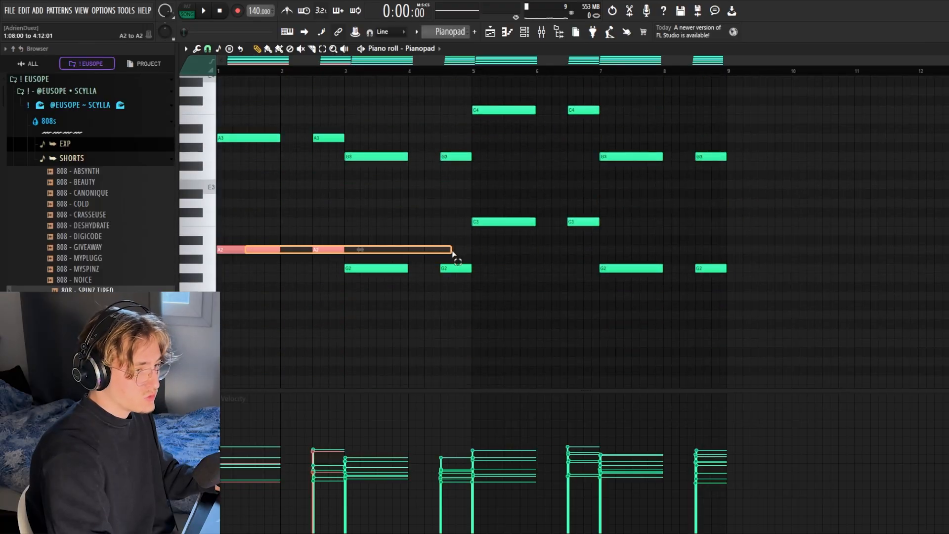
pyautogui.moveTo(452, 254); pyautogui.dragTo(512, 276)
pyautogui.moveTo(514, 222); pyautogui.dragTo(730, 275)
pyautogui.click(490, 33)
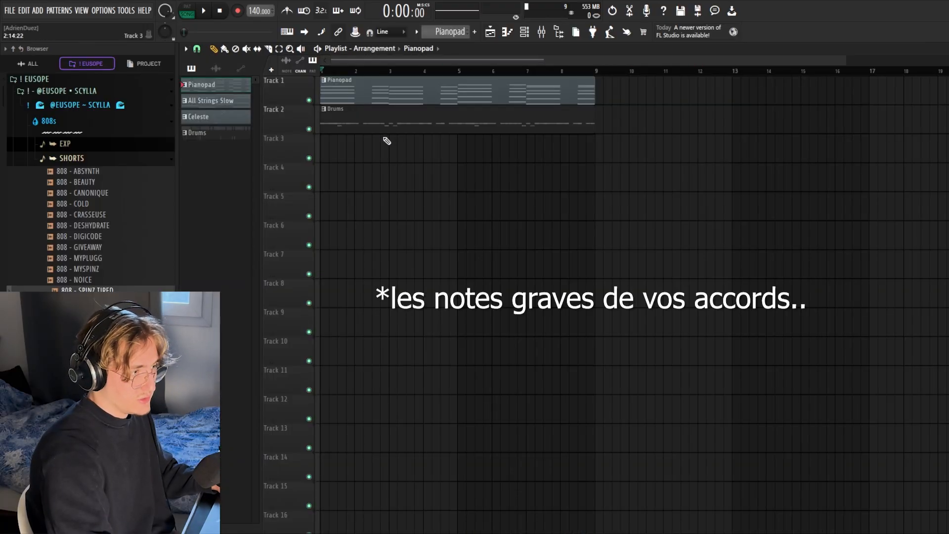
# Step: Paste the bass notes into 808 - SPINZ TIRED in the Drums pattern and raise them three octaves to A5, G5 and C6
pyautogui.doubleClick(351, 88)
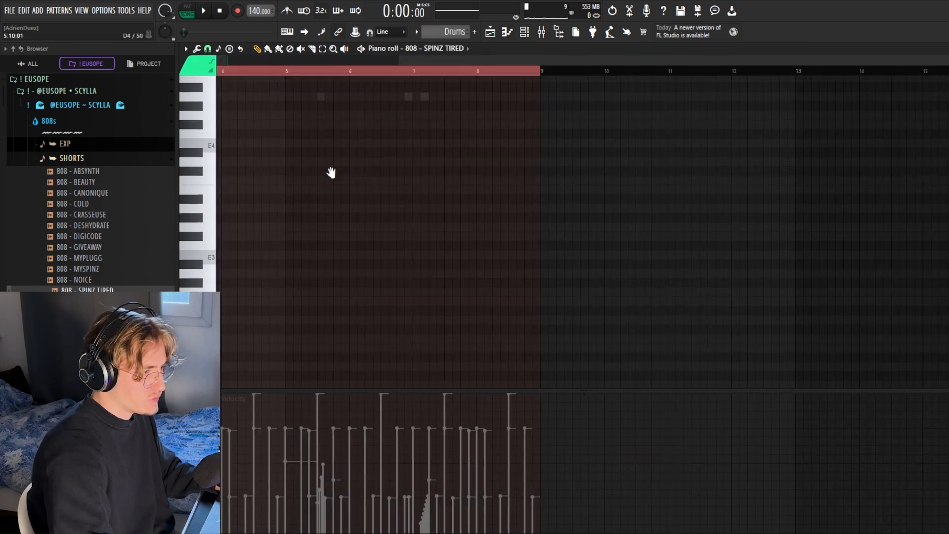
pyautogui.moveTo(331, 174); pyautogui.dragTo(391, 209)
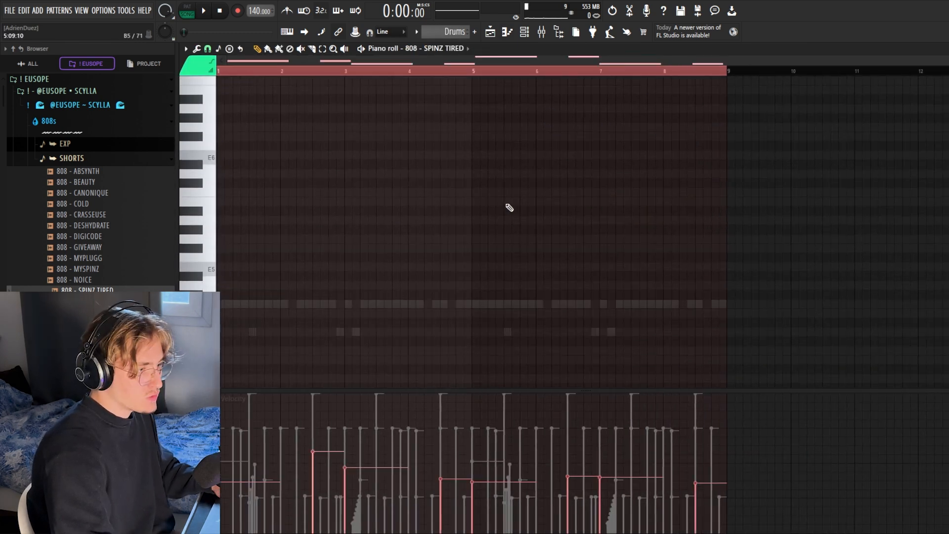
pyautogui.scroll(-5, 505, 208)
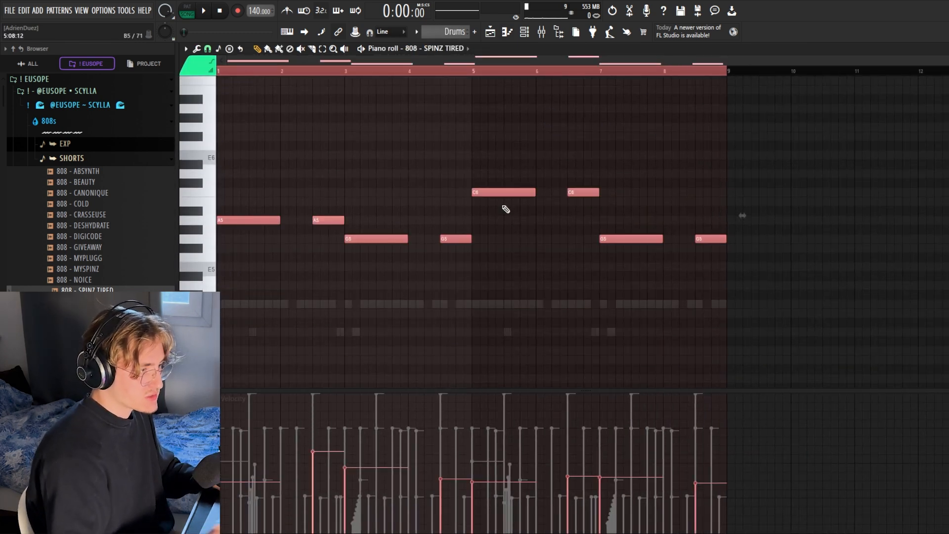
# Step: Try the first 808 note one octave lower at A4, and return it to A5
pyautogui.click(225, 74)
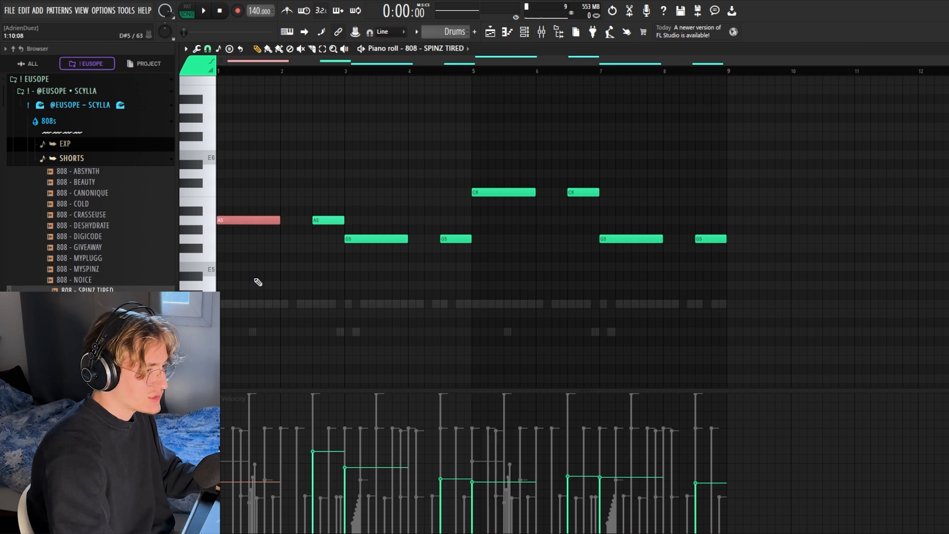
pyautogui.hotkey('ctrl', 'Down')
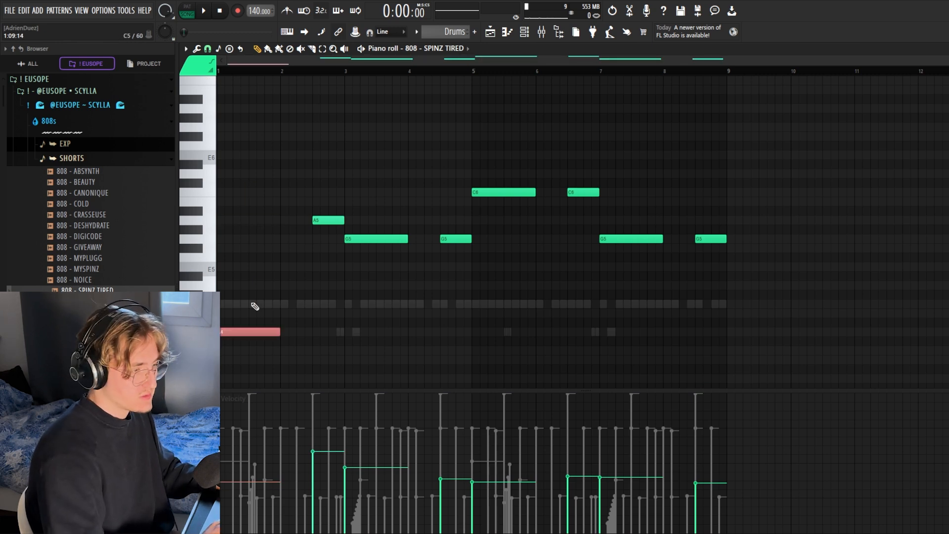
pyautogui.hotkey('ctrl', 'Up')
# Step: Raise the velocity of all 808 - SPINZ TIRED notes to the maximum
pyautogui.hotkey('ctrl', 'a')
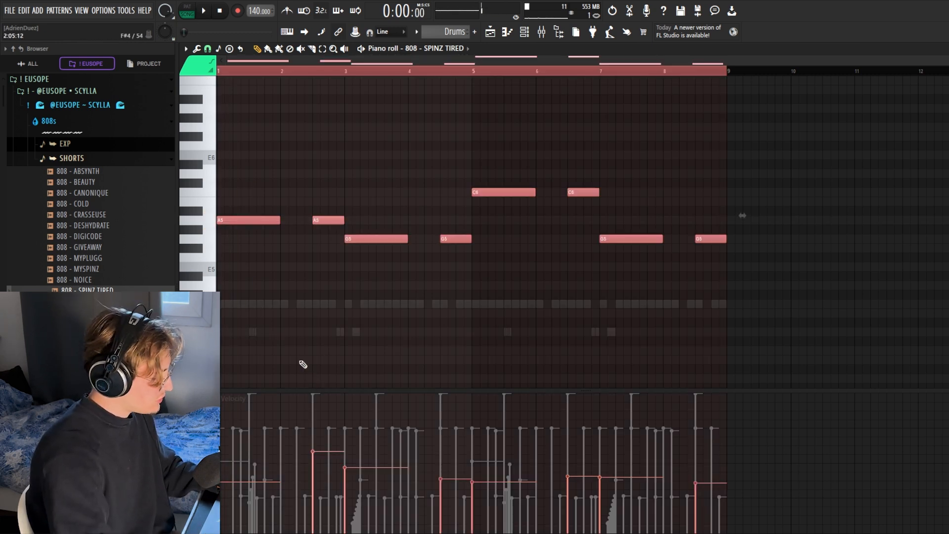
pyautogui.scroll(10, 236, 275)
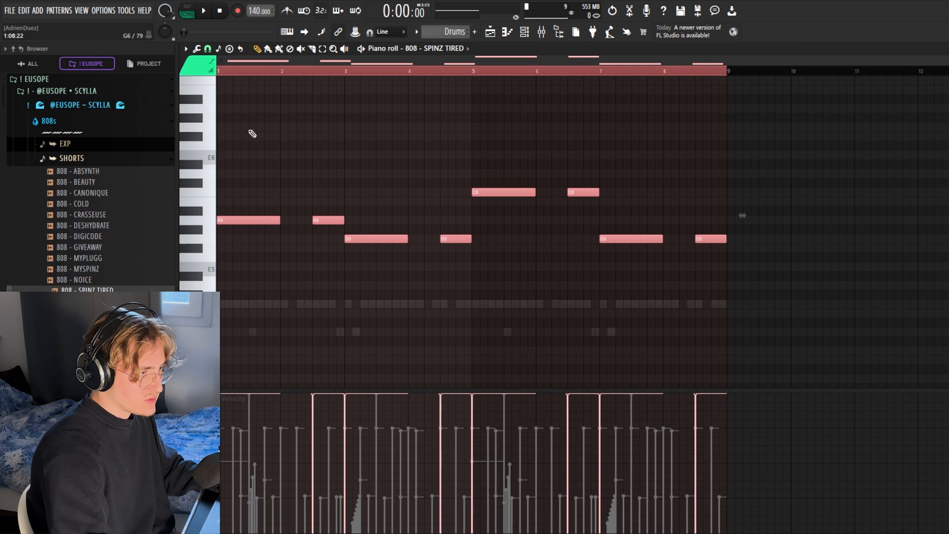
pyautogui.click(241, 79)
# Step: Shorten the 808 notes in bars 1–7 and add repeated hits in bars 1, 3 and 5
pyautogui.rightClick(265, 98)
pyautogui.press('space')
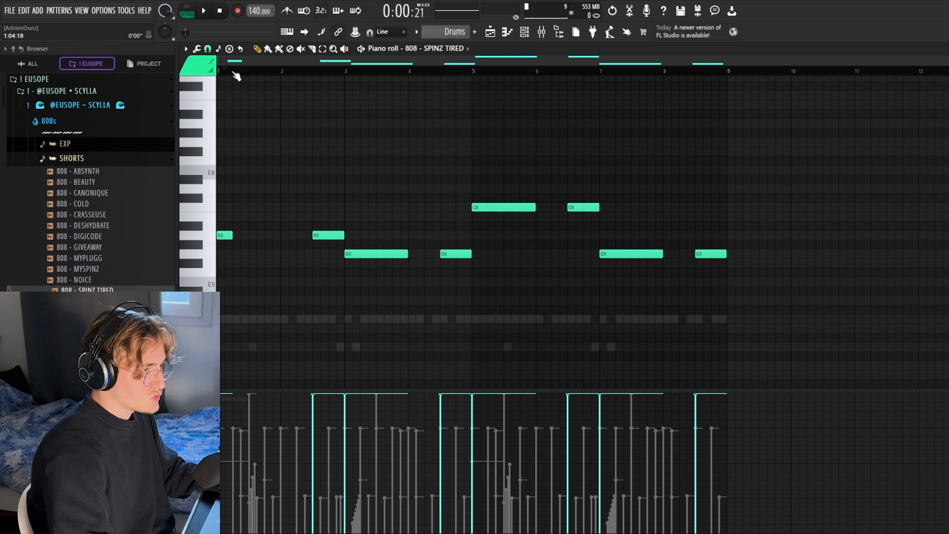
pyautogui.scroll(4, 364, 270)
pyautogui.scroll(1, 252, 275)
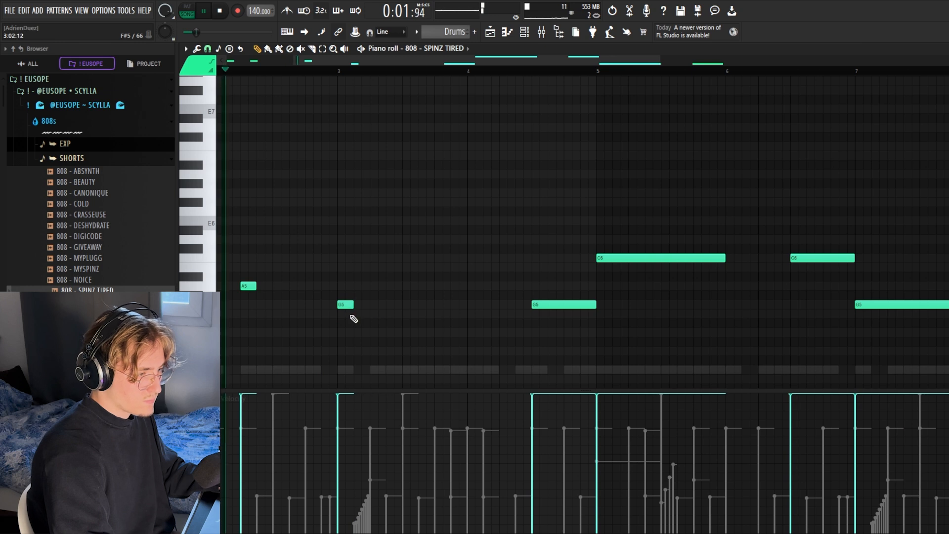
pyautogui.moveTo(351, 315); pyautogui.dragTo(464, 297)
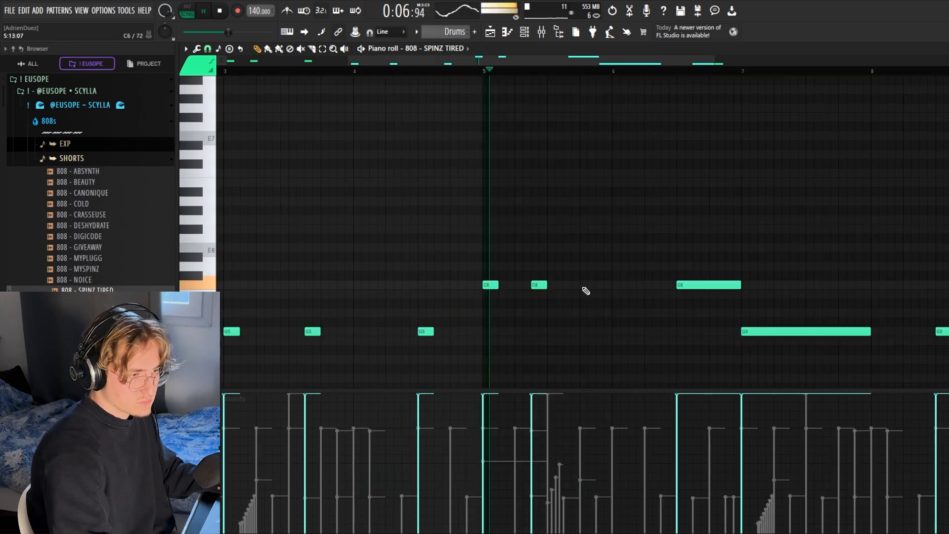
pyautogui.click(583, 284)
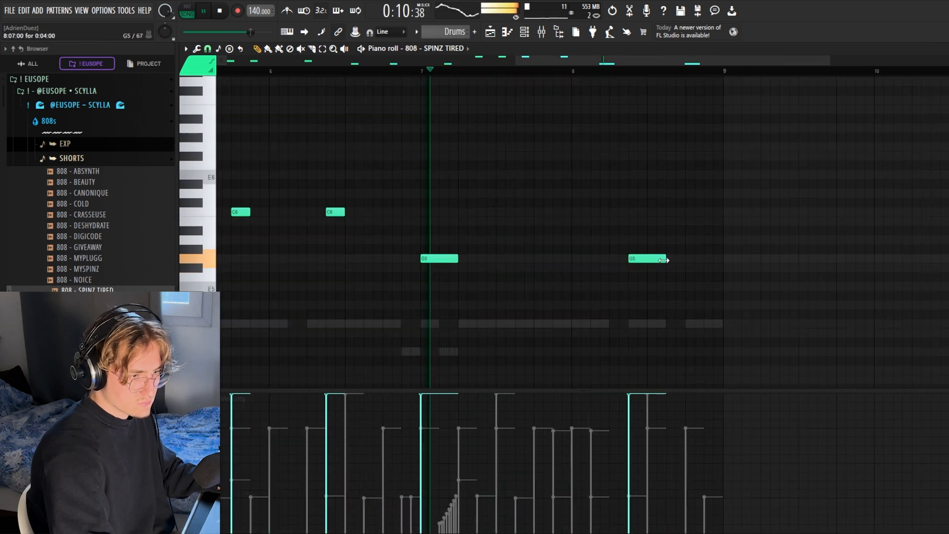
# Step: Shorten the bar 8 G5 808 note to two steps and add two more G5 hits in that bar
pyautogui.moveTo(664, 260); pyautogui.dragTo(647, 260)
pyautogui.click(653, 258)
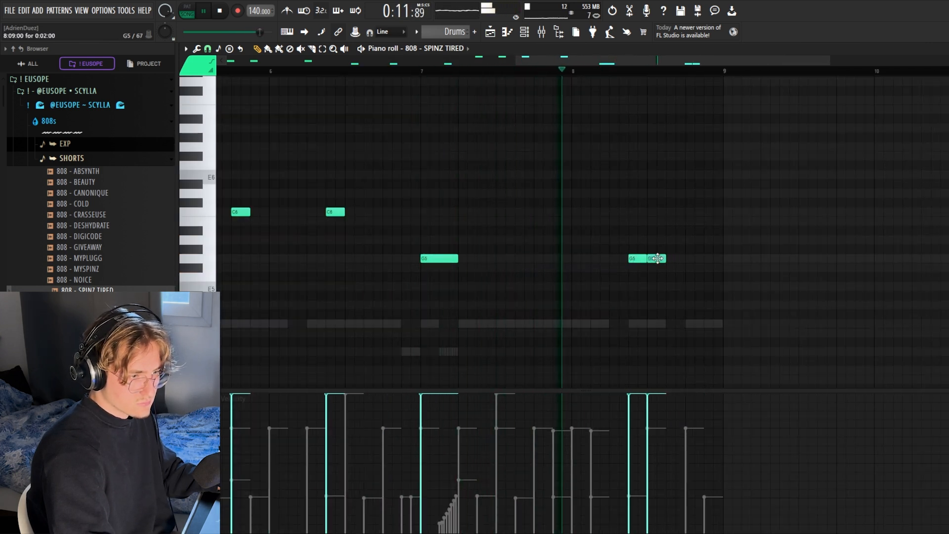
pyautogui.click(685, 259)
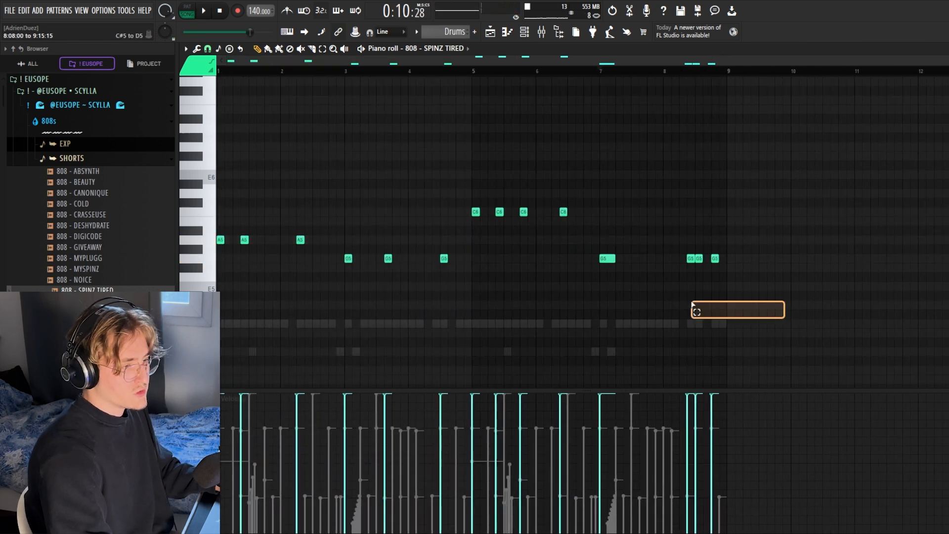
pyautogui.moveTo(692, 303); pyautogui.dragTo(218, 115)
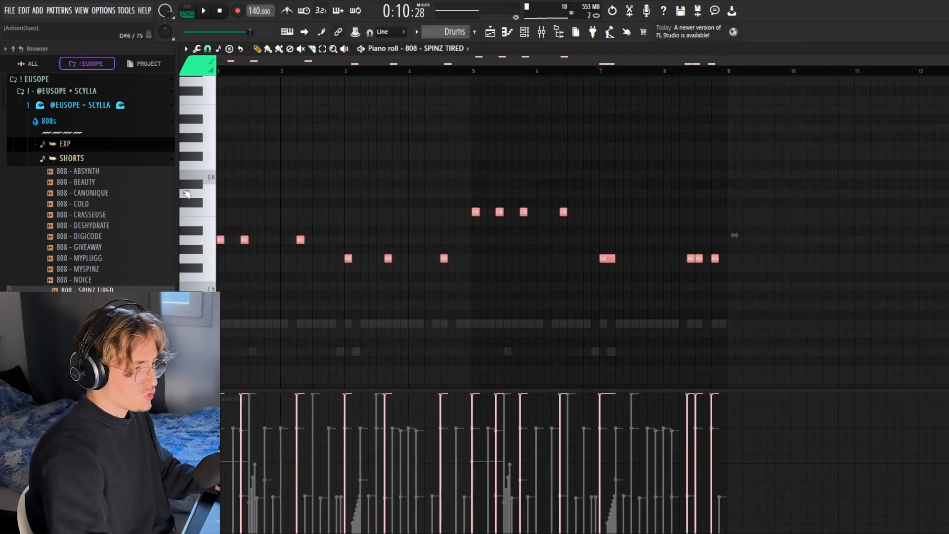
pyautogui.click(236, 75)
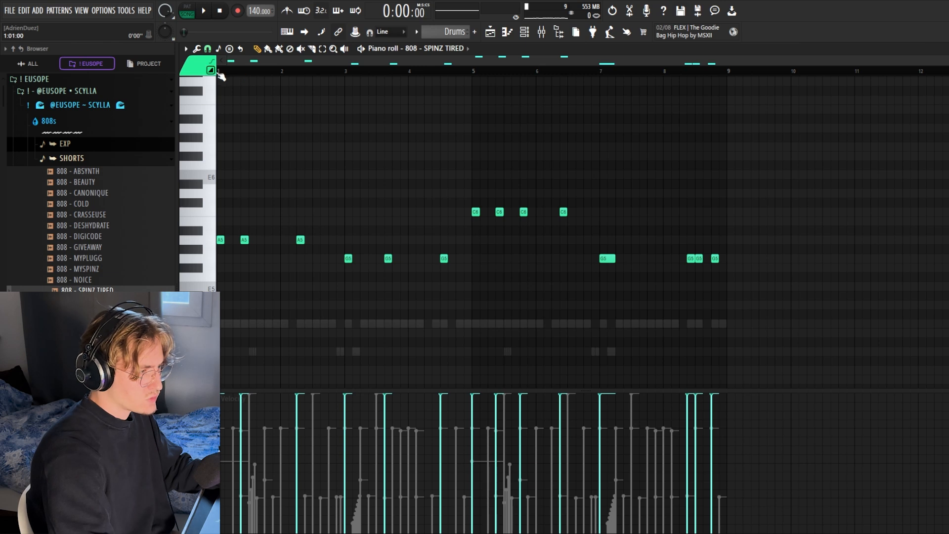
# Step: Add KICK - DOLCE from the KICKS folder as a new channel and open its notes
pyautogui.click(61, 144)
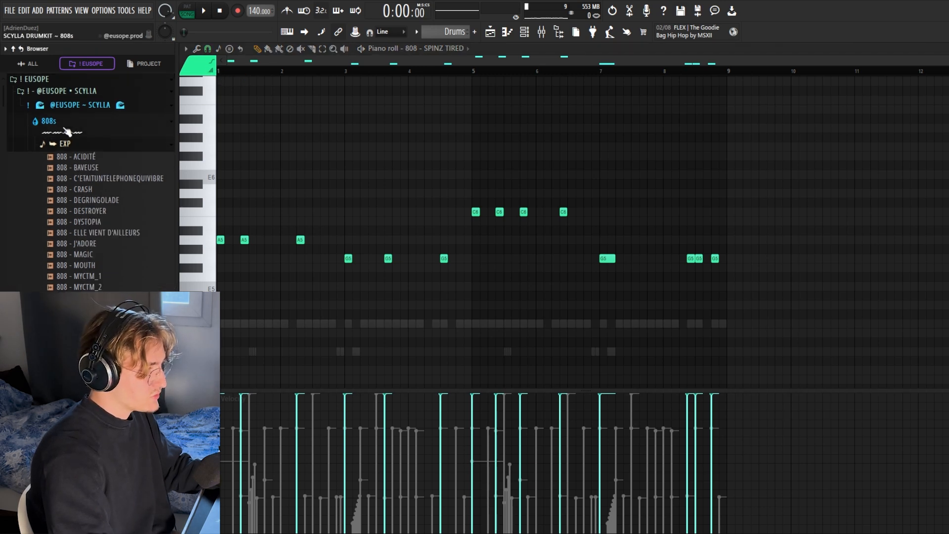
pyautogui.click(64, 128)
pyautogui.click(74, 266)
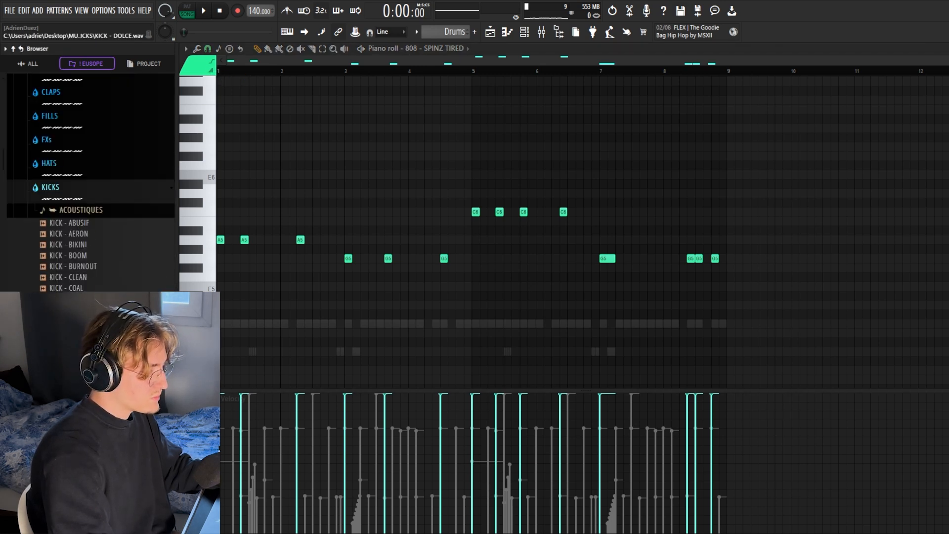
pyautogui.moveTo(518, 80); pyautogui.dragTo(518, 80)
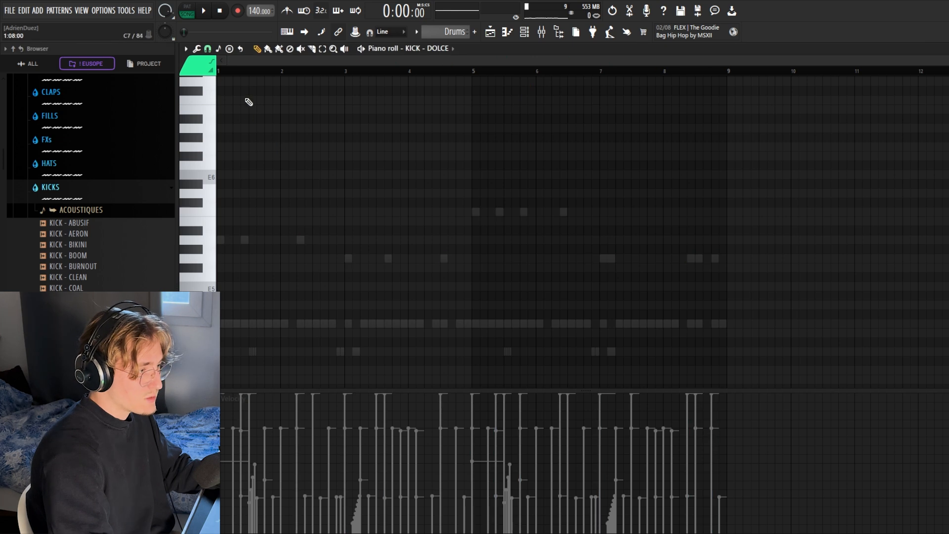
# Step: Place C5 hits on KICK - DOLCE in line with the 808 hits across all eight bars, with a single hit in bar 7
pyautogui.scroll(2, 233, 77)
pyautogui.scroll(-1, 228, 223)
pyautogui.click(224, 298)
pyautogui.press('space')
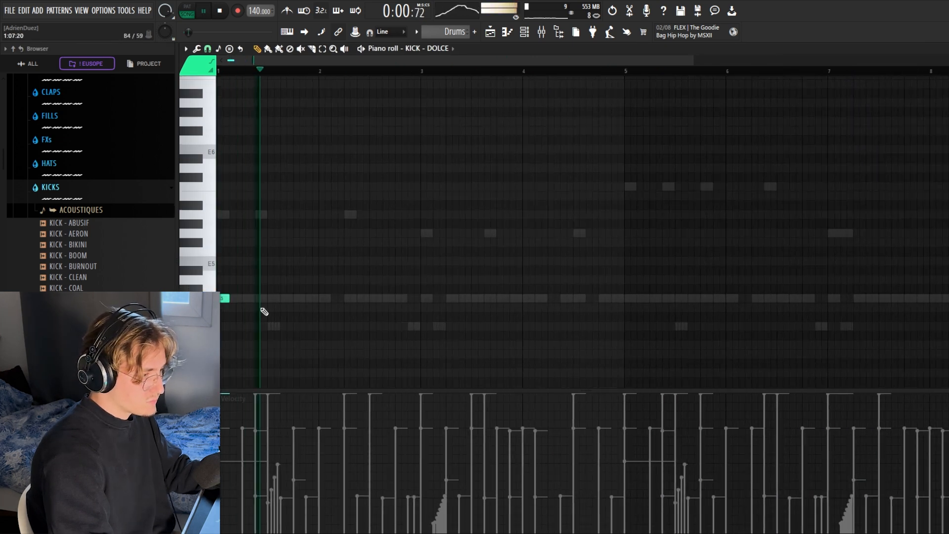
pyautogui.click(260, 298)
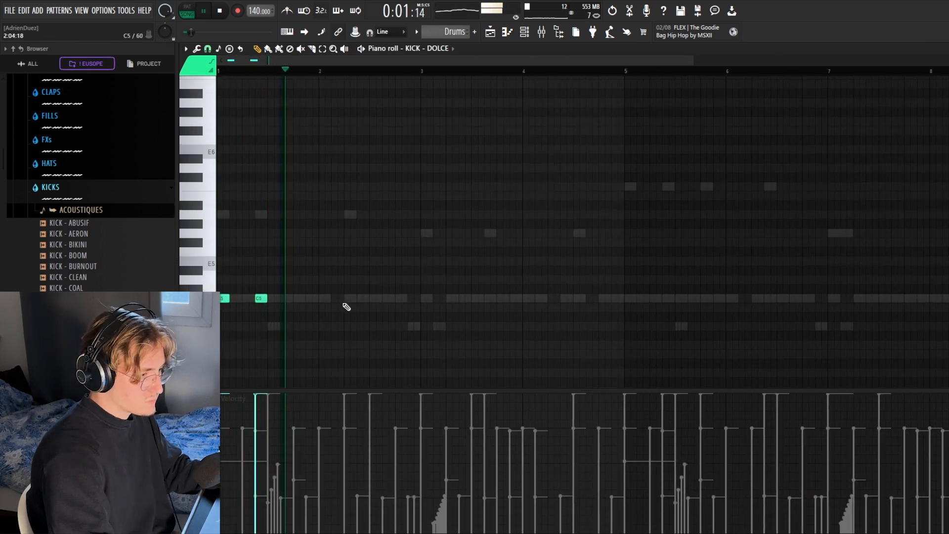
pyautogui.click(350, 298)
pyautogui.click(421, 299)
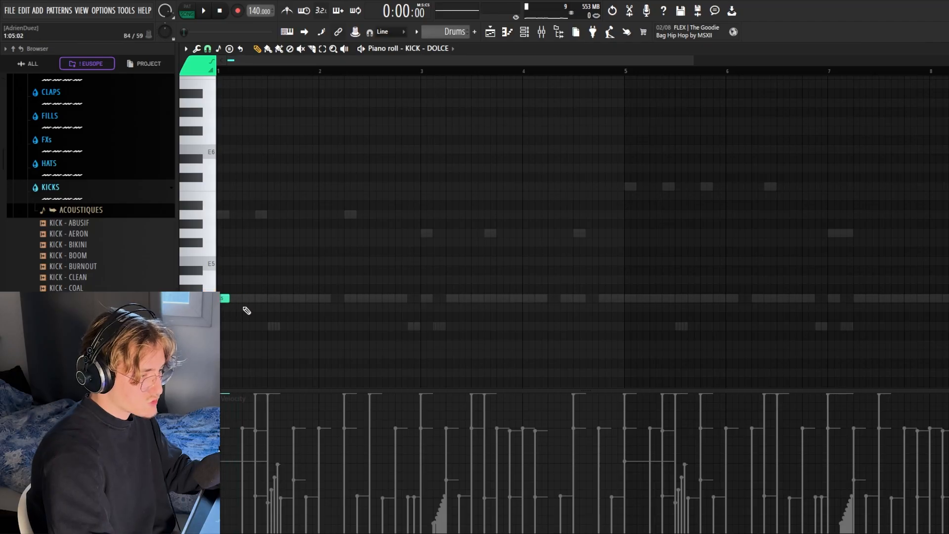
pyautogui.press('space')
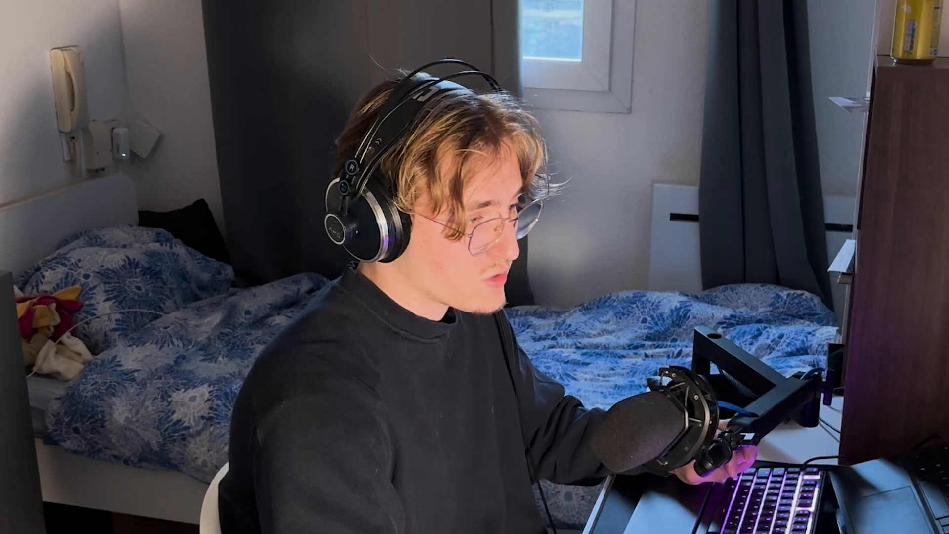
pyautogui.click(256, 299)
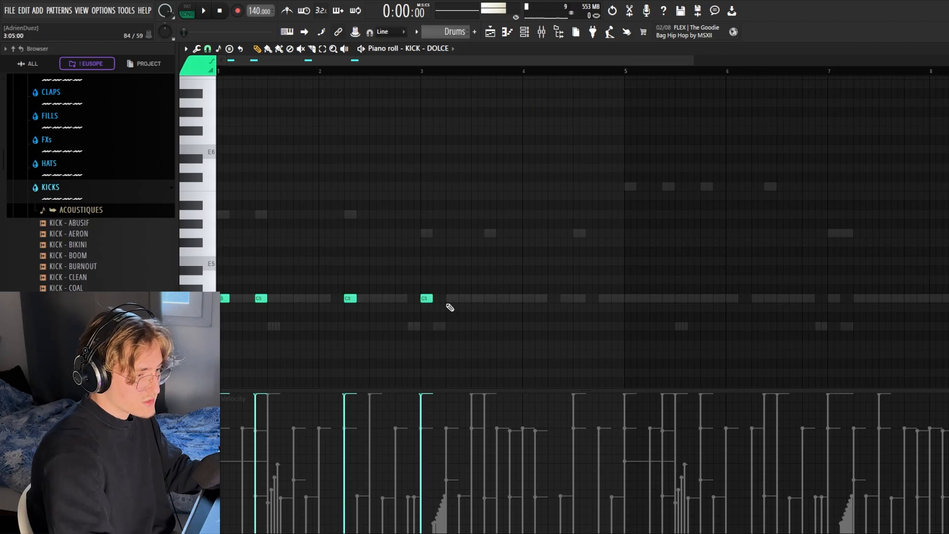
pyautogui.click(490, 301)
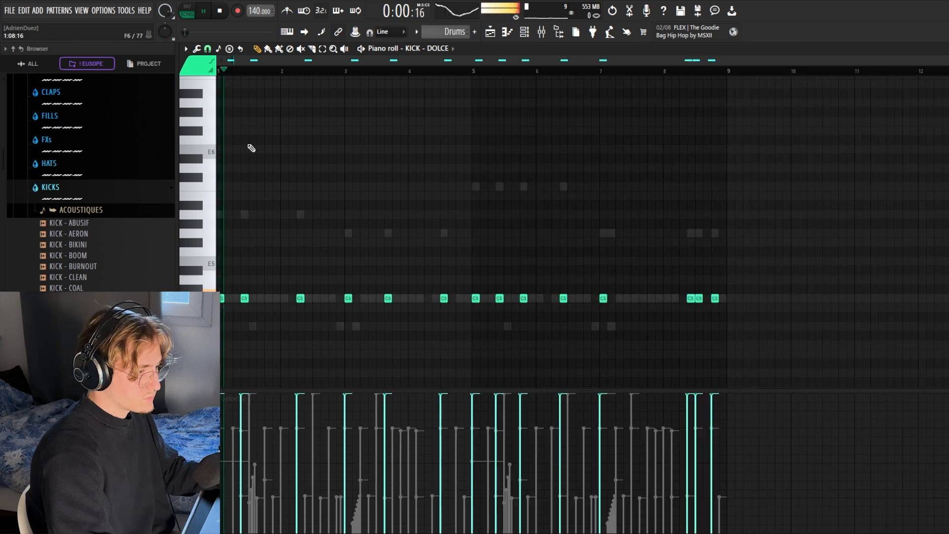
# Step: Split the Drums pattern into one clip per channel and arrange all parts from bar 9, with Pianopad alone in bars 1–8
pyautogui.press('space')
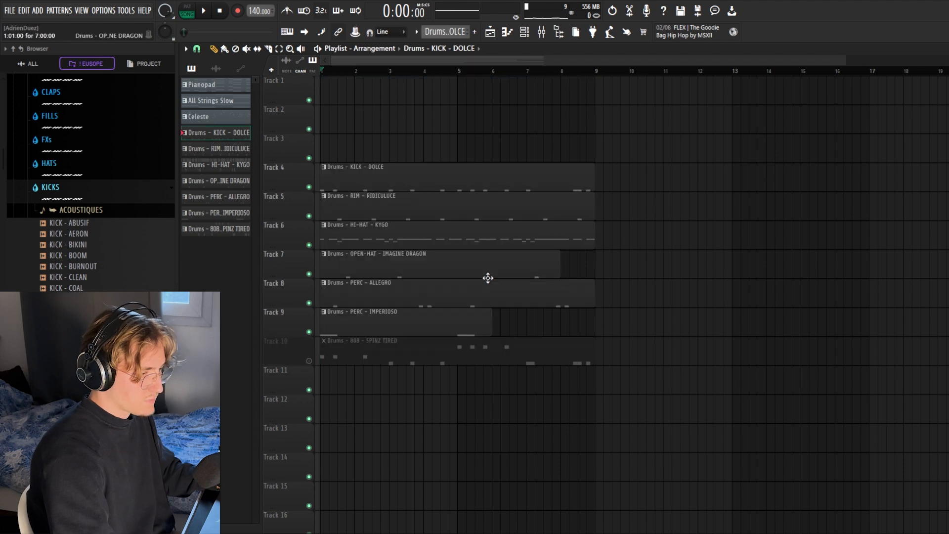
pyautogui.press('space')
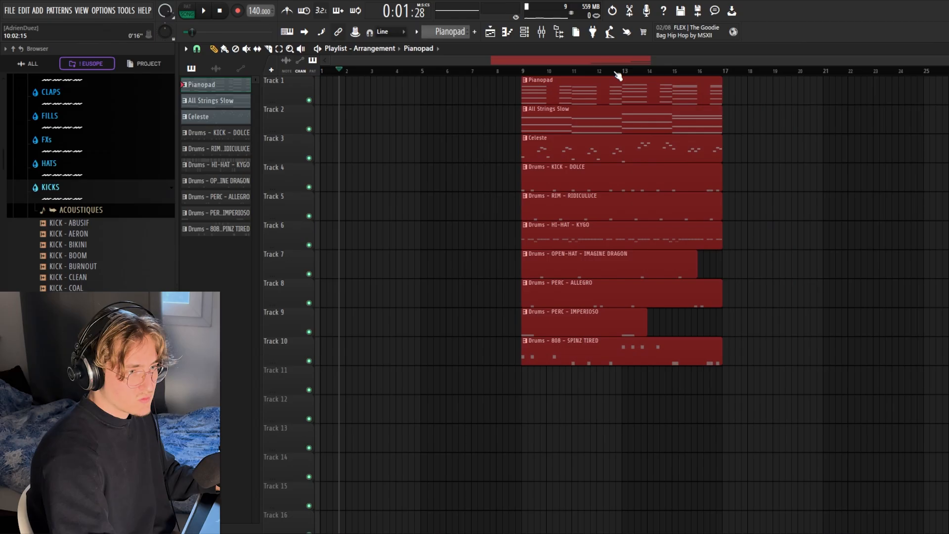
pyautogui.scroll(-1, 618, 75)
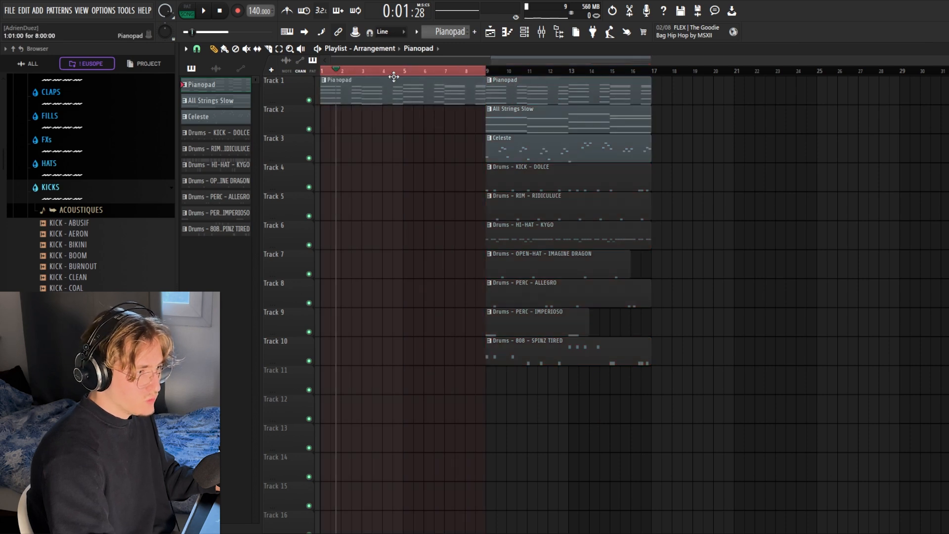
# Step: Place a copy of the Celeste clip on Track 3 before bar 9, trimmed to start midway through bar 5
pyautogui.press('space')
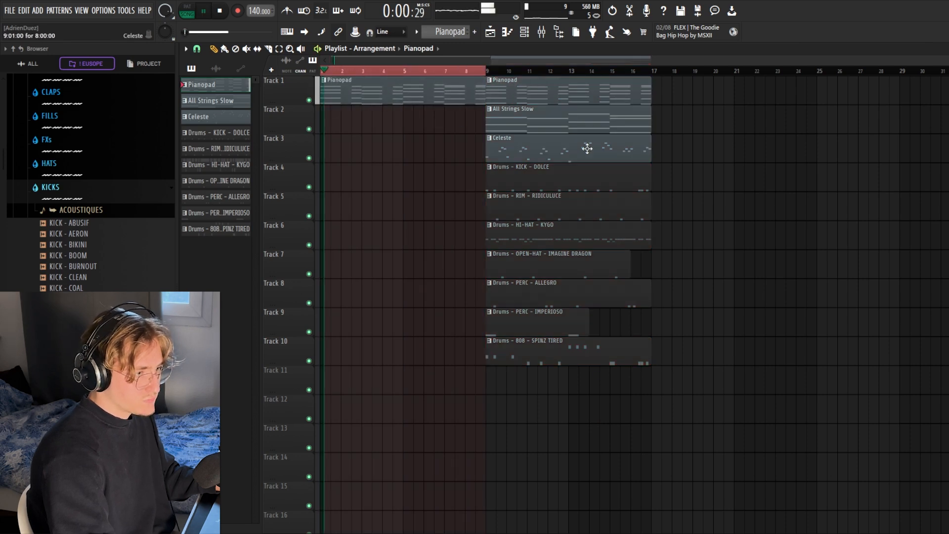
pyautogui.hotkey('ctrl', 'a')
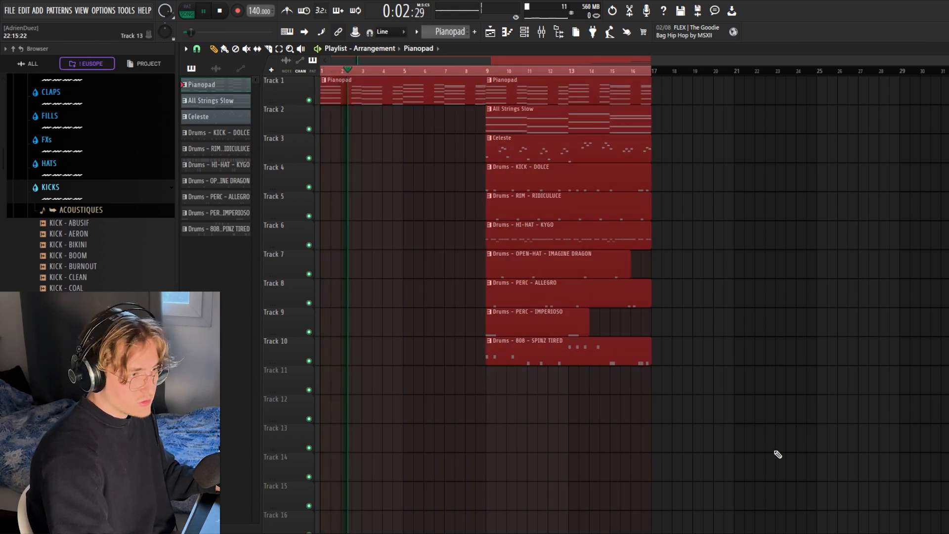
pyautogui.keyDown('ctrl'); pyautogui.click(748, 453); pyautogui.keyUp('ctrl')
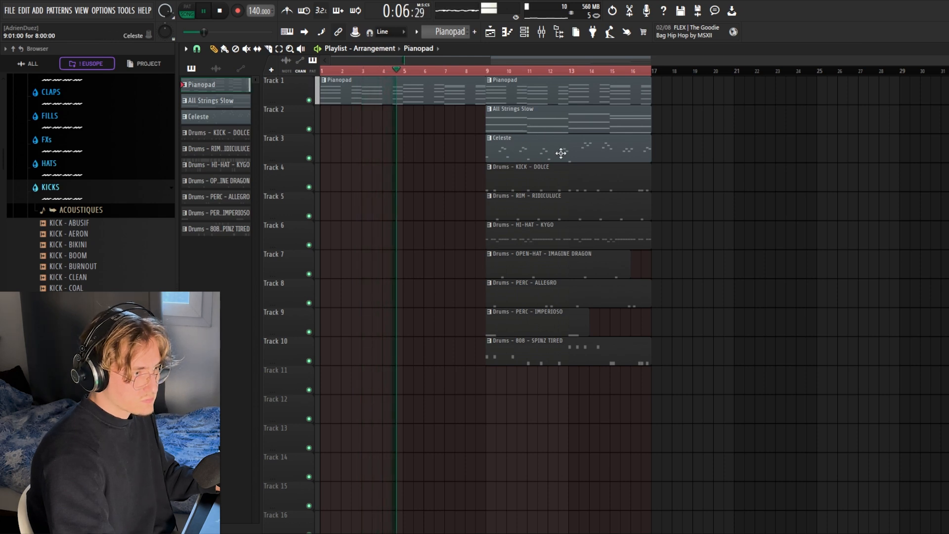
pyautogui.moveTo(562, 152); pyautogui.dragTo(396, 152)
pyautogui.moveTo(321, 153); pyautogui.dragTo(413, 157)
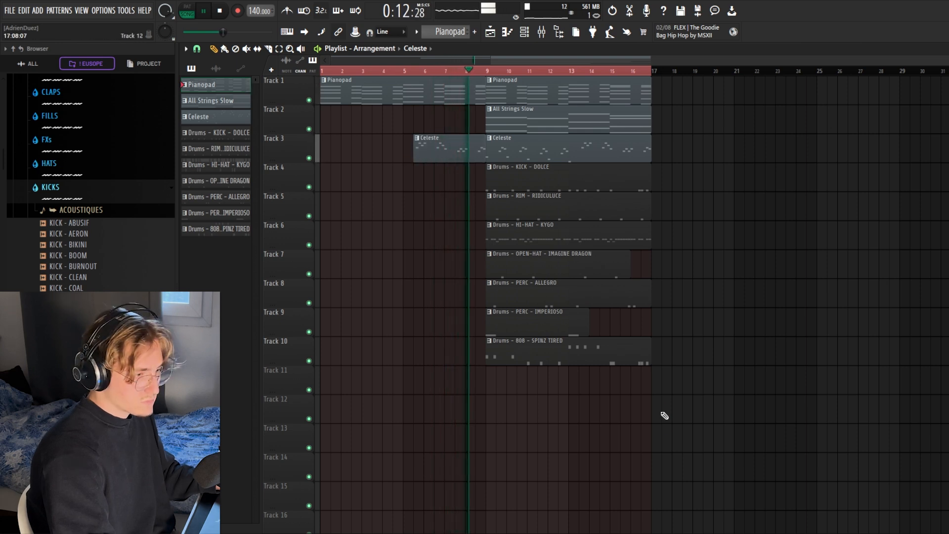
# Step: Mute the 808 playlist track and route every instrument channel to its own mixer track
pyautogui.click(309, 361)
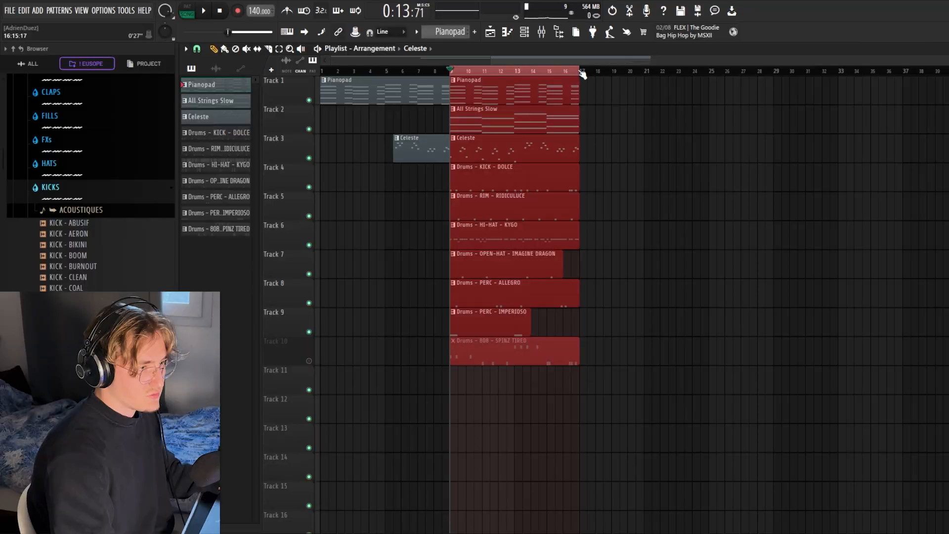
pyautogui.click(525, 37)
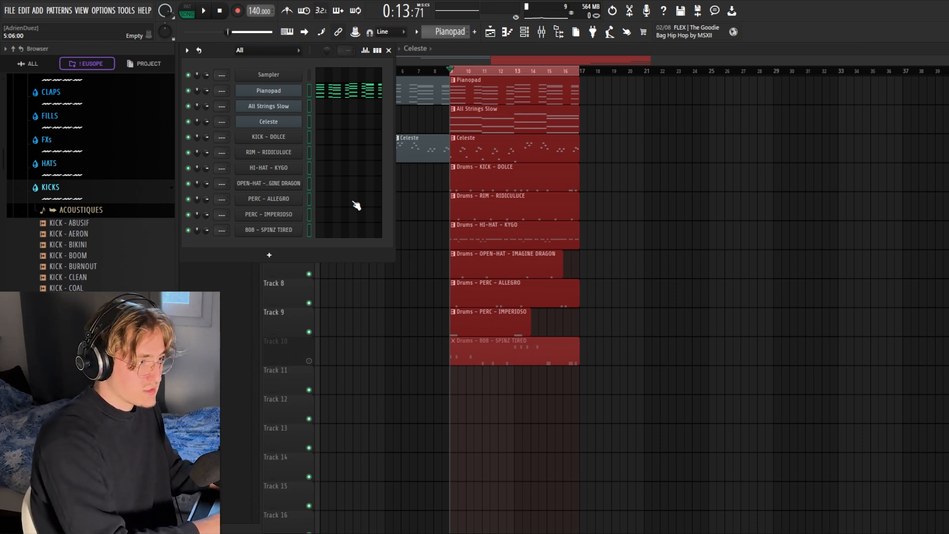
pyautogui.press('F9')
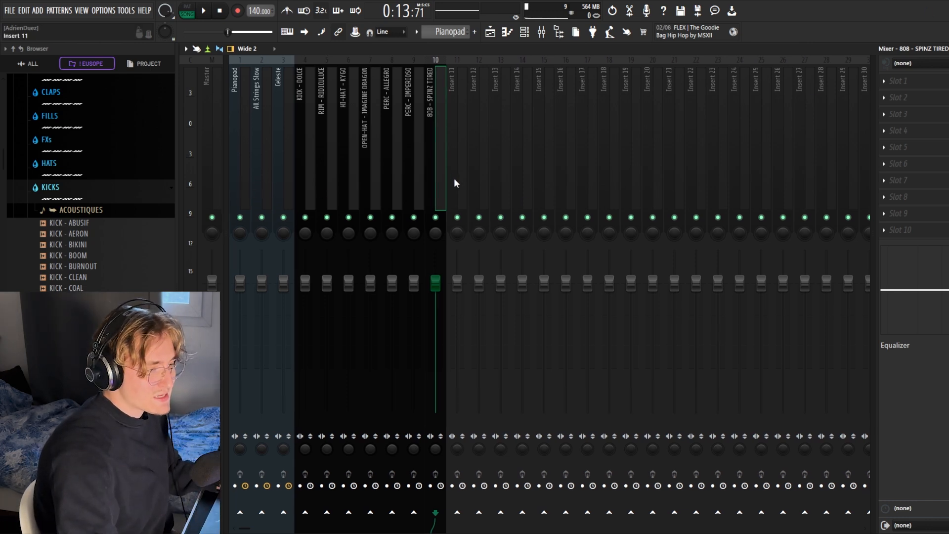
# Step: Isolate the melodic mixer tracks and balance them: Pianopad at 4.1 dB, All Strings Slow at -10.2 dB, Celeste at -2.2 dB
pyautogui.moveTo(431, 178); pyautogui.dragTo(250, 194)
pyautogui.click(265, 187)
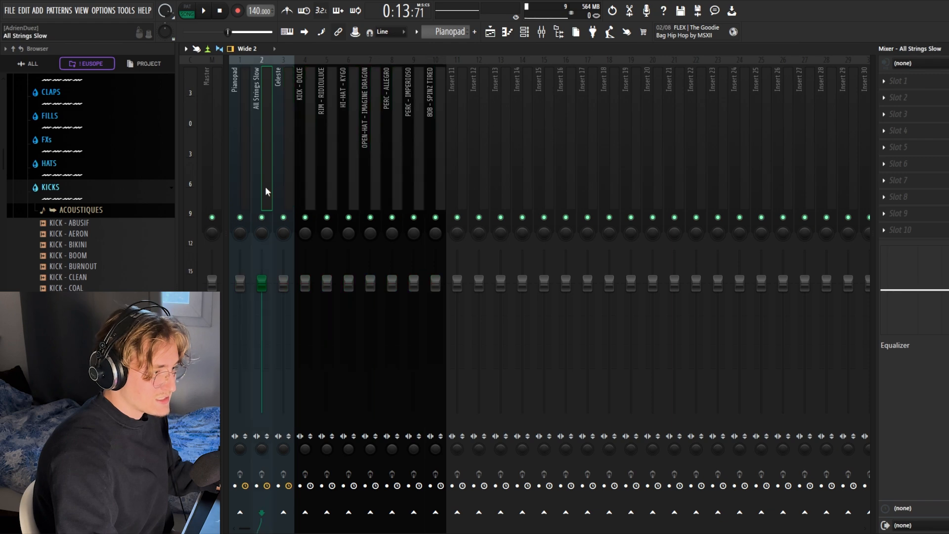
pyautogui.click(362, 192)
pyautogui.click(243, 180)
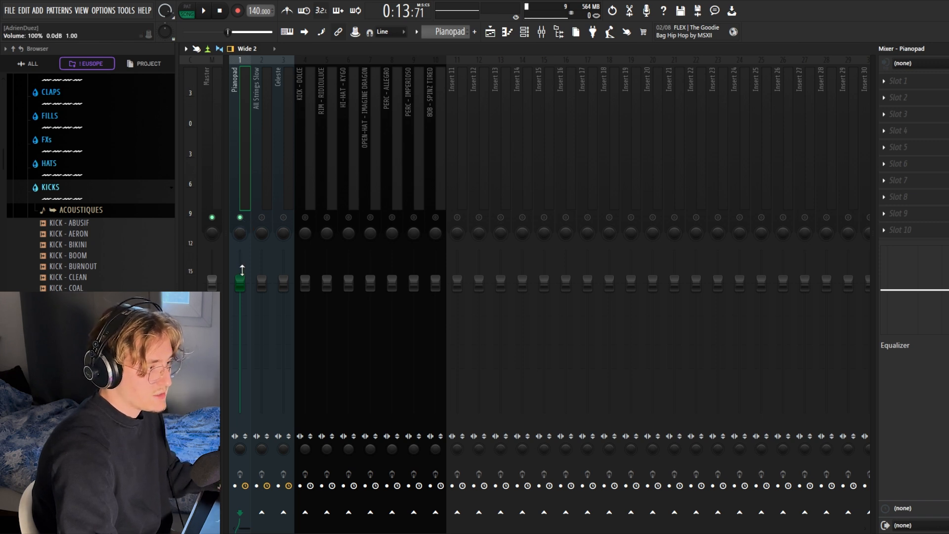
pyautogui.press('space')
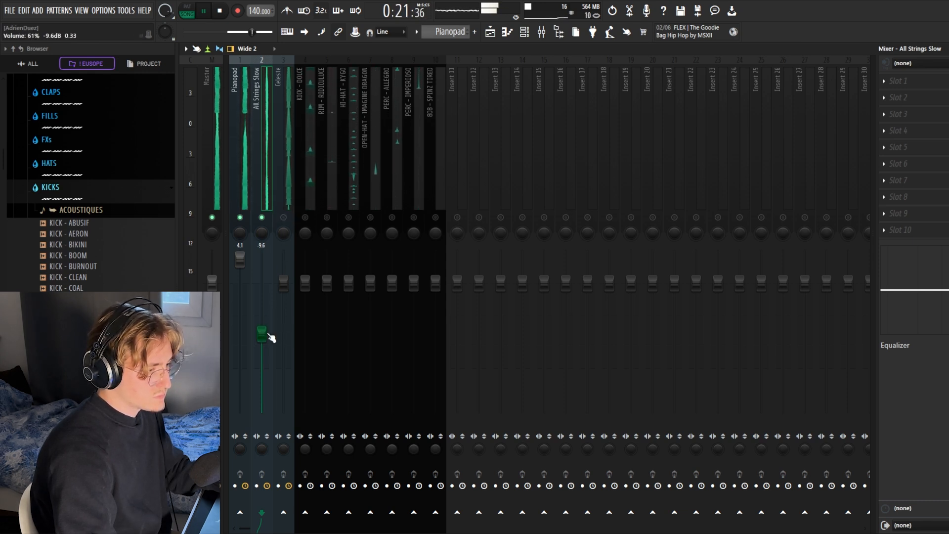
pyautogui.moveTo(264, 333); pyautogui.dragTo(264, 336)
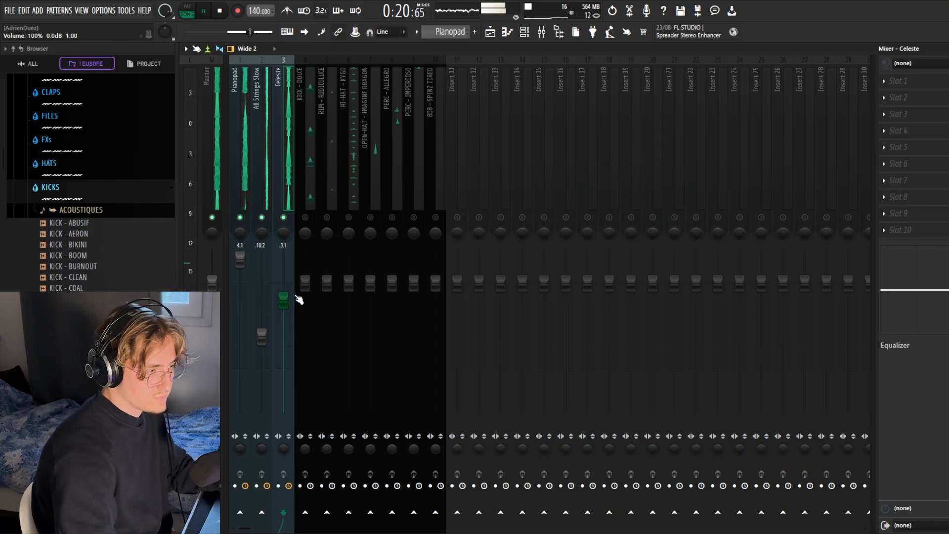
pyautogui.moveTo(272, 303); pyautogui.dragTo(272, 310)
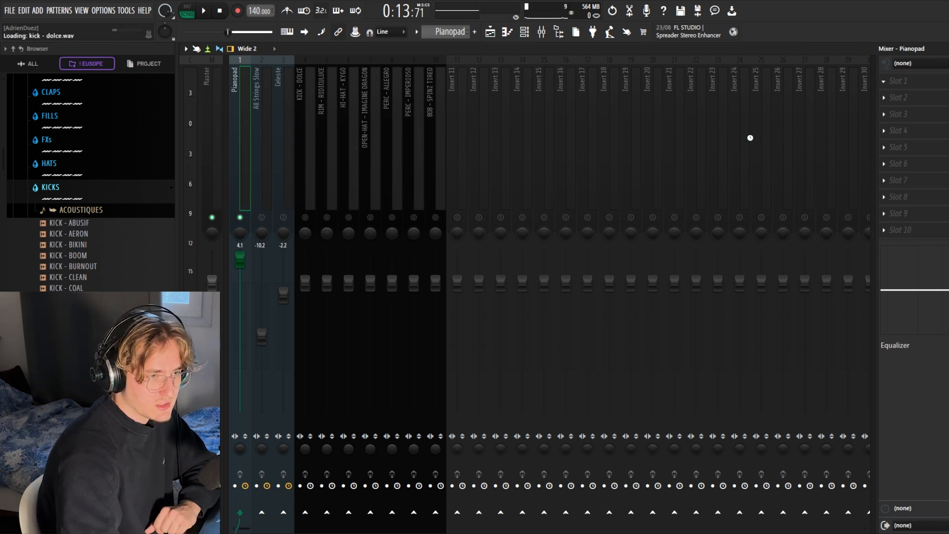
# Step: Insert Fruity Convolver on the Pianopad and Celeste mixer tracks, reducing the effect's mix level
pyautogui.click(948, 81)
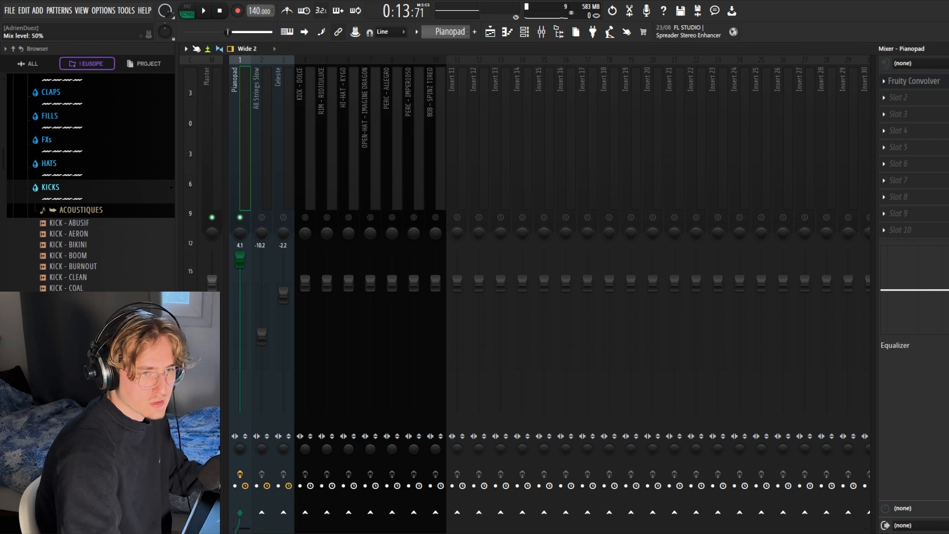
pyautogui.press('space')
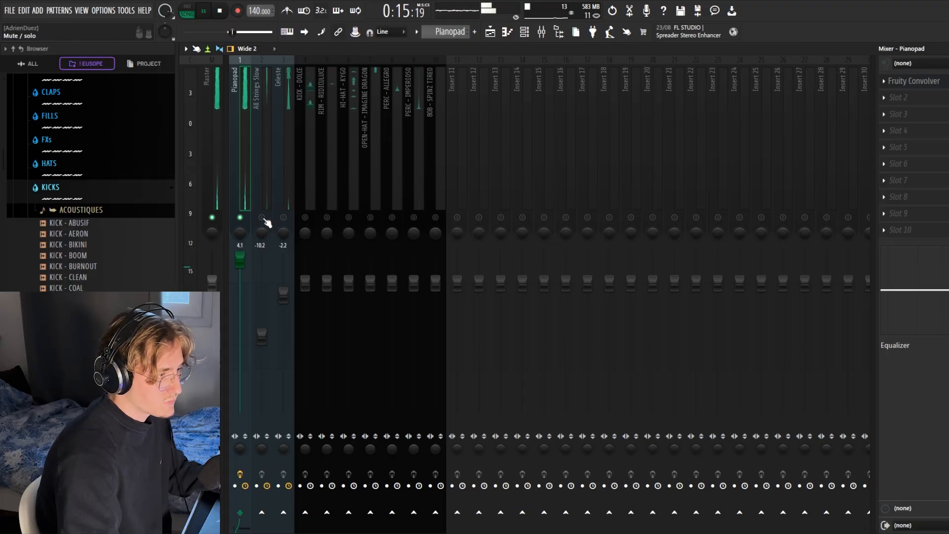
pyautogui.click(265, 194)
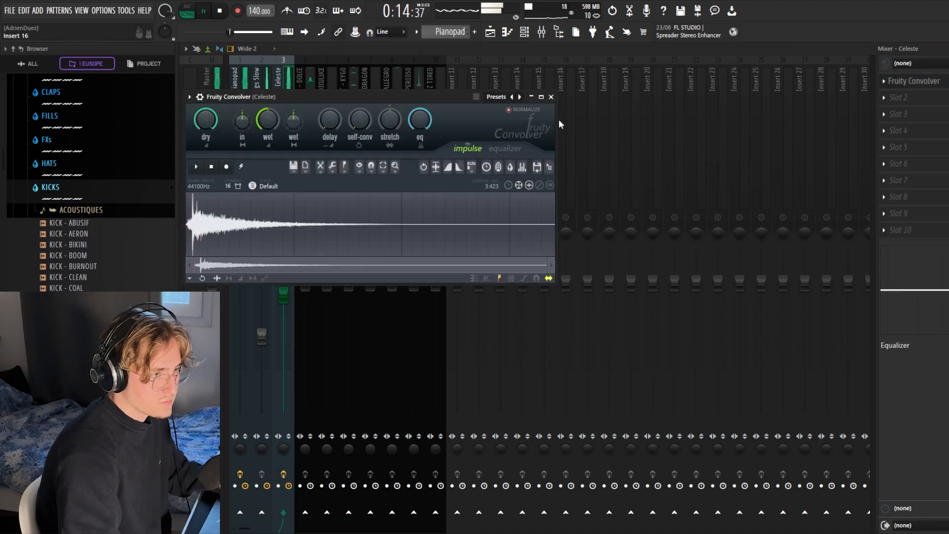
pyautogui.click(551, 97)
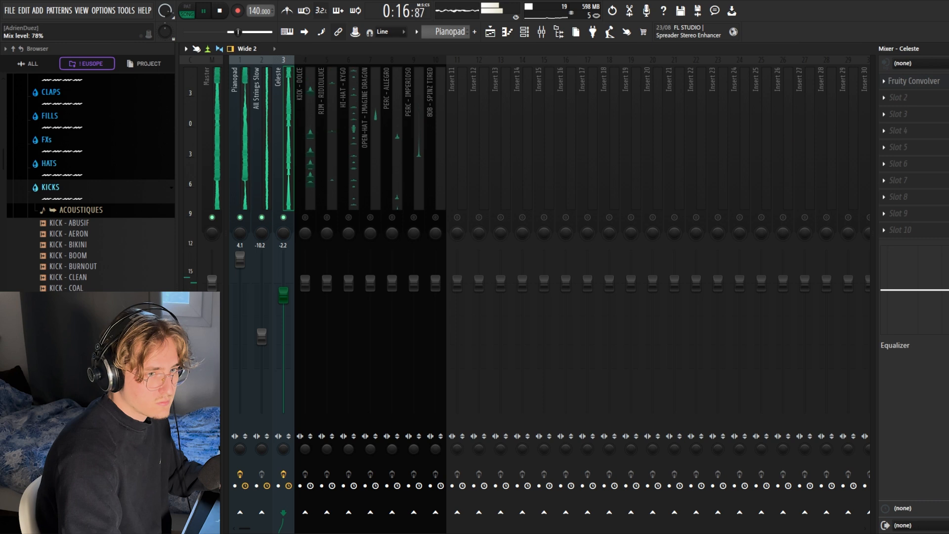
# Step: Lower the Celeste mixer track's volume to -6.0 dB while checking it in playback
pyautogui.press('space')
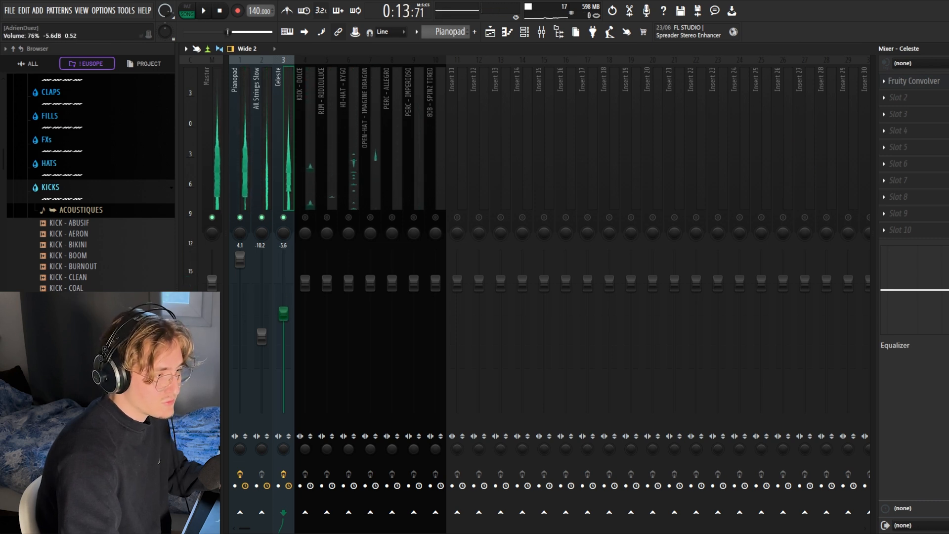
pyautogui.press('space')
pyautogui.scroll(-1, 285, 321)
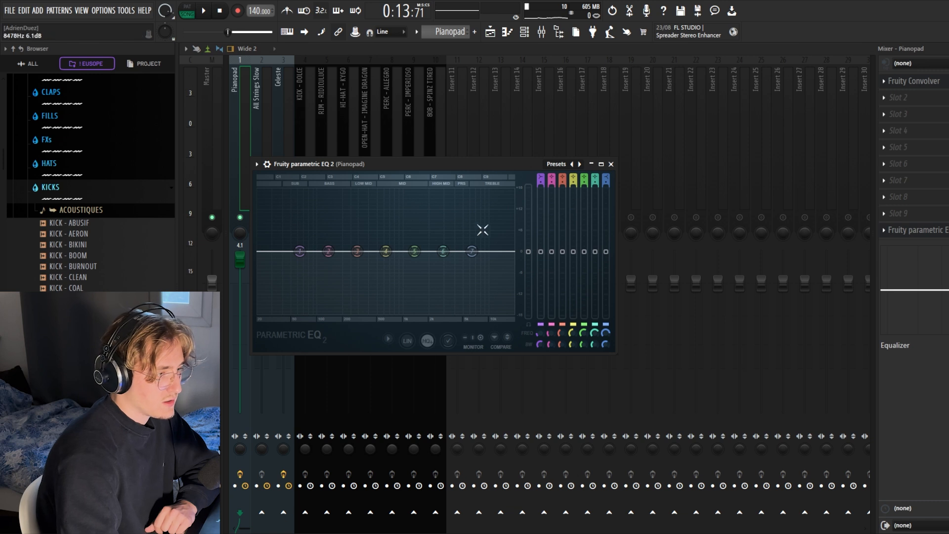
# Step: Insert Fruity parametric EQ 2 in the last effect slot of Pianopad and check its spectrum during playback
pyautogui.moveTo(401, 166); pyautogui.dragTo(473, 196)
pyautogui.moveTo(487, 195); pyautogui.dragTo(492, 194)
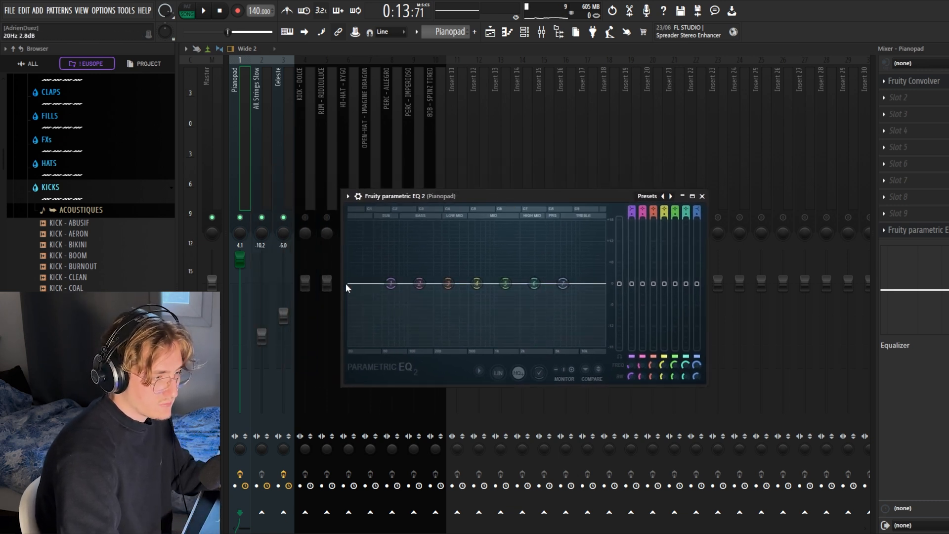
pyautogui.press('space')
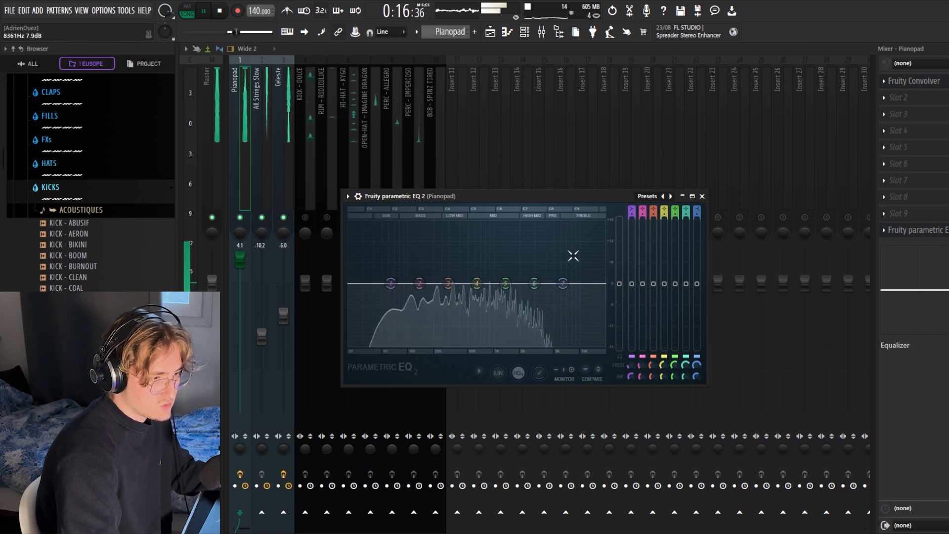
pyautogui.press('space')
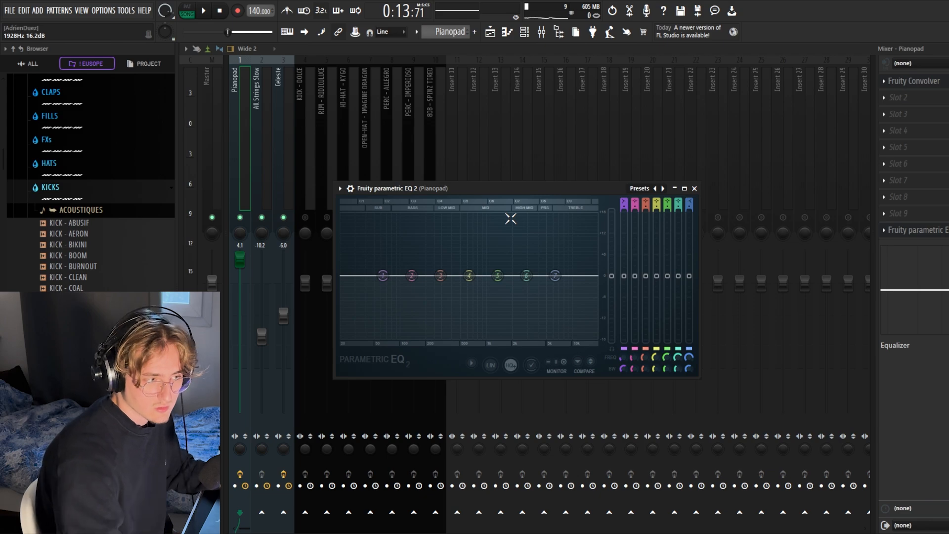
pyautogui.moveTo(517, 190); pyautogui.dragTo(633, 150)
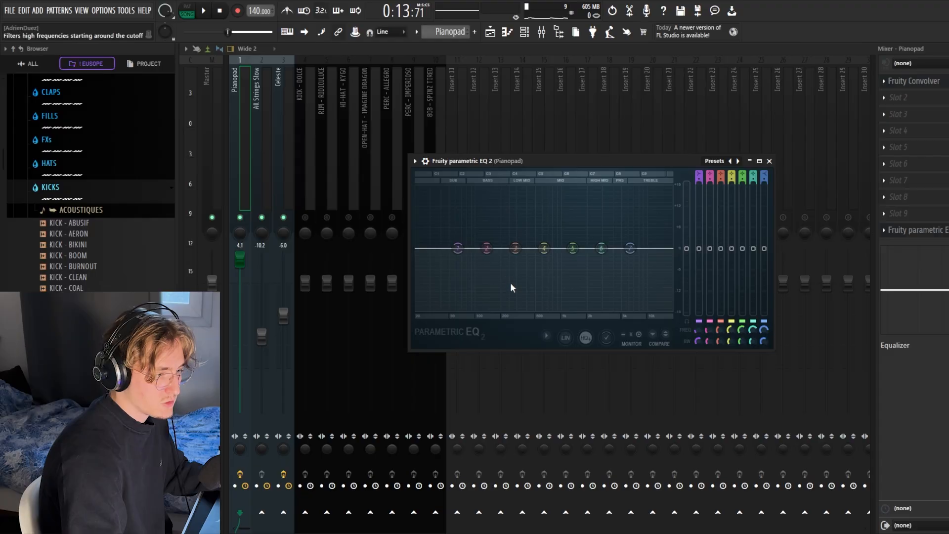
# Step: Make band 1 of the Pianopad EQ a high pass with a steeper slope and move its cutoff to about 200 Hz
pyautogui.click(510, 284)
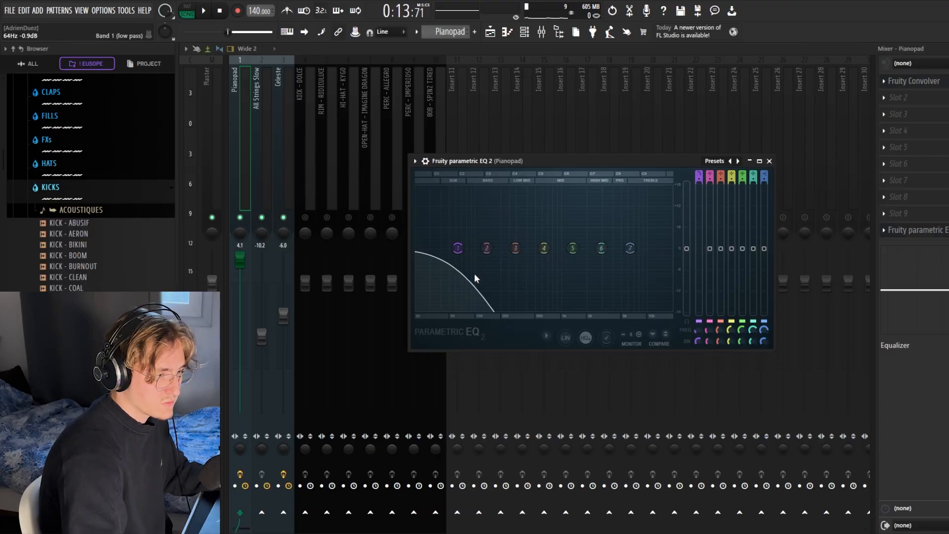
pyautogui.click(523, 309)
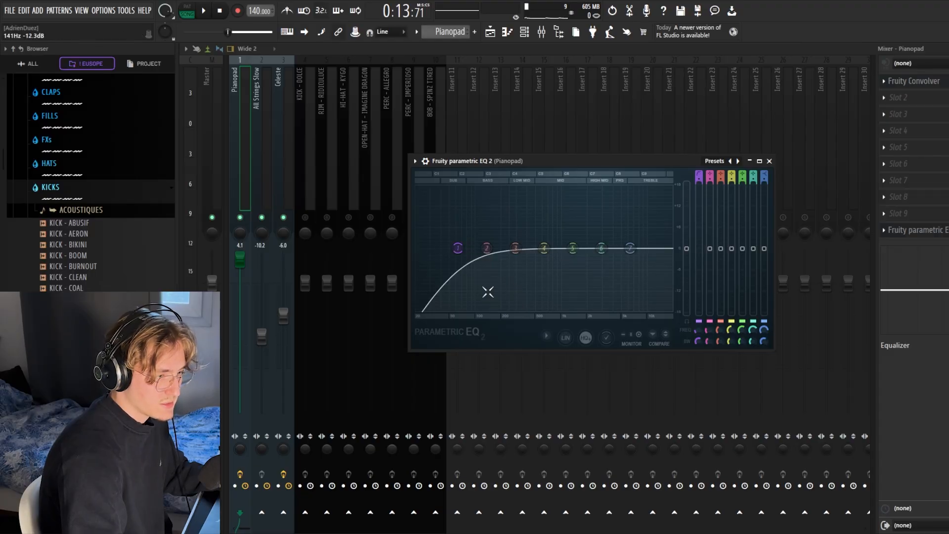
pyautogui.scroll(3, 455, 251)
pyautogui.scroll(-2, 459, 251)
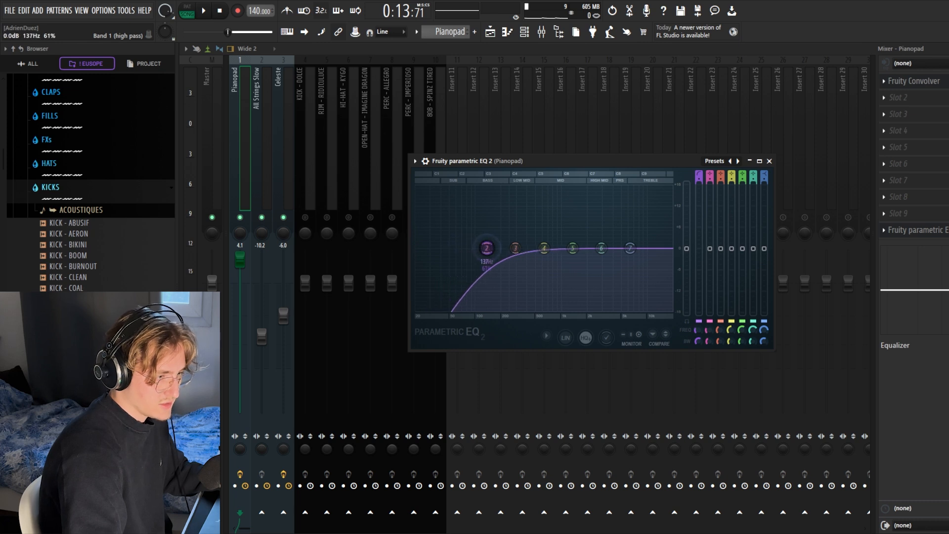
pyautogui.press('space')
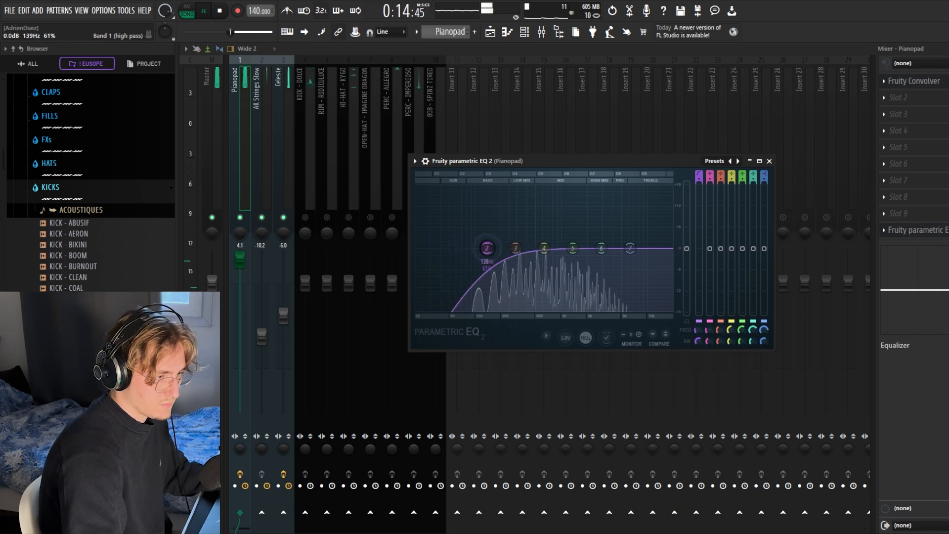
pyautogui.moveTo(469, 248); pyautogui.dragTo(503, 251)
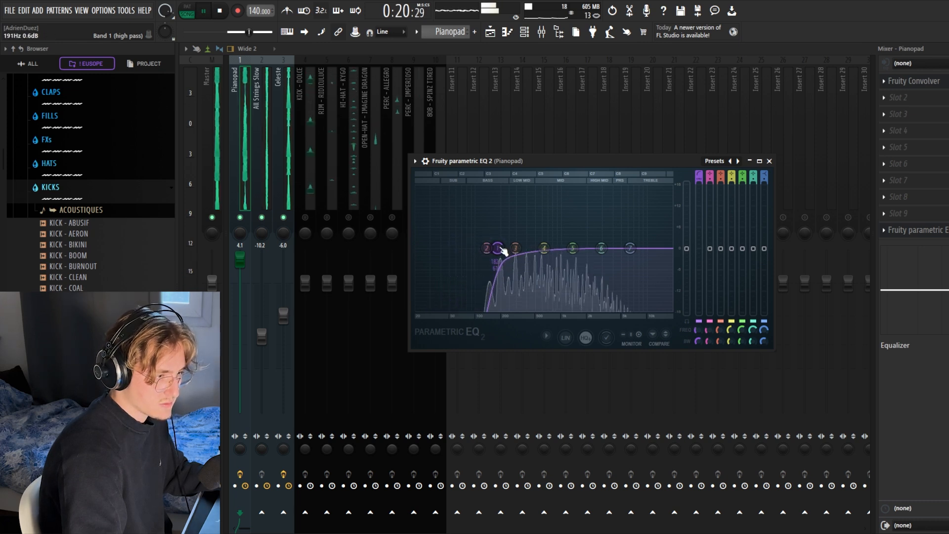
pyautogui.press('space')
# Step: Boost bands 3 and 6 of the Pianopad EQ slightly and the band 7 high shelf by about 2 dB
pyautogui.moveTo(602, 248); pyautogui.dragTo(631, 239)
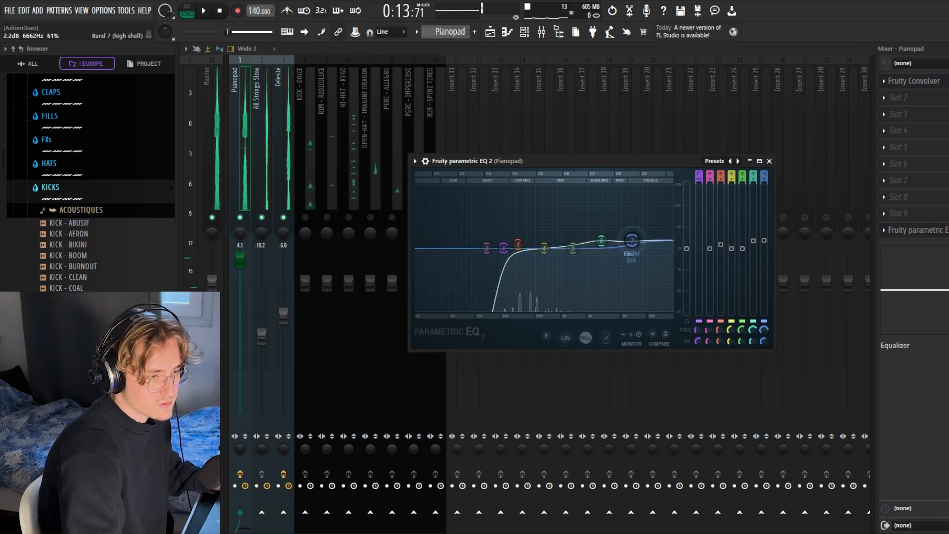
pyautogui.press('space')
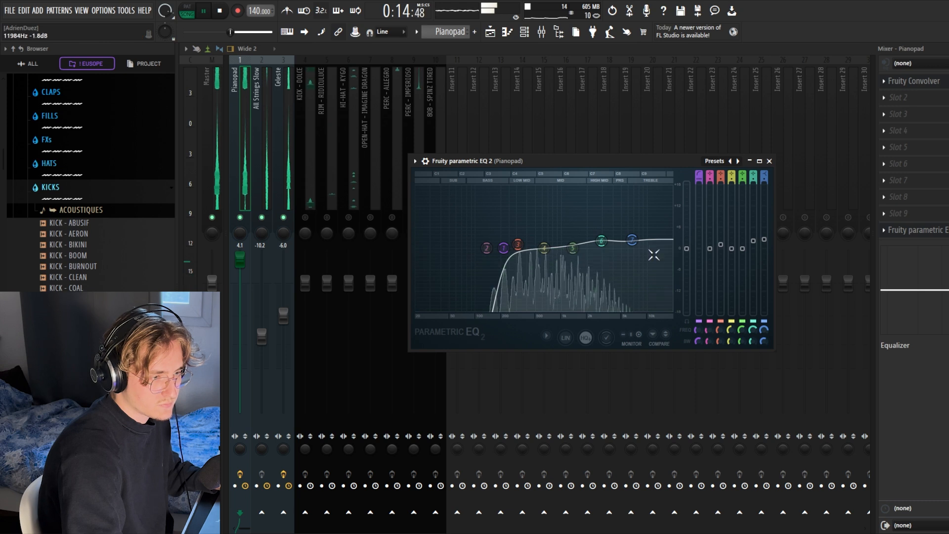
pyautogui.click(770, 161)
pyautogui.press('space')
# Step: Insert Fruity parametric EQ 2 on All Strings Slow and load the 30Hz + 18kHz cut preset
pyautogui.click(261, 192)
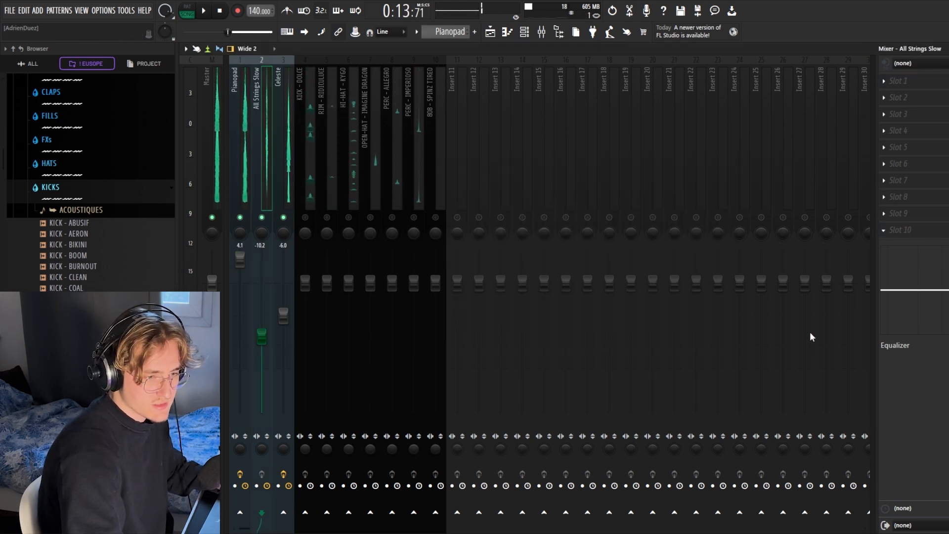
pyautogui.click(744, 383)
pyautogui.press('space')
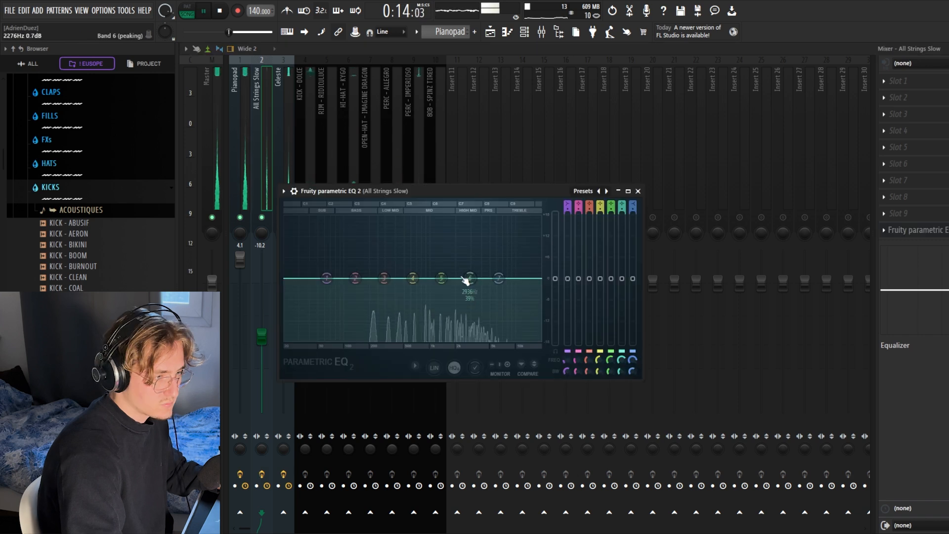
pyautogui.click(607, 191)
pyautogui.press('space')
pyautogui.click(607, 191)
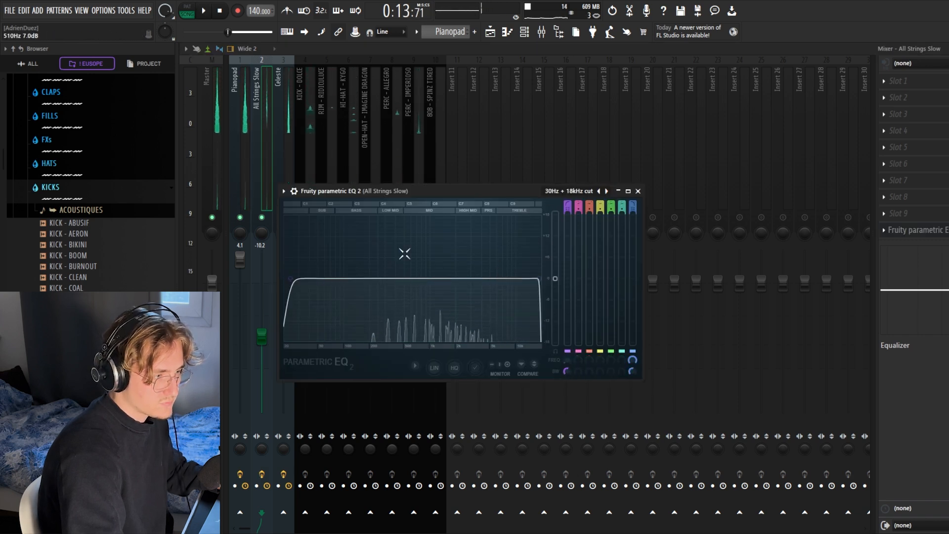
# Step: Raise the high-pass cutoff of the All Strings Slow EQ to just above 180 Hz during playback
pyautogui.press('space')
pyautogui.moveTo(293, 286); pyautogui.dragTo(365, 286)
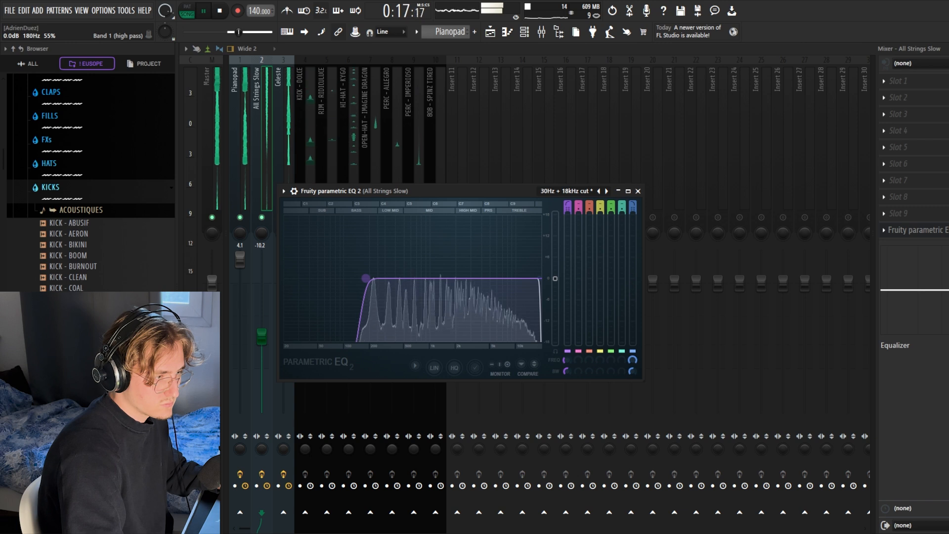
pyautogui.moveTo(365, 278); pyautogui.dragTo(374, 278)
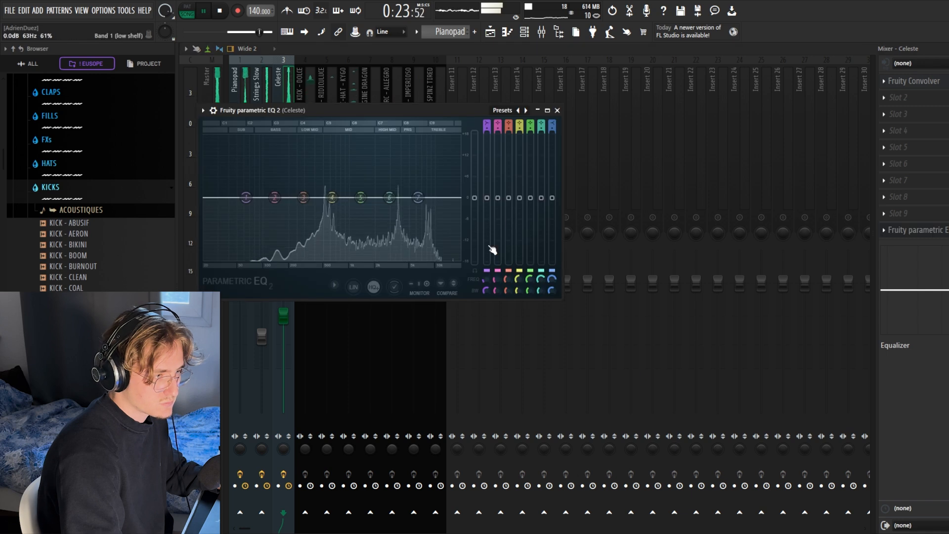
# Step: Load the 20Hz + 18kHz cut preset in the Celeste EQ and raise its high-pass cutoff to the edge of the low mids
pyautogui.click(526, 110)
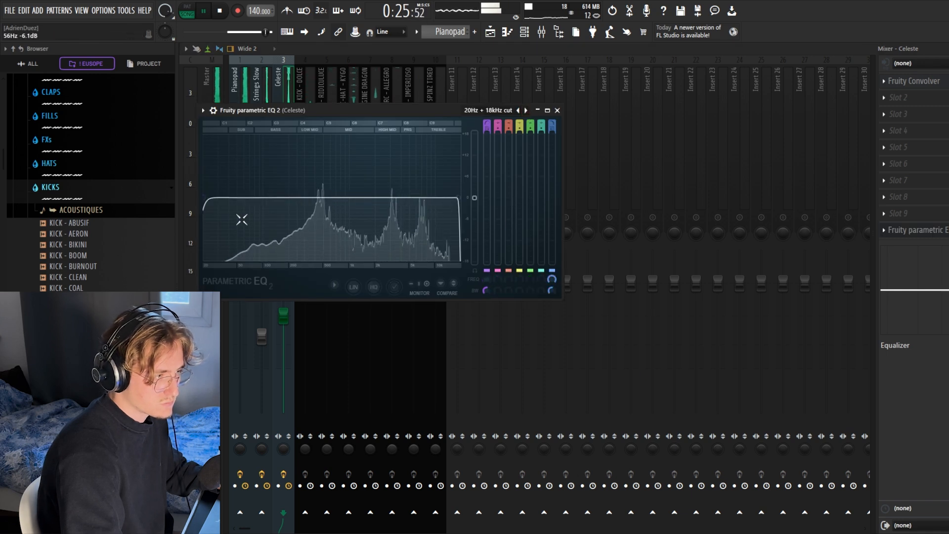
pyautogui.moveTo(205, 197); pyautogui.dragTo(294, 197)
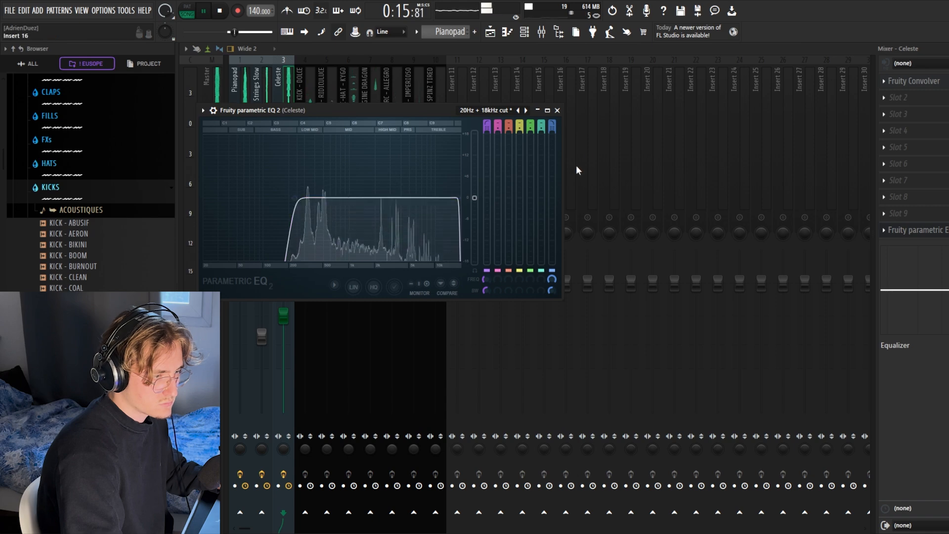
pyautogui.click(557, 110)
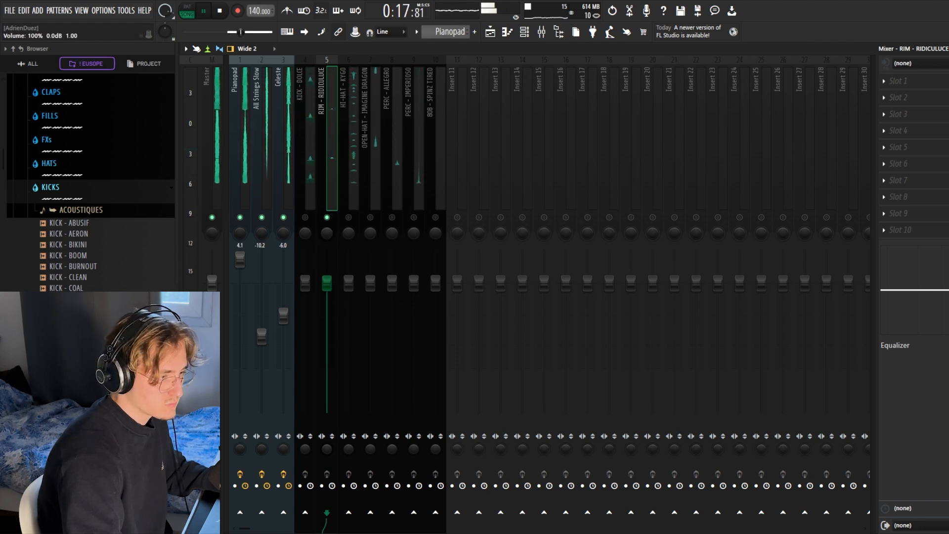
# Step: Lower the rim to -3.5 dB, hi-hat to -6.1 dB, open hat to -4.5 dB, Perc Allegro to -1.5 dB and Perc Imperioso to -4.1 dB
pyautogui.moveTo(326, 283); pyautogui.dragTo(327, 303)
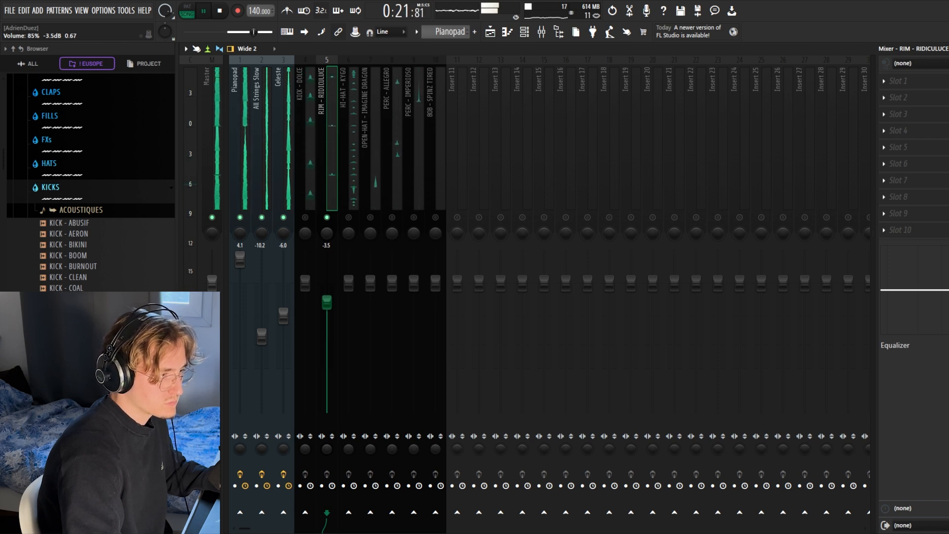
pyautogui.click(352, 200)
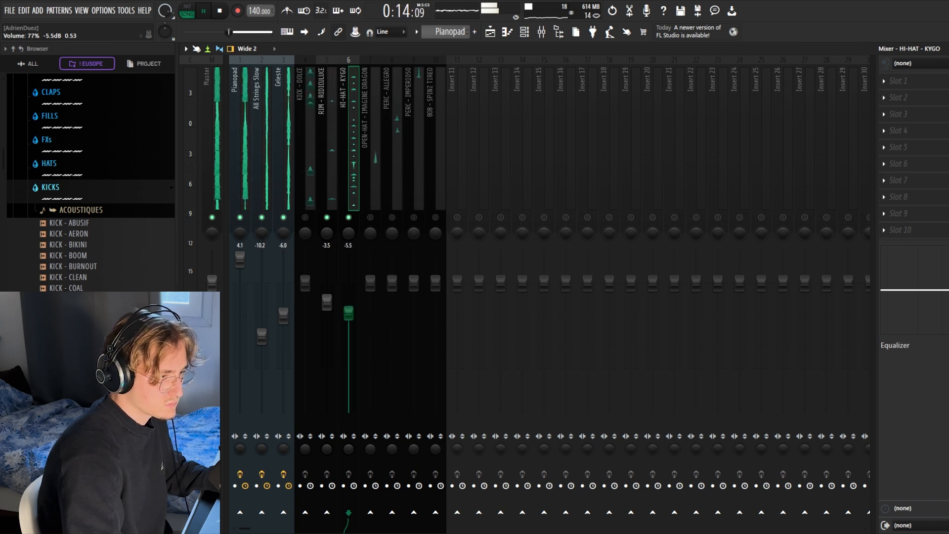
pyautogui.click(371, 195)
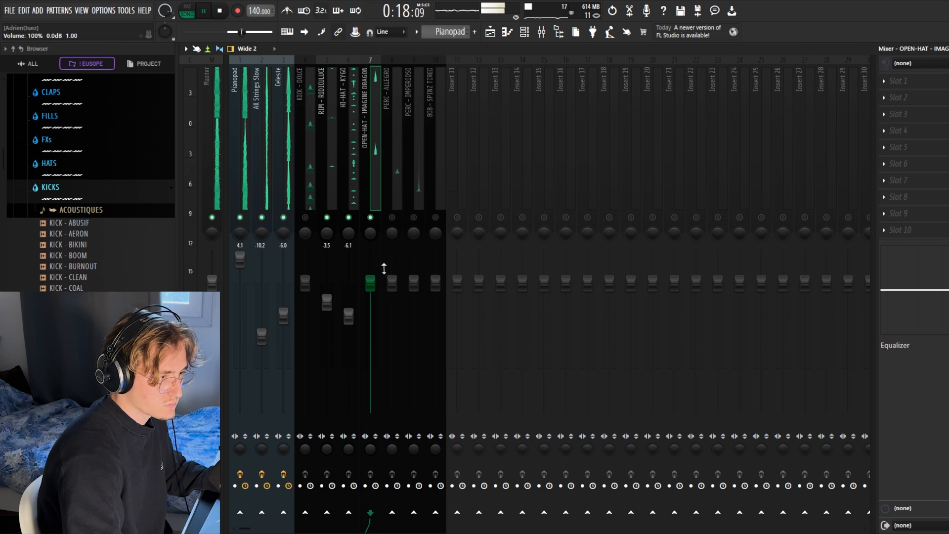
pyautogui.click(393, 218)
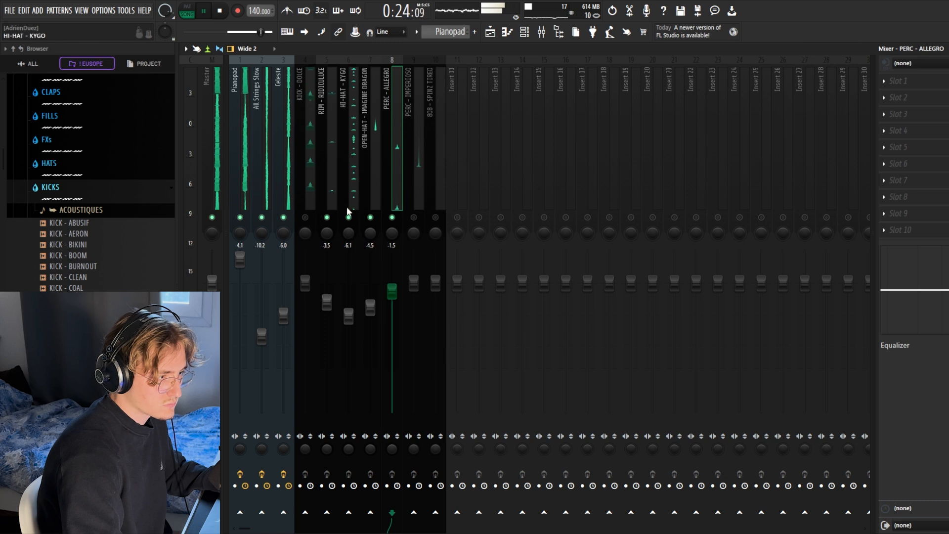
pyautogui.click(413, 223)
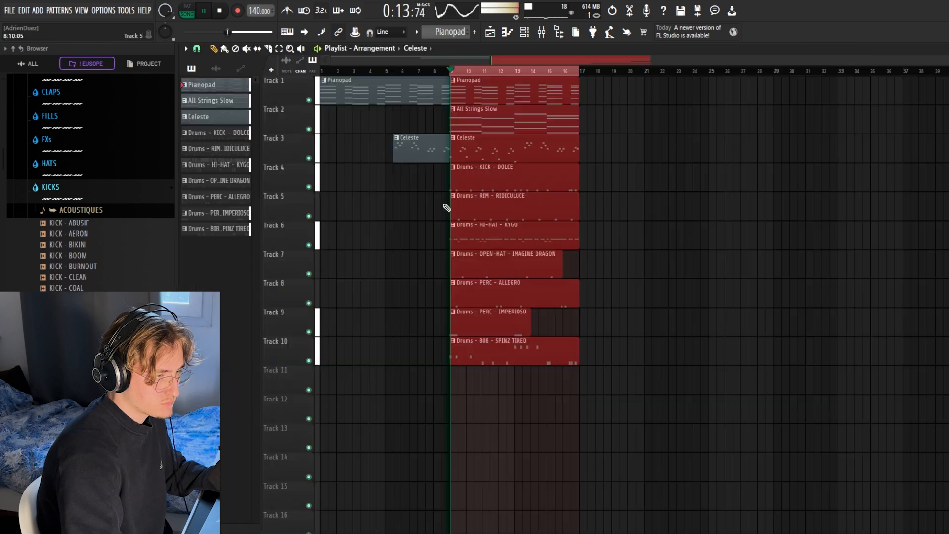
# Step: Lower the 808 track to -4.1 dB and insert Fruity Fast Dist with the warmth preset at about 48% mix
pyautogui.click(543, 37)
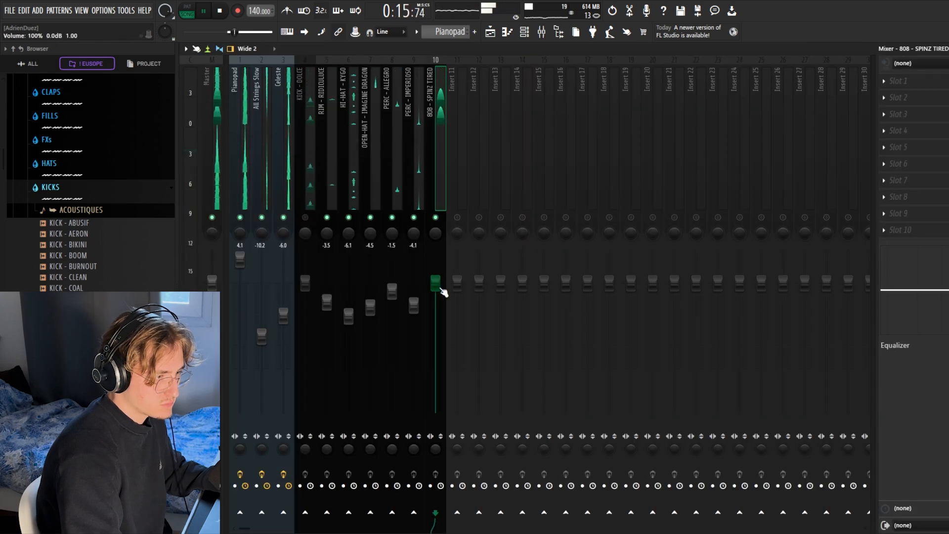
pyautogui.moveTo(443, 291); pyautogui.dragTo(442, 313)
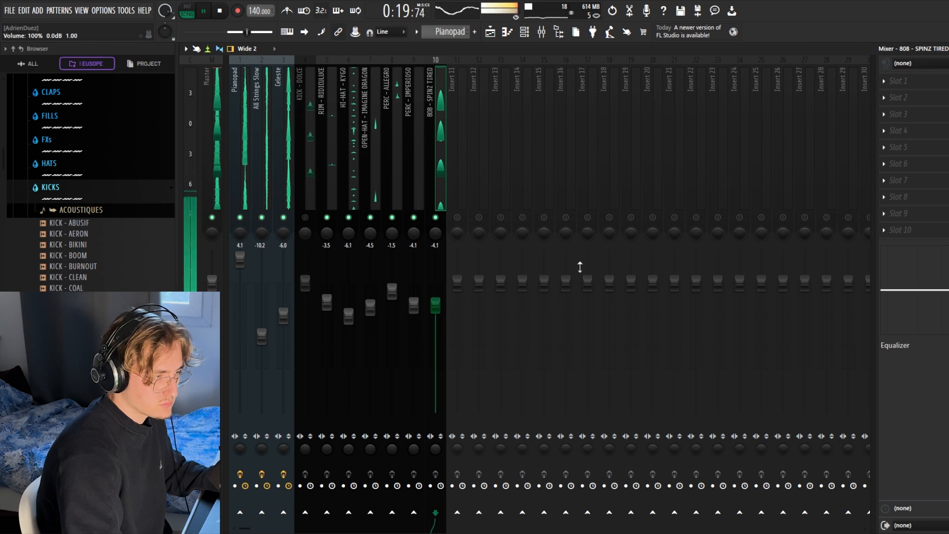
pyautogui.press('space')
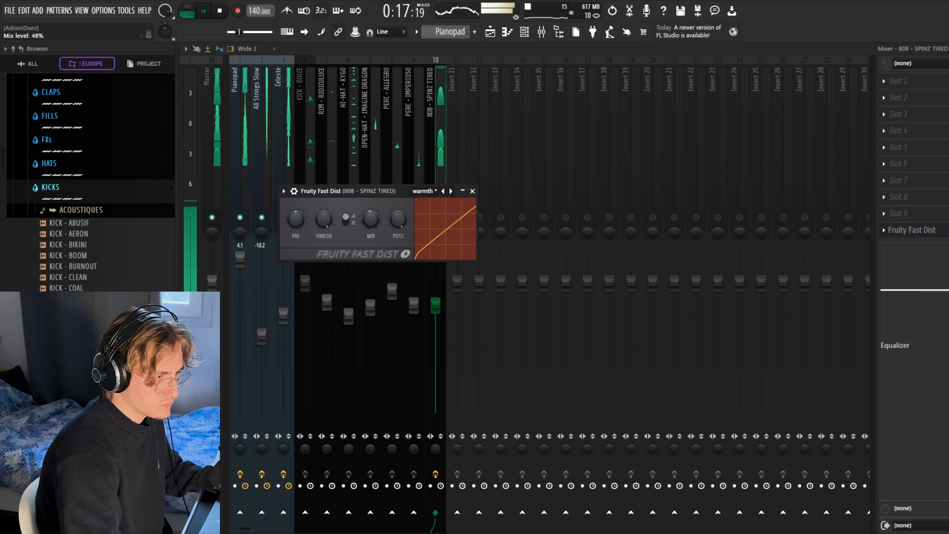
pyautogui.moveTo(372, 221); pyautogui.dragTo(371, 219)
pyautogui.click(472, 191)
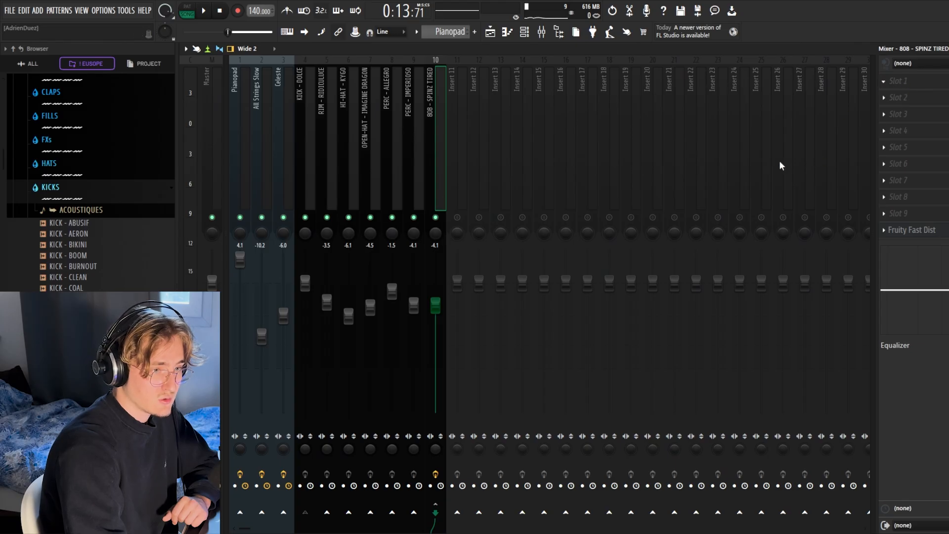
# Step: Insert Fruity Limiter on the 808 track in compressor mode with sidechain input 1, and lower its threshold
pyautogui.click(721, 166)
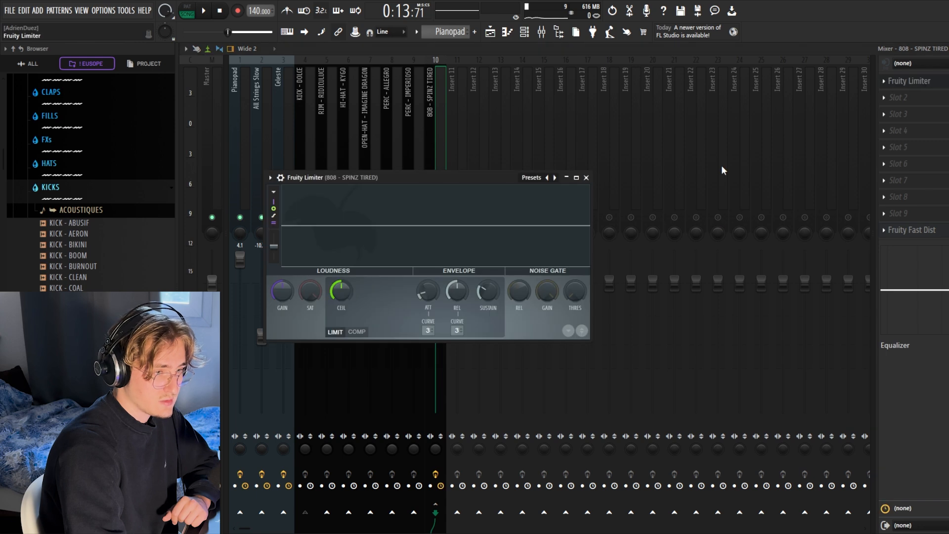
pyautogui.click(357, 332)
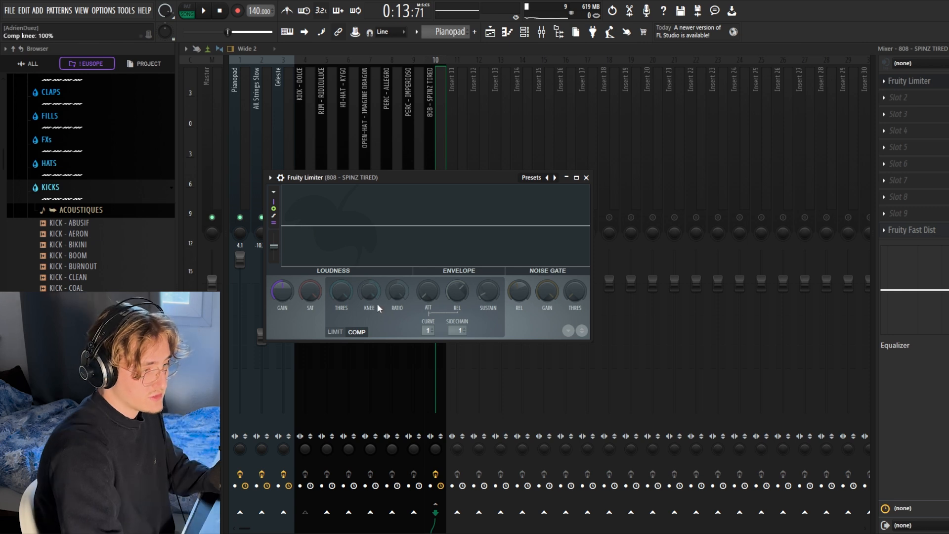
pyautogui.moveTo(340, 290)
pyautogui.mouseDown()
pyautogui.moveTo(340, 305)
pyautogui.moveTo(341, 295)
pyautogui.mouseUp()
pyautogui.press('space')
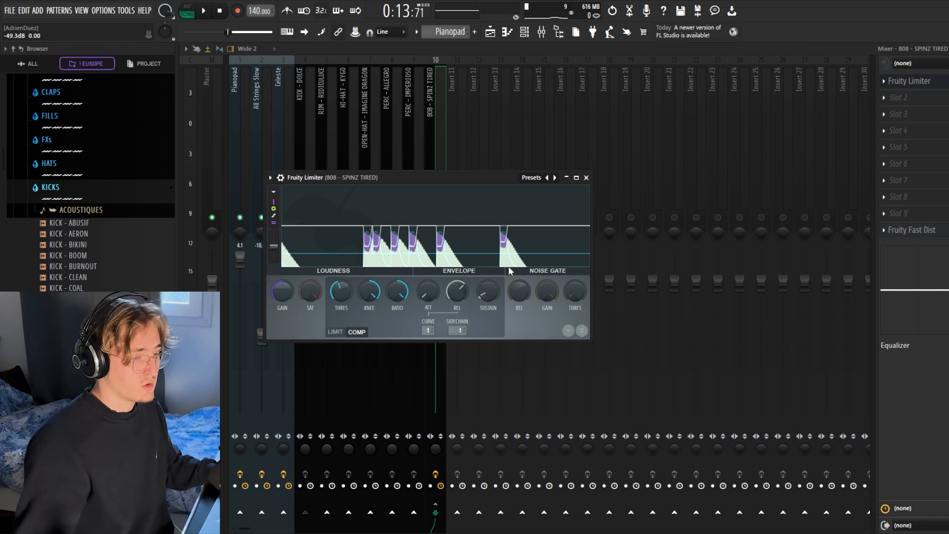
pyautogui.click(586, 177)
# Step: Insert Fruity soft clipper on the Master track and play back the mix
pyautogui.press('space')
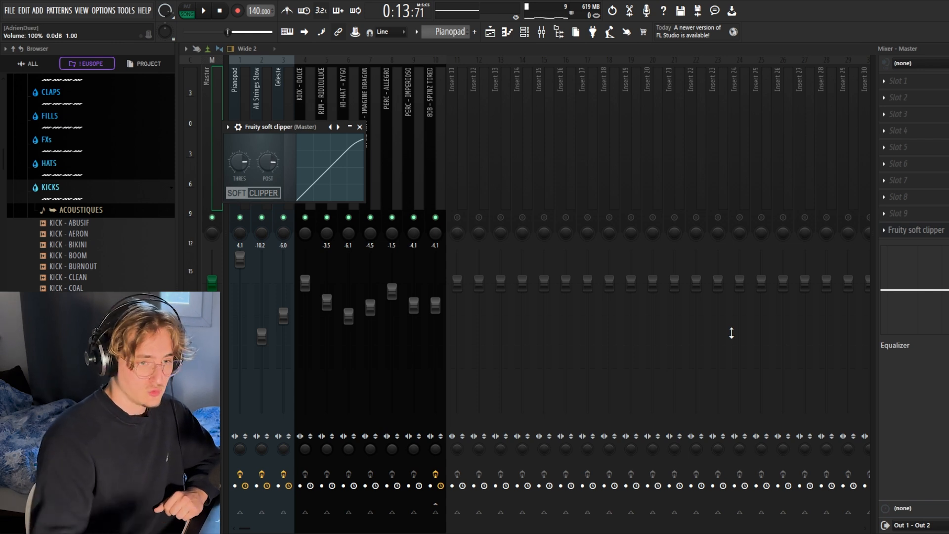
pyautogui.click(186, 125)
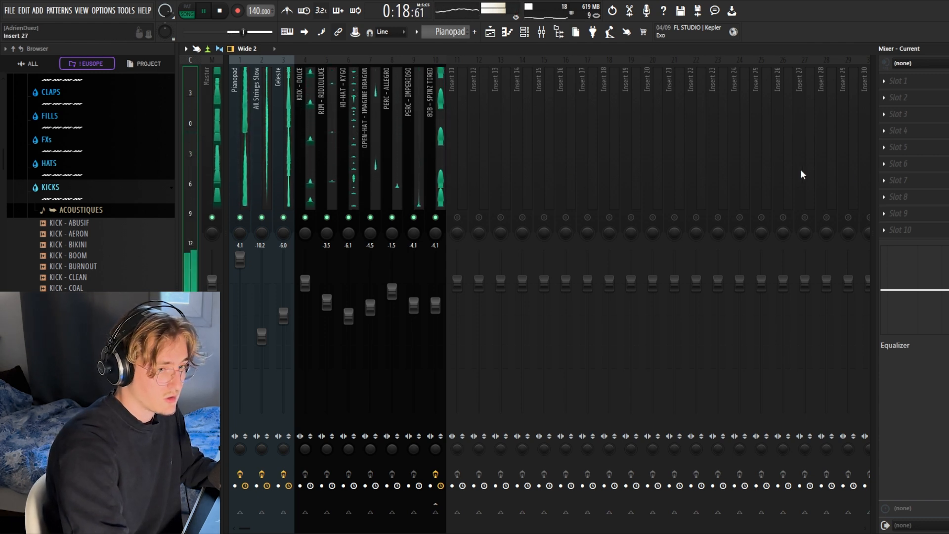
pyautogui.click(216, 186)
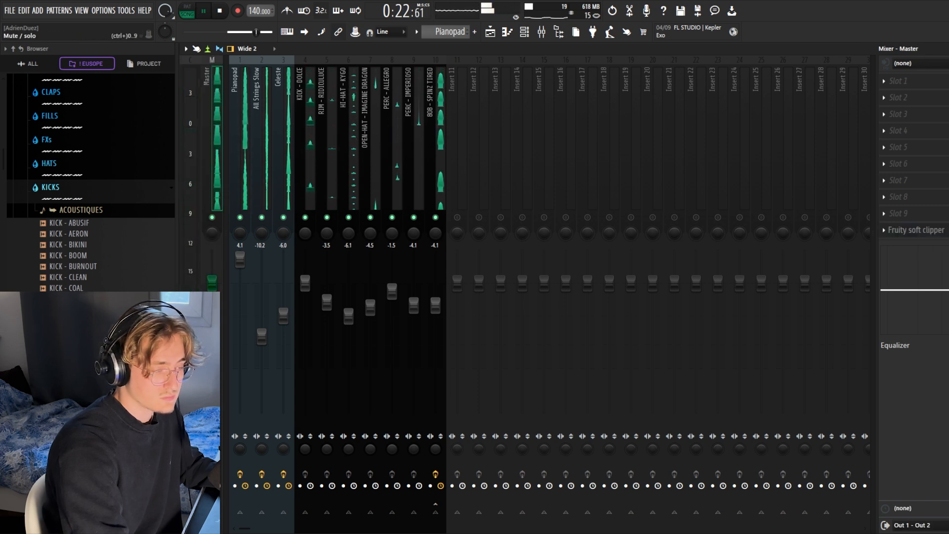